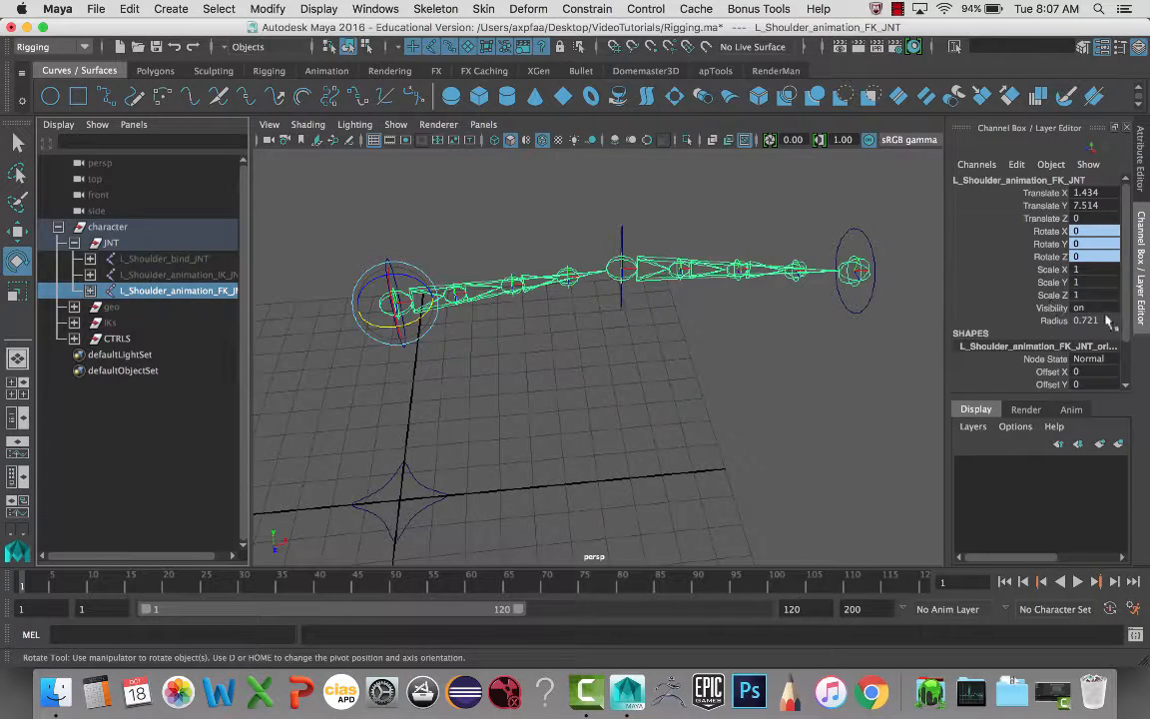
# - Try a zero radius on L_Shoulder_animation_FK_JNT, then undo it back to 0.721
pyautogui.doubleClick(1104, 321)
pyautogui.write('0')
pyautogui.press('Return')
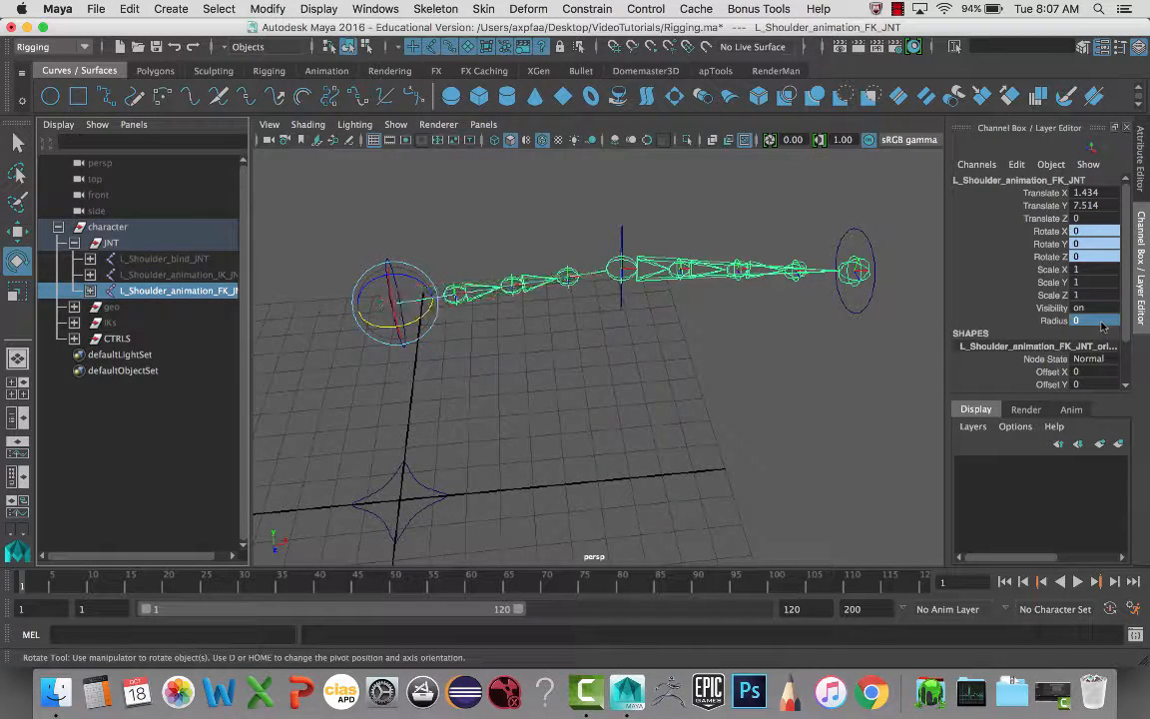
pyautogui.click(74, 338)
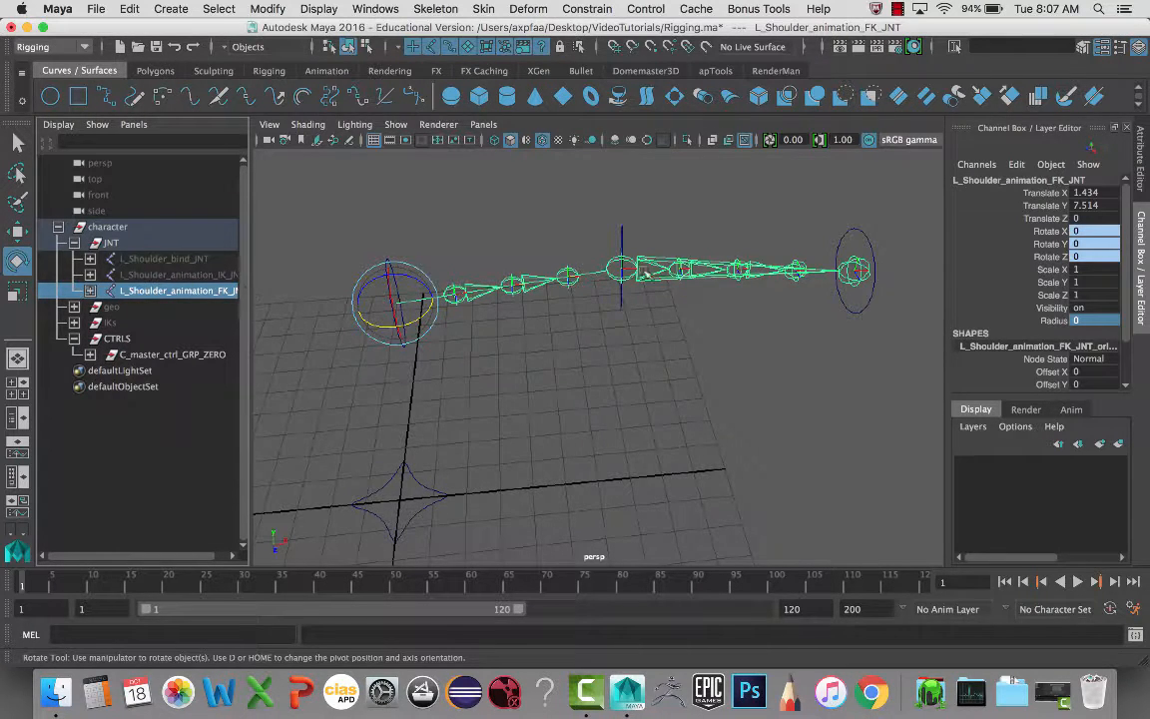
pyautogui.click(1083, 320)
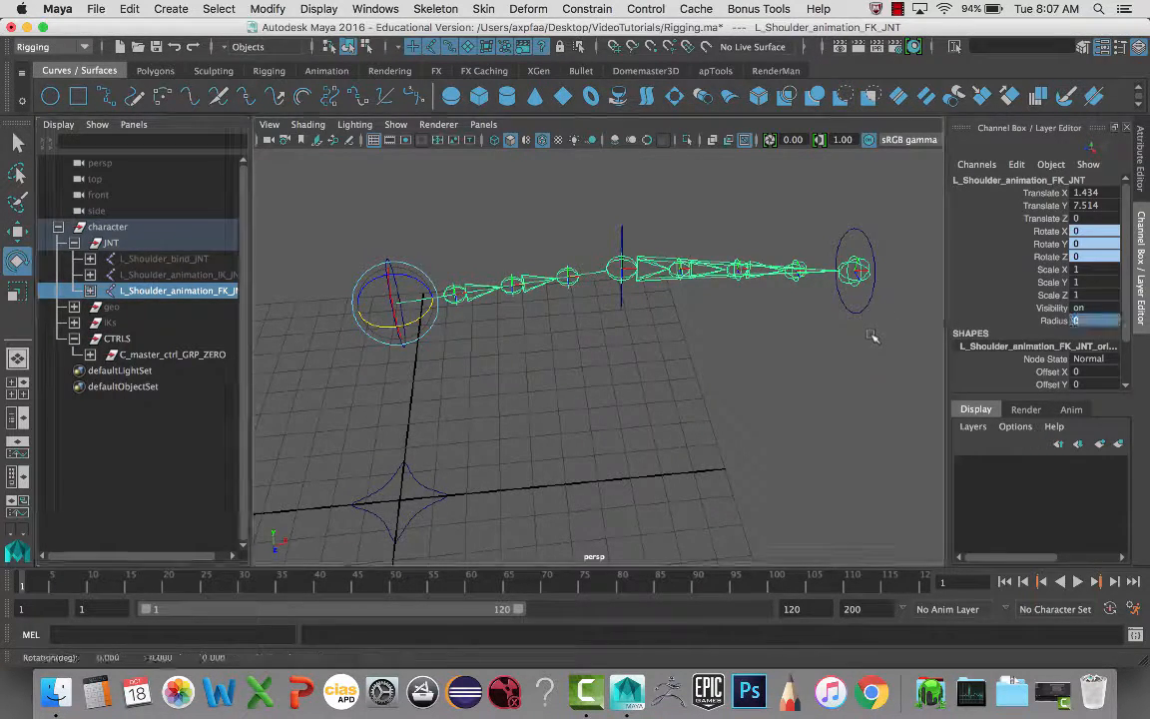
pyautogui.hotkey('ctrl', 'z')
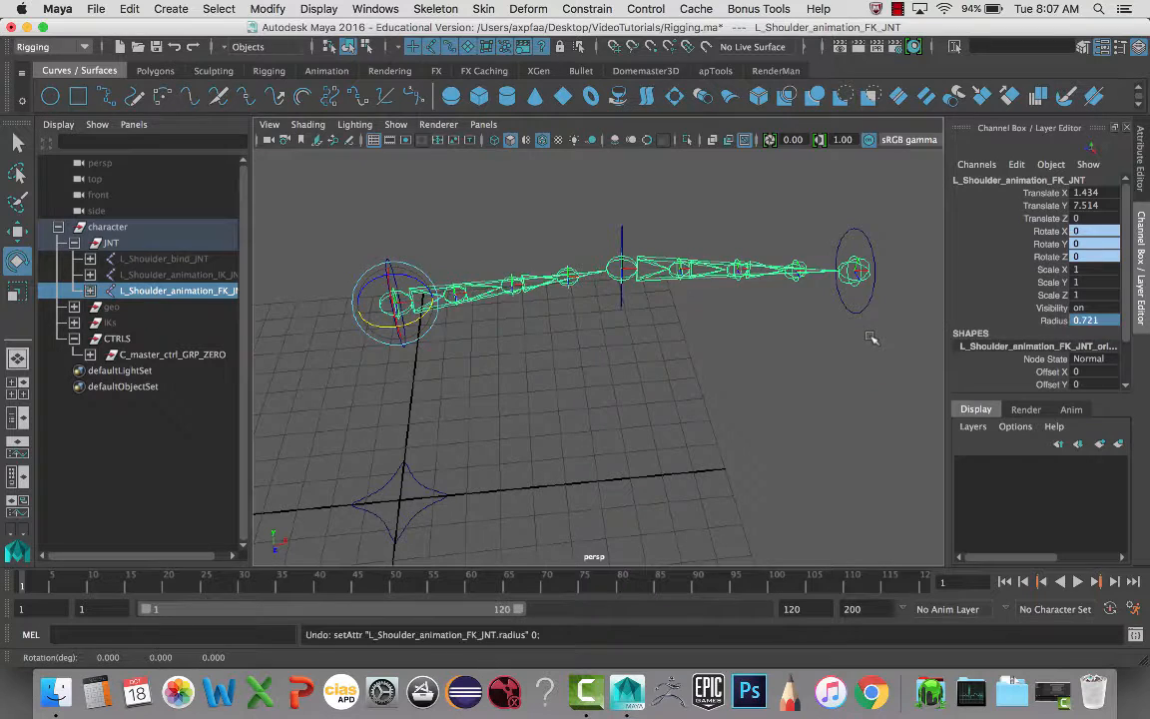
# - Set the FK shoulder joint's Visibility to 0 to hide the FK chain
pyautogui.click(1091, 310)
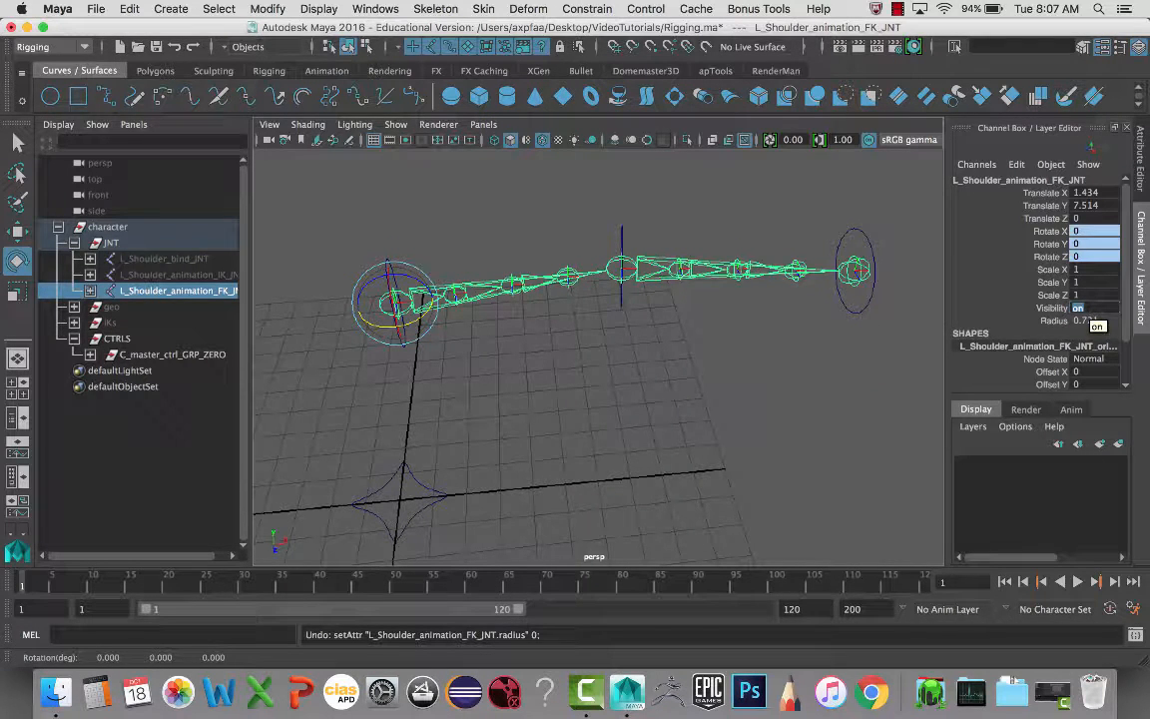
pyautogui.write('0')
pyautogui.press('Return')
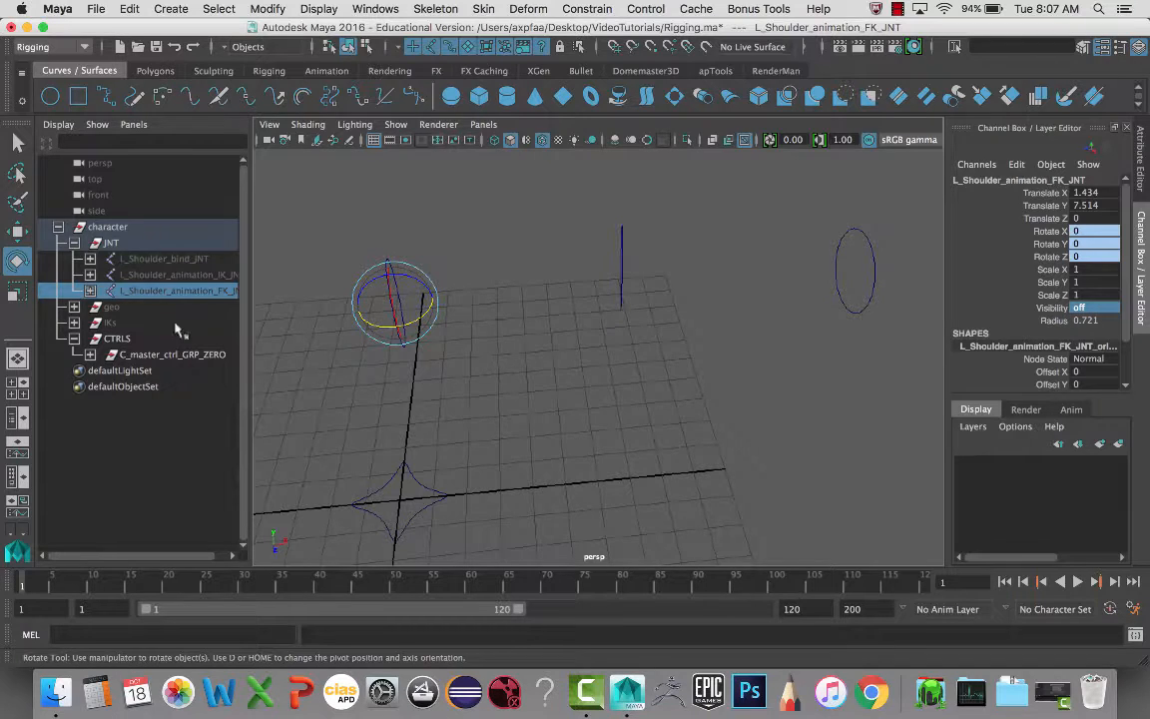
pyautogui.click(170, 355)
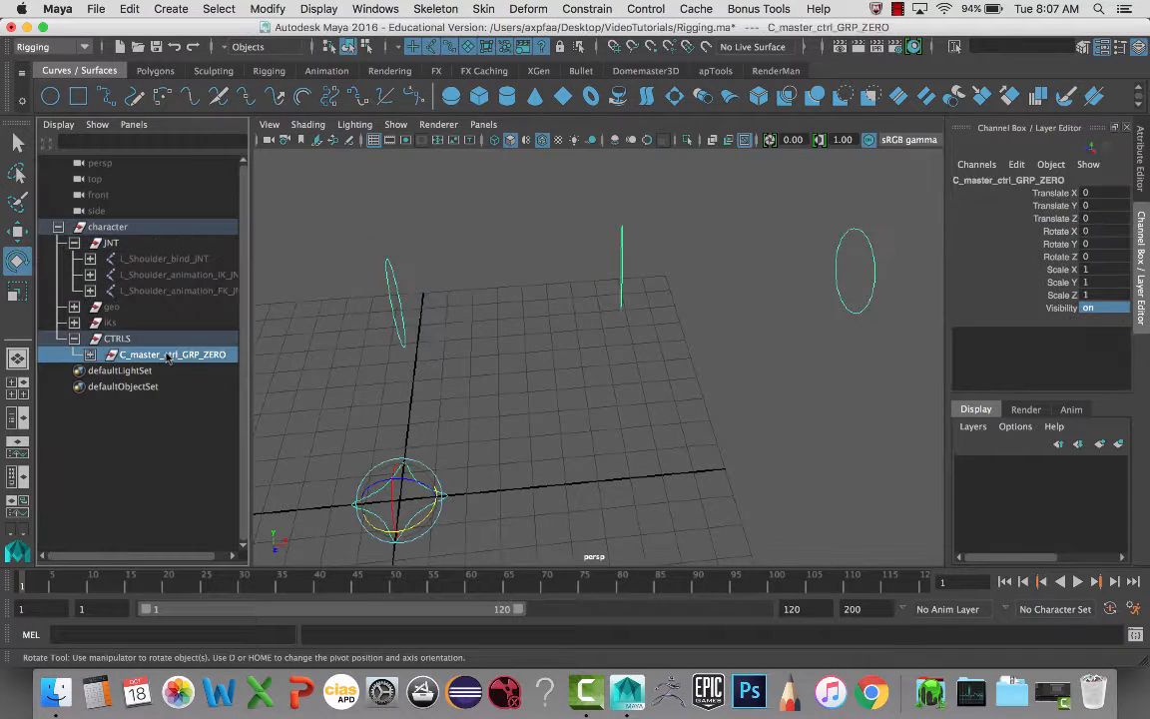
# - Expand the CTRLS hierarchy down to the shoulder group and select L_shoulder_ctrl
pyautogui.click(90, 354)
pyautogui.click(106, 370)
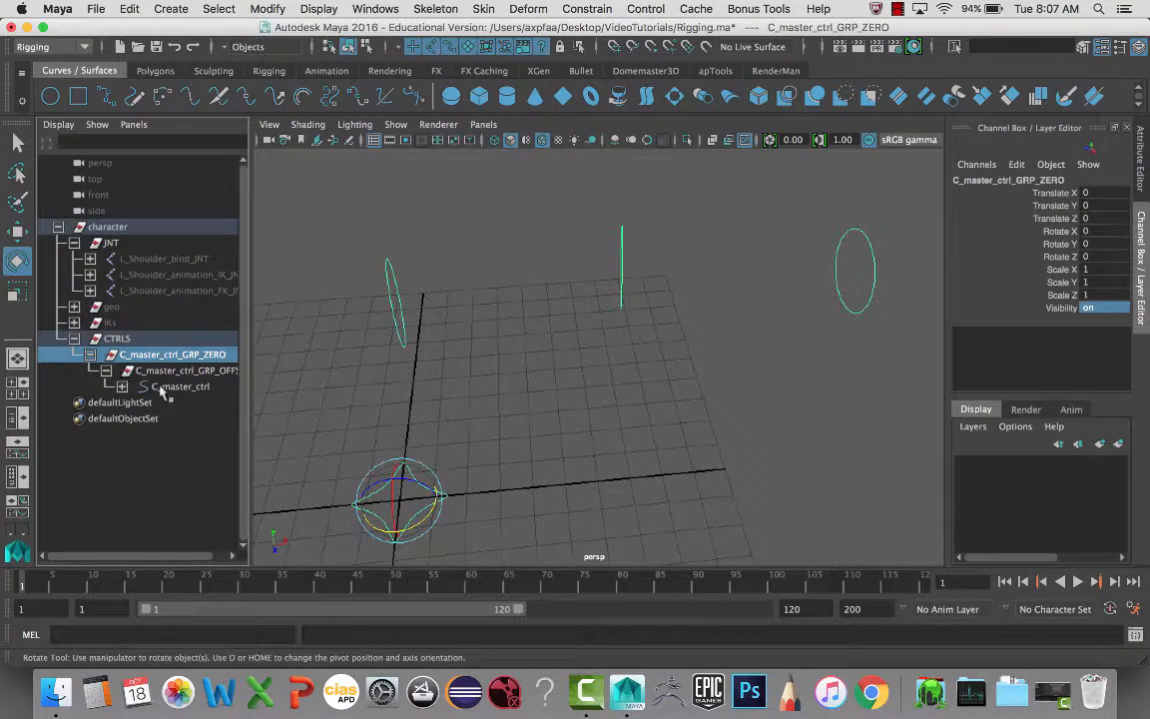
pyautogui.click(122, 386)
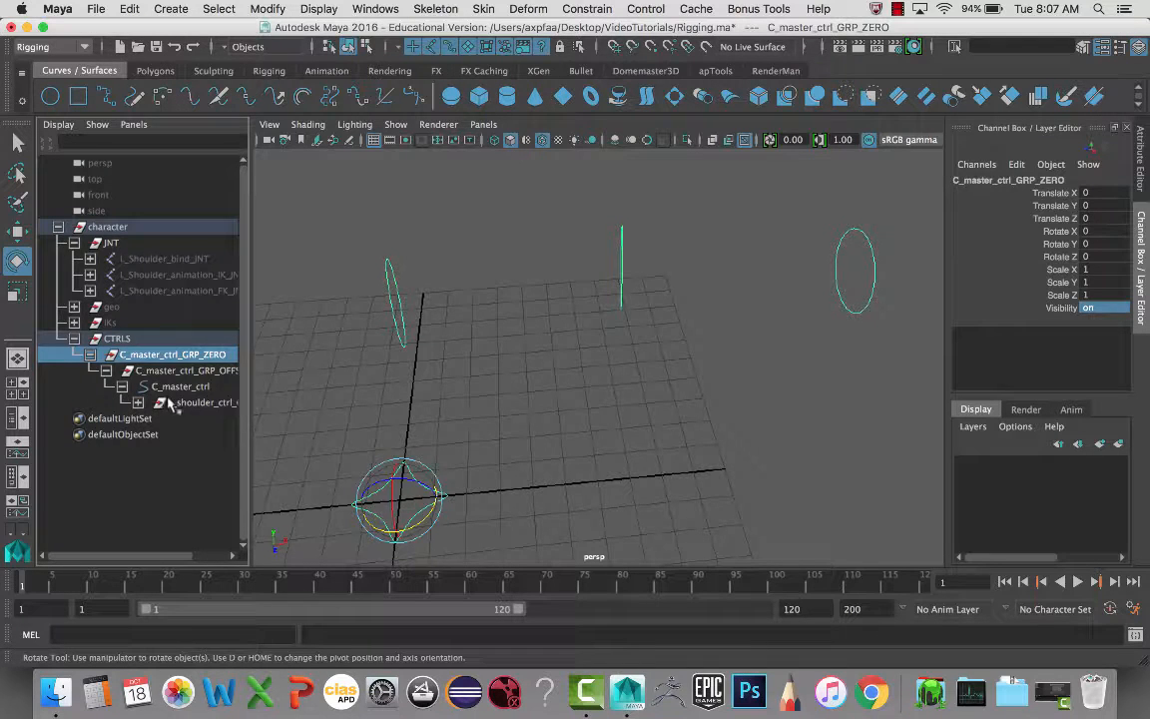
pyautogui.click(196, 403)
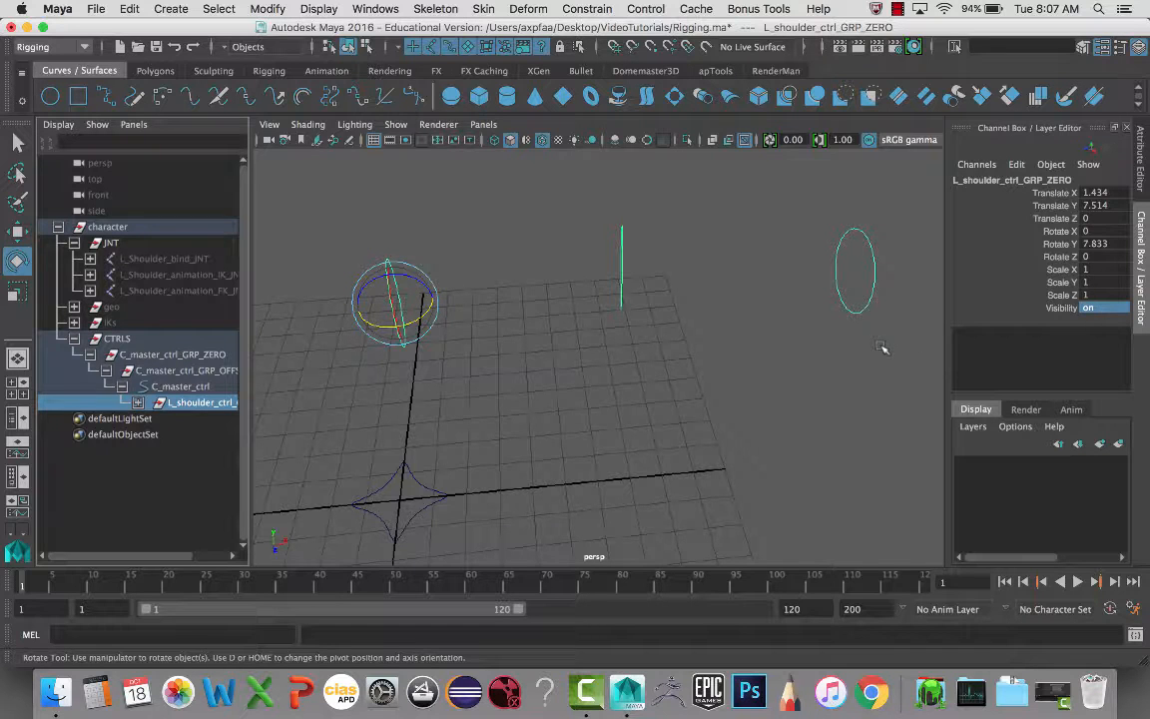
pyautogui.moveTo(329, 215); pyautogui.dragTo(424, 258)
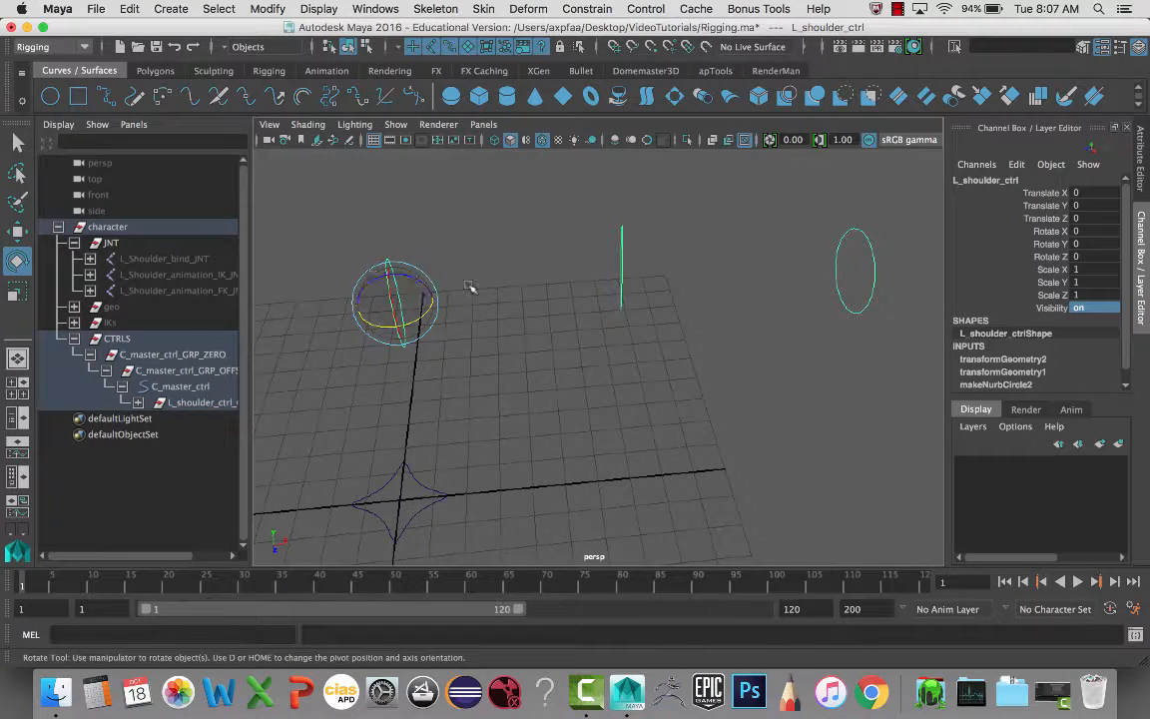
# - Set L_shoulder_ctrl Visibility to 0, then collapse the CTRLS group
pyautogui.click(1108, 307)
pyautogui.write('0')
pyautogui.press('Return')
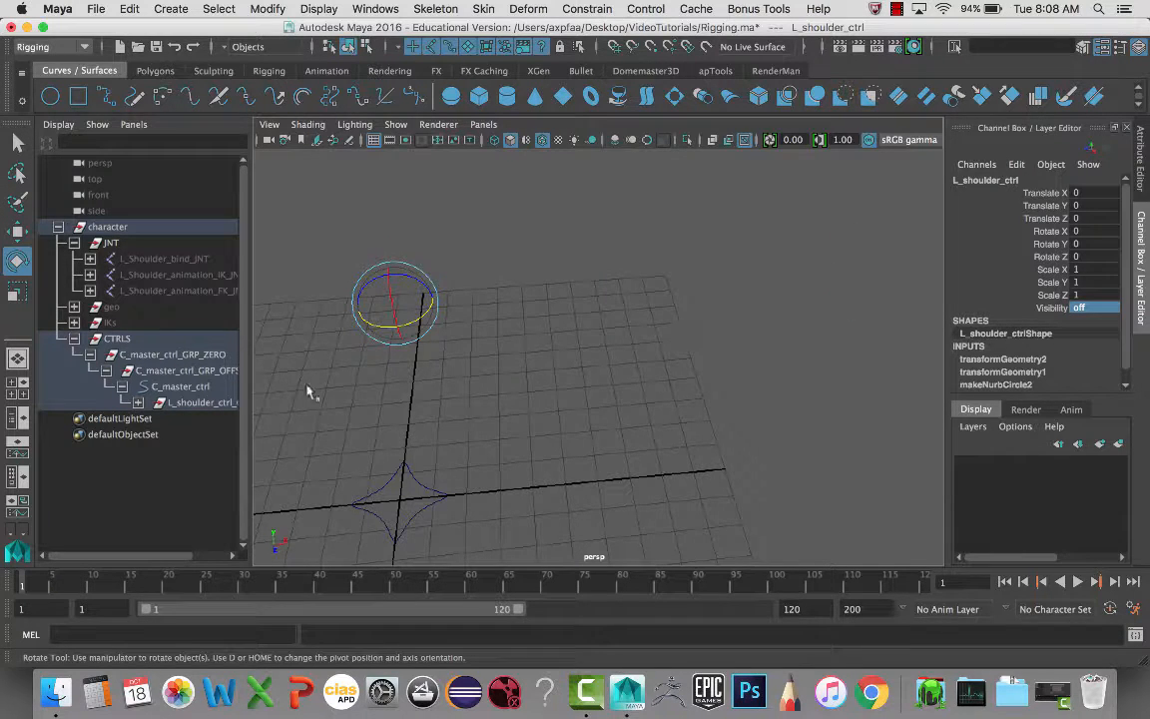
pyautogui.keyDown('shift'); pyautogui.click(138, 402); pyautogui.keyUp('shift')
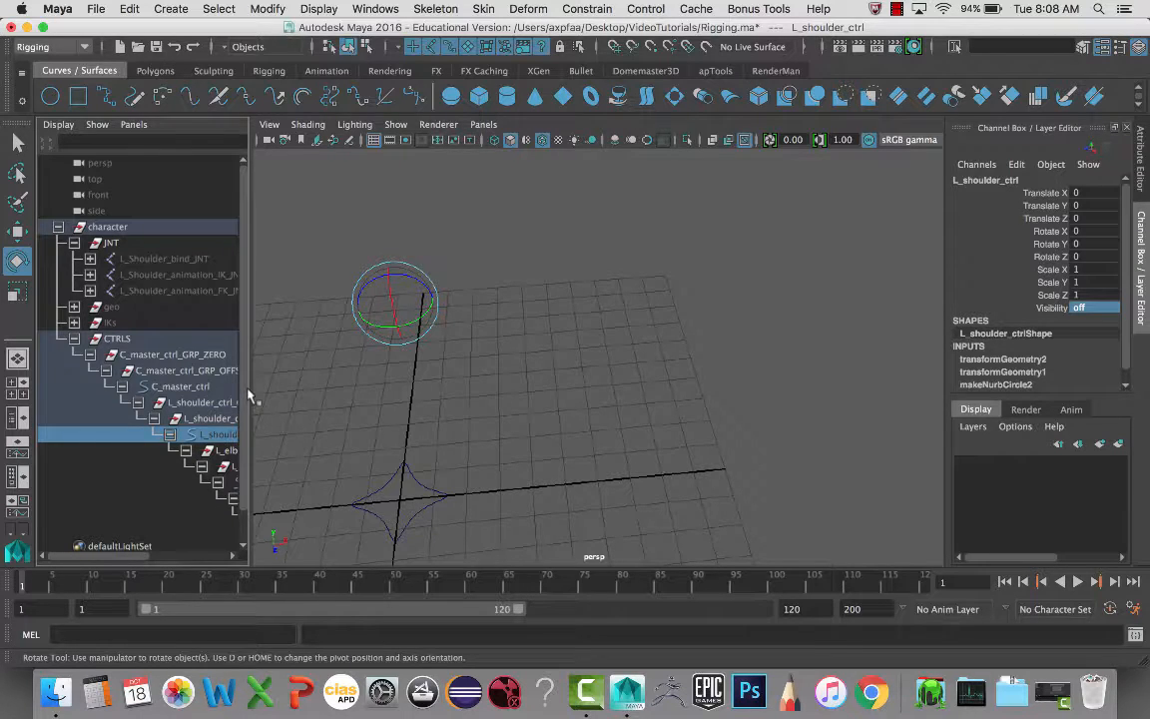
pyautogui.moveTo(249, 397); pyautogui.dragTo(381, 390)
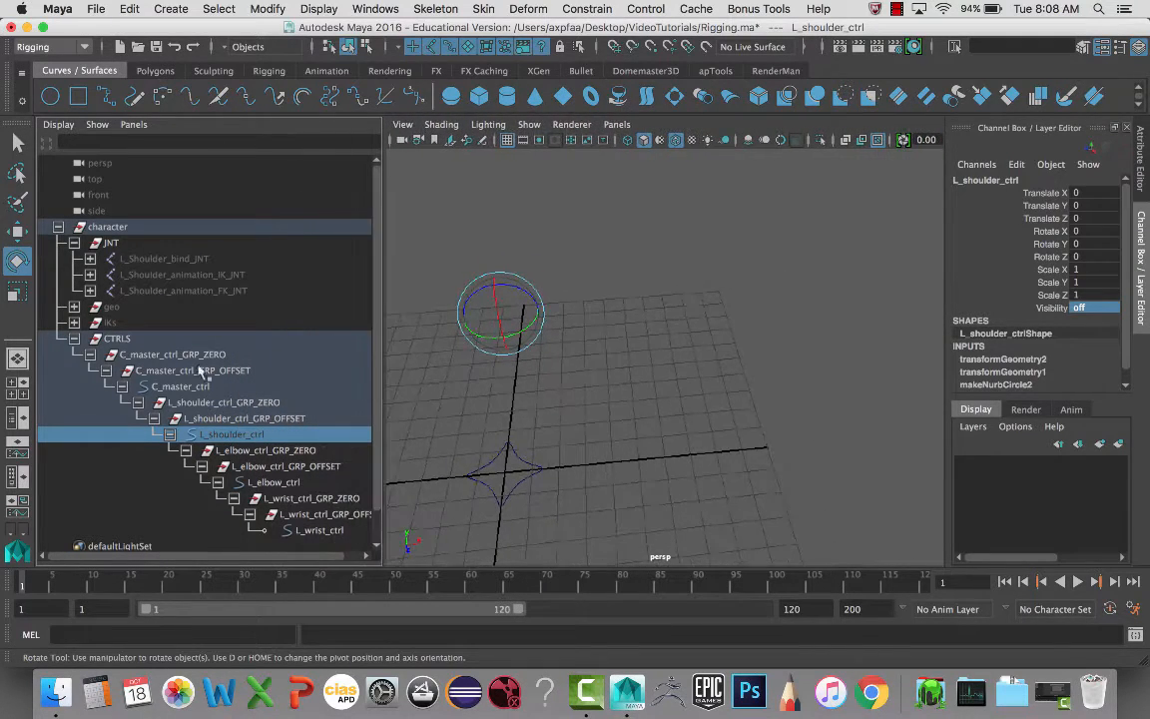
pyautogui.click(74, 339)
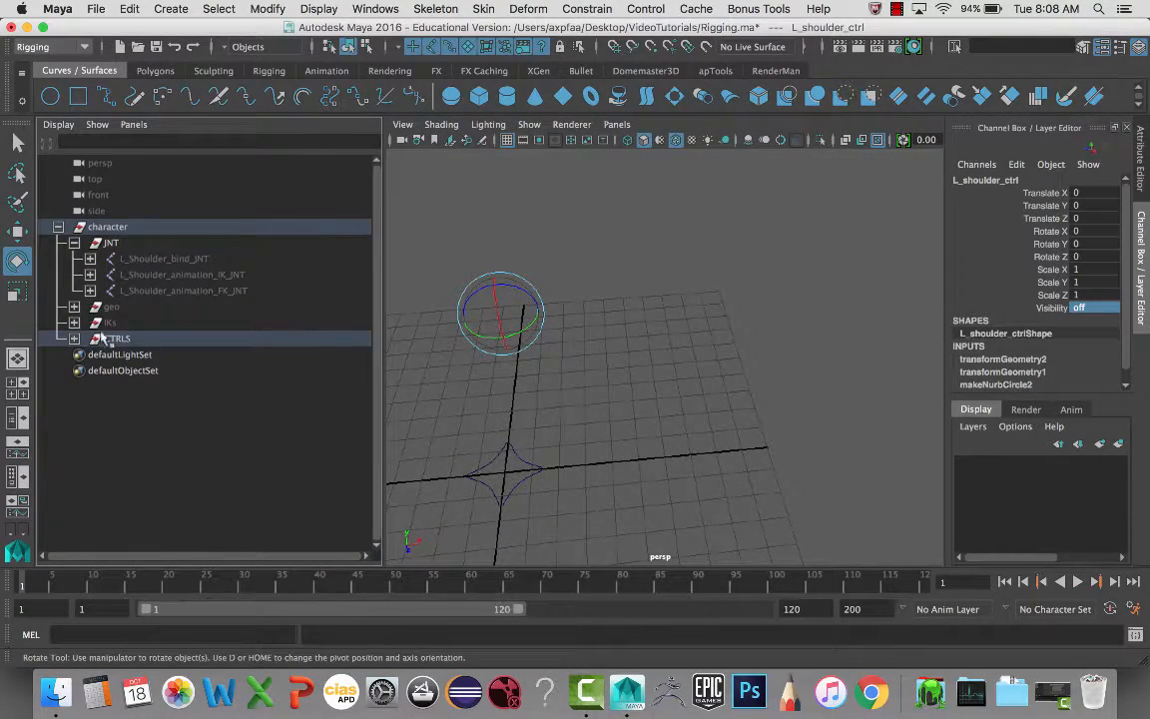
# - Set Visibility to 1 on L_Shoulder_animation_IK_JNT and the IKs group
pyautogui.click(152, 279)
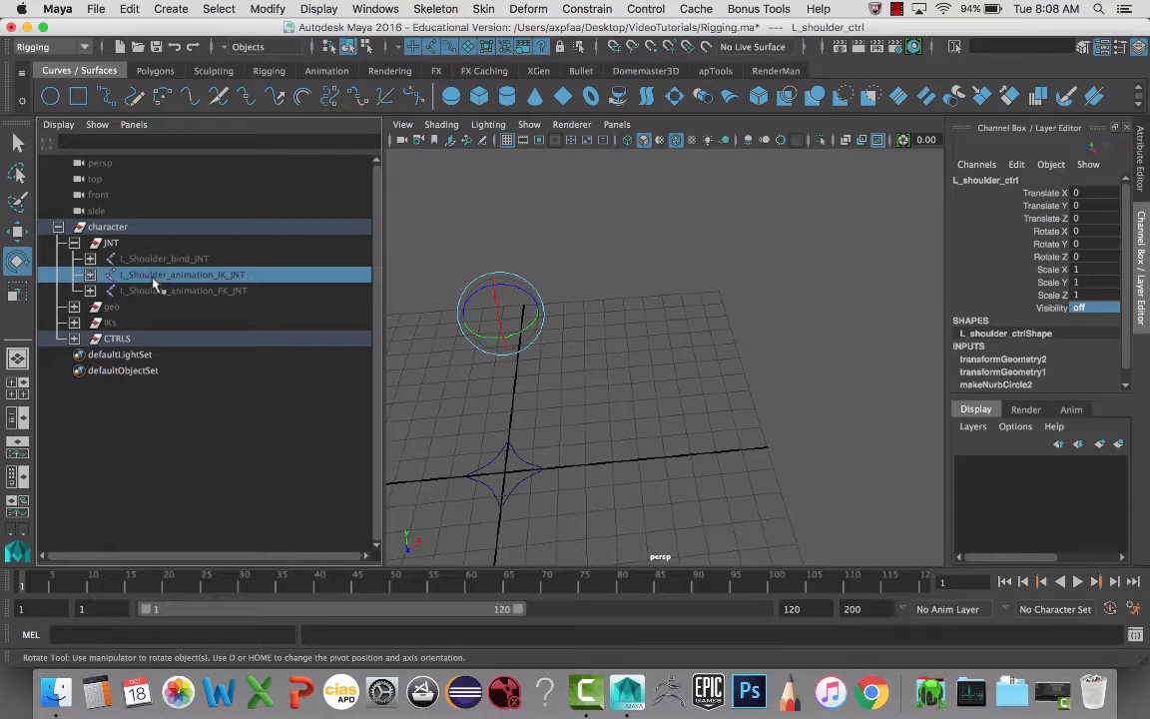
pyautogui.click(1103, 320)
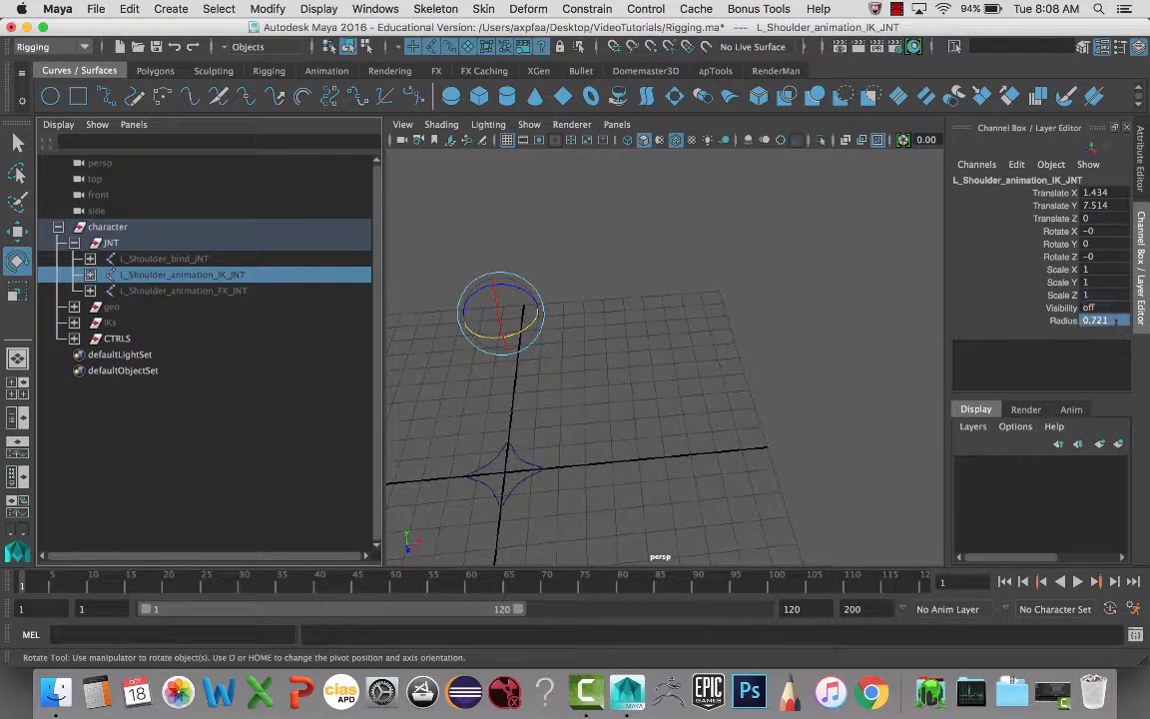
pyautogui.click(1106, 307)
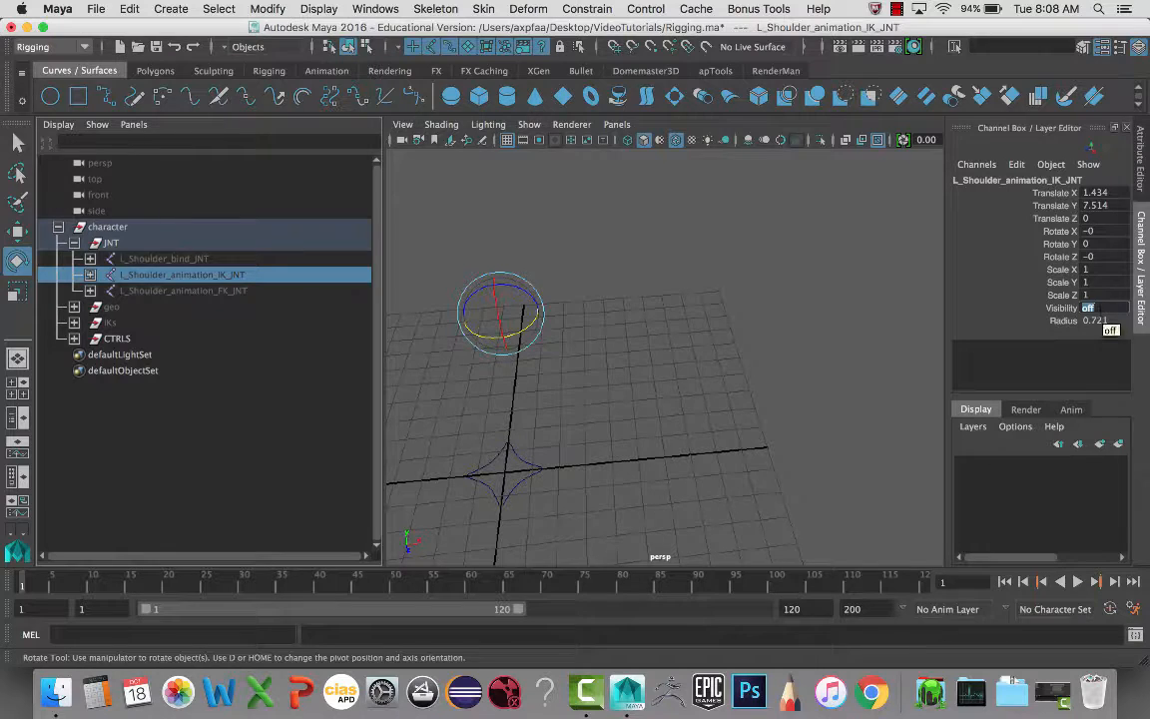
pyautogui.write('1')
pyautogui.press('Return')
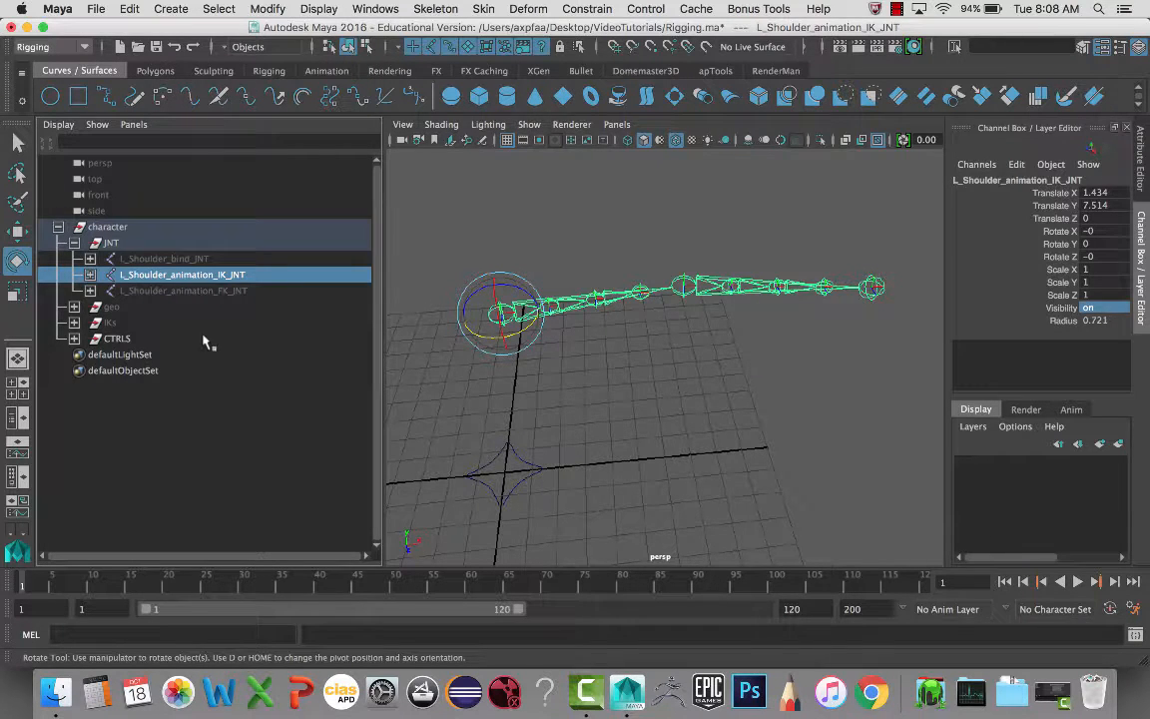
pyautogui.click(107, 322)
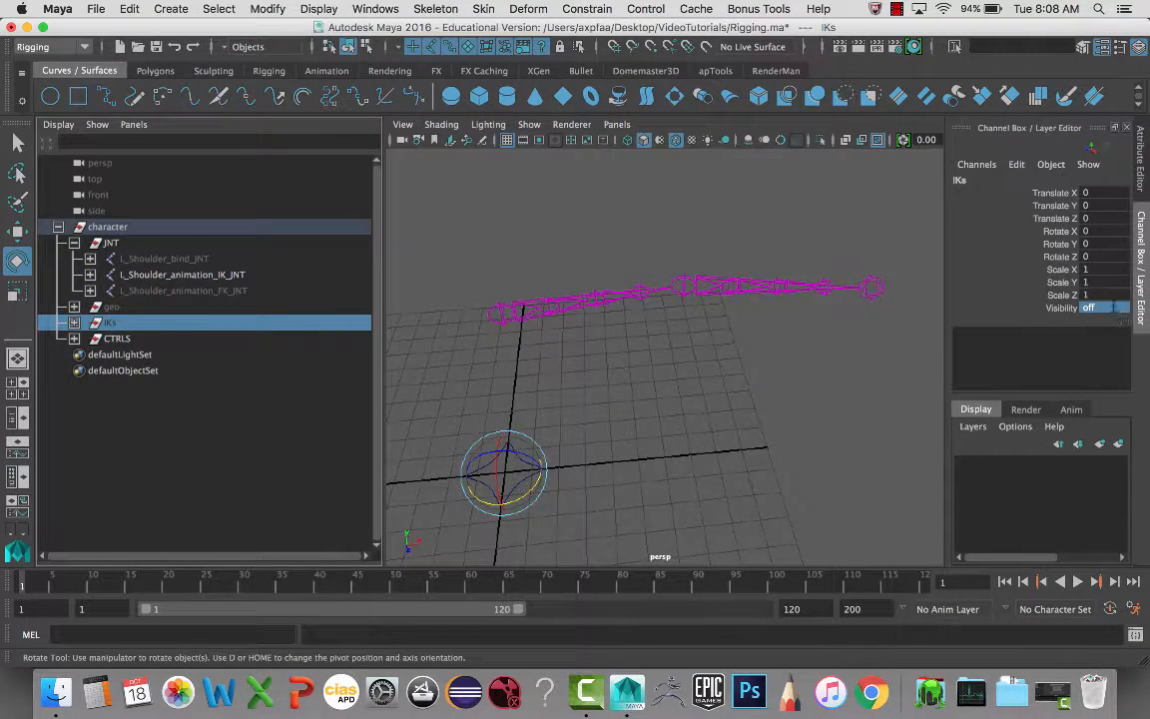
pyautogui.write('1')
pyautogui.press('Return')
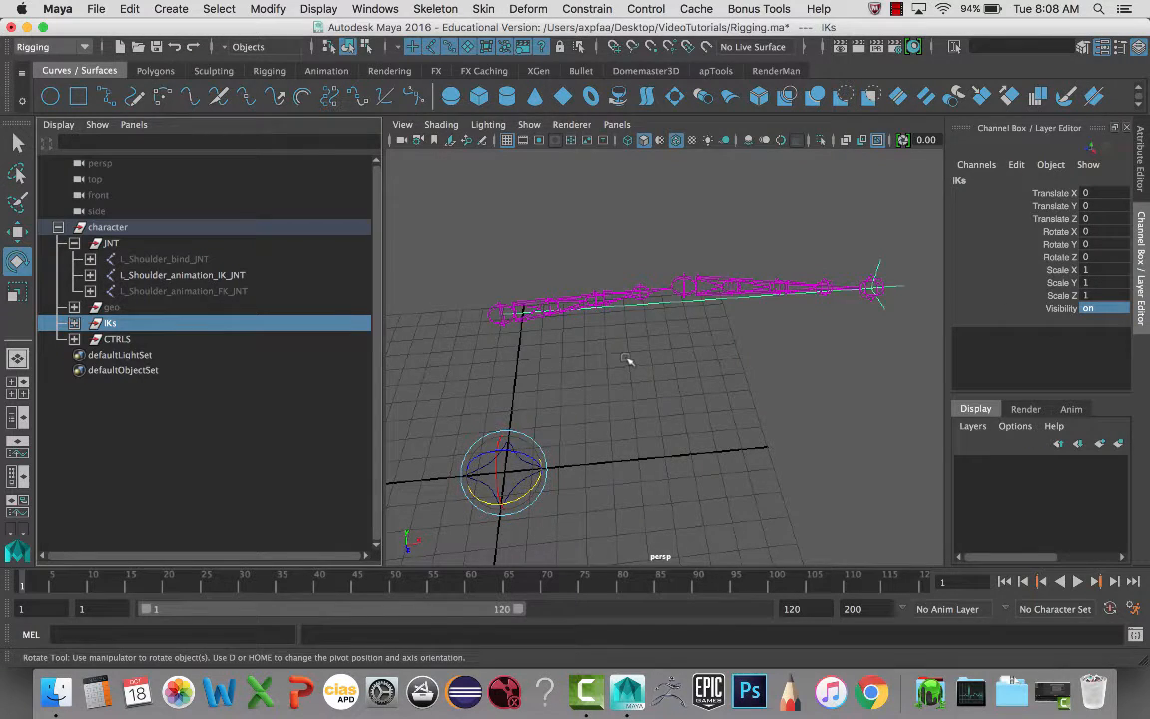
# - Test-move ikHandle1 and undo, leaving it at 12.119, 7.514, 0.026
pyautogui.keyDown('alt'); pyautogui.moveTo(626, 360); pyautogui.dragTo(731, 328); pyautogui.keyUp('alt')
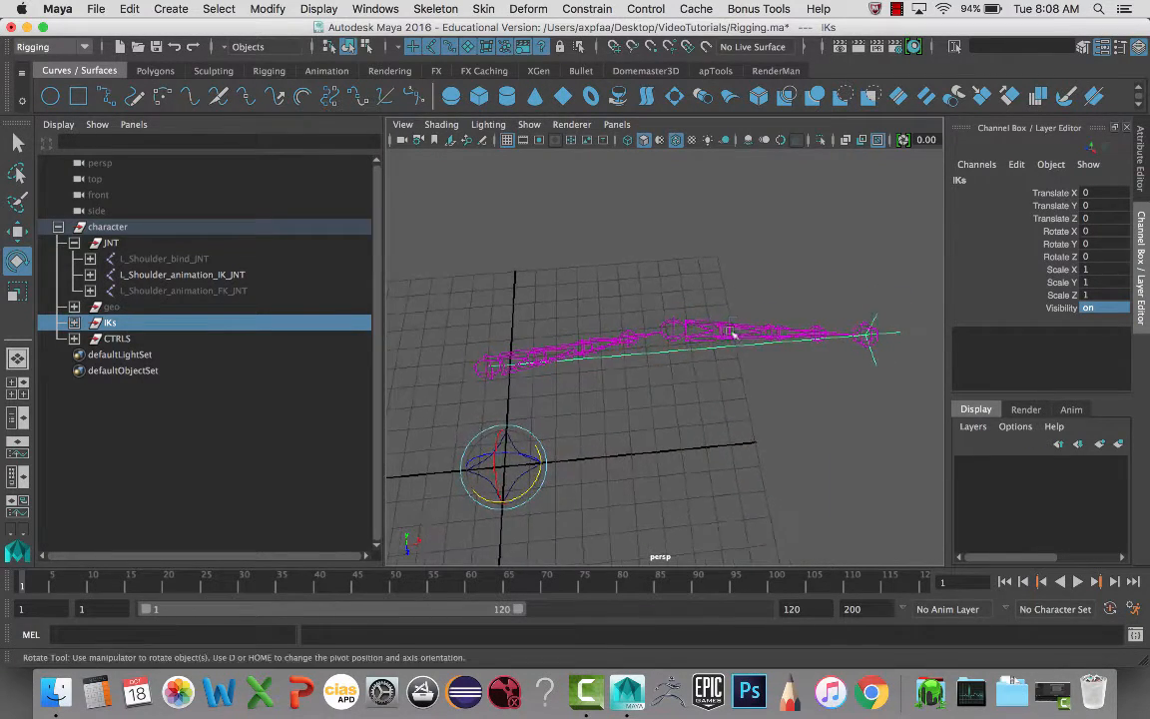
pyautogui.moveTo(779, 296); pyautogui.dragTo(734, 364)
pyautogui.press('w')
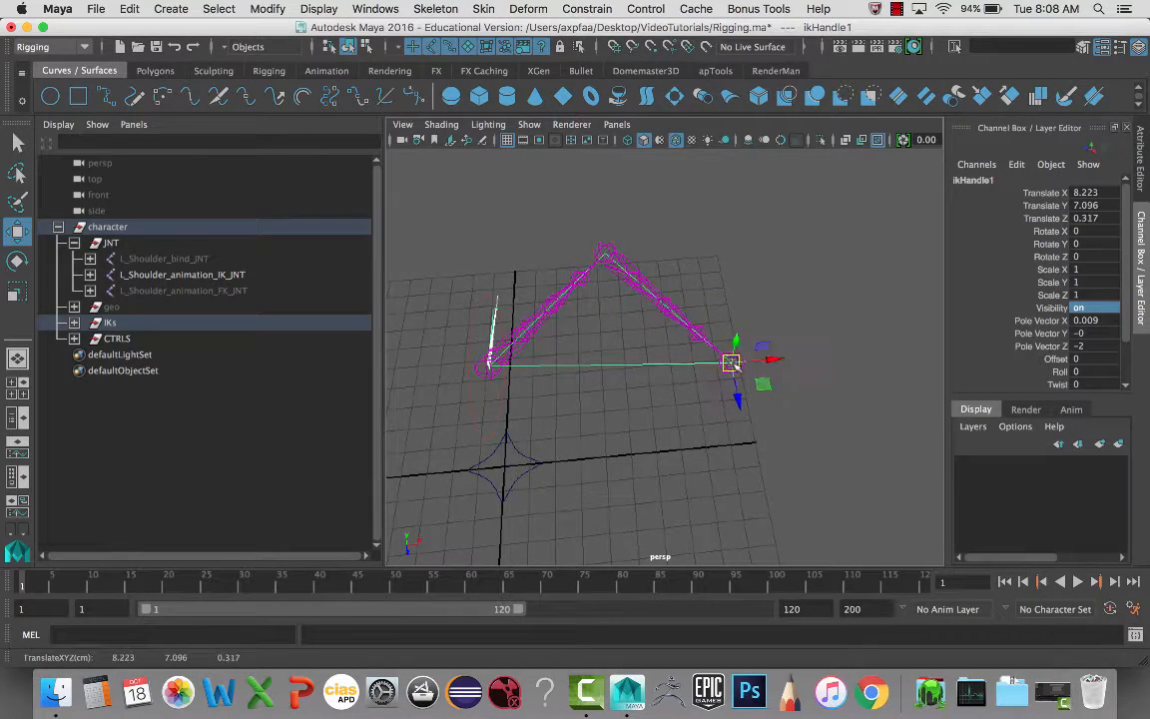
pyautogui.press('z')
pyautogui.press('z')
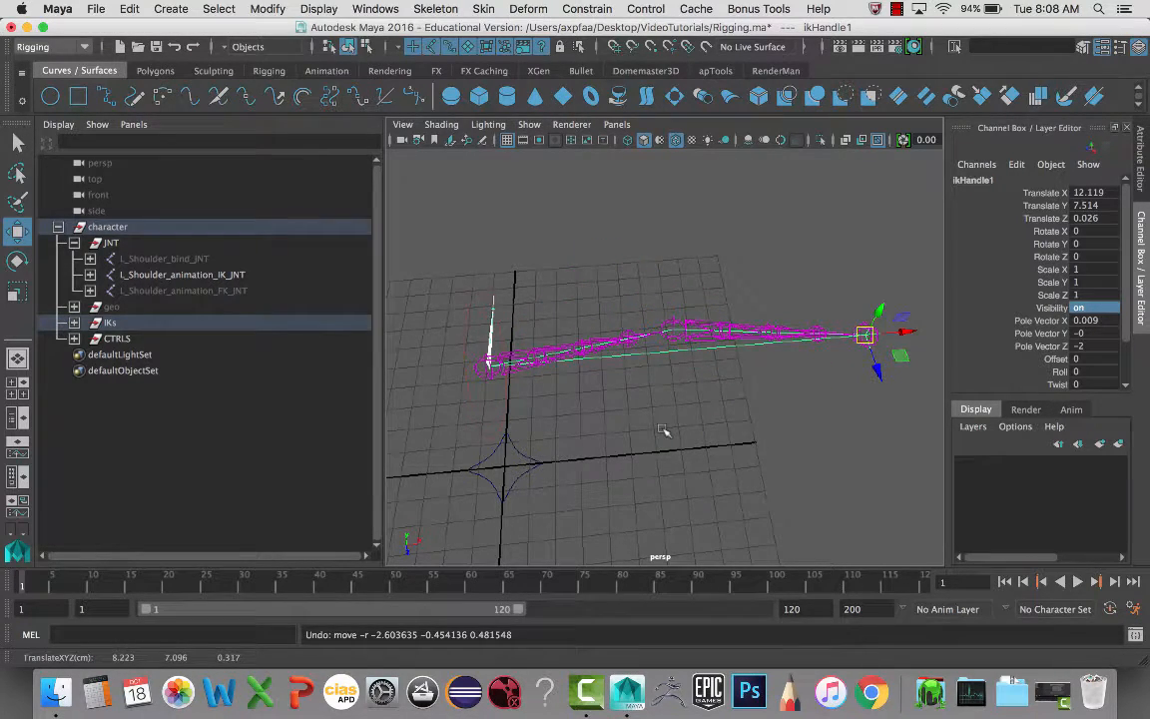
pyautogui.moveTo(639, 382)
pyautogui.keyDown('alt'); pyautogui.mouseDown()
pyautogui.moveTo(649, 362)
pyautogui.moveTo(640, 369)
pyautogui.mouseUp(); pyautogui.keyUp('alt')
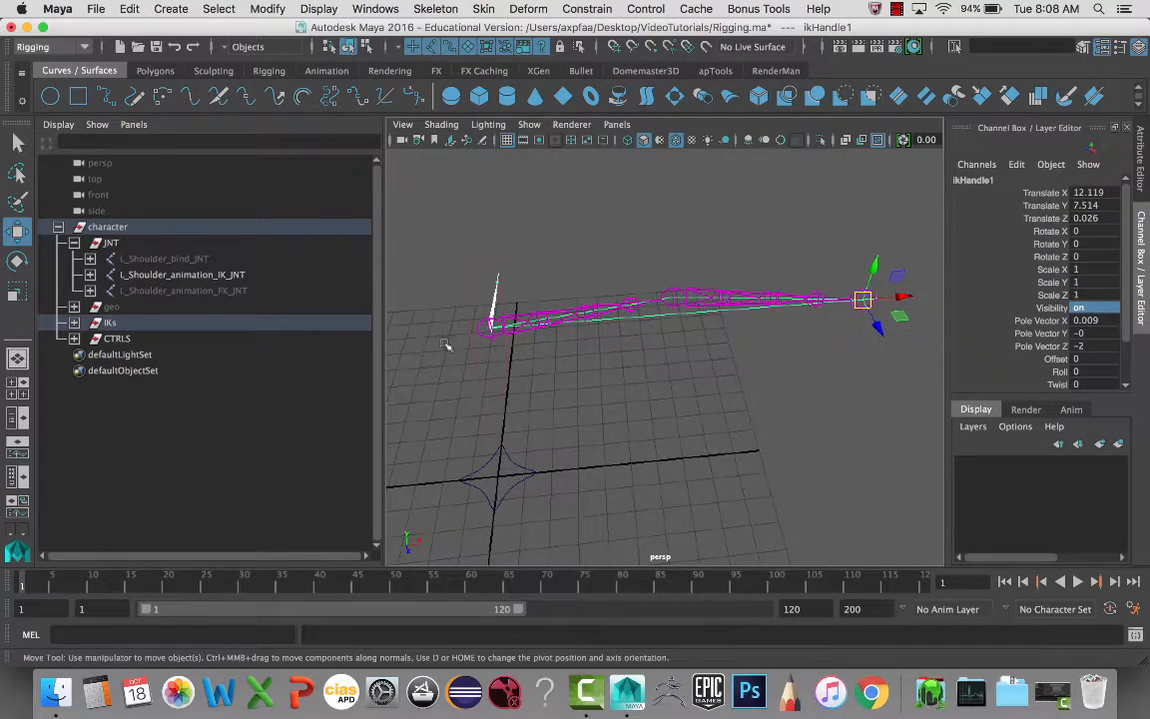
pyautogui.keyDown('alt'); pyautogui.moveTo(446, 346); pyautogui.dragTo(507, 331); pyautogui.keyUp('alt')
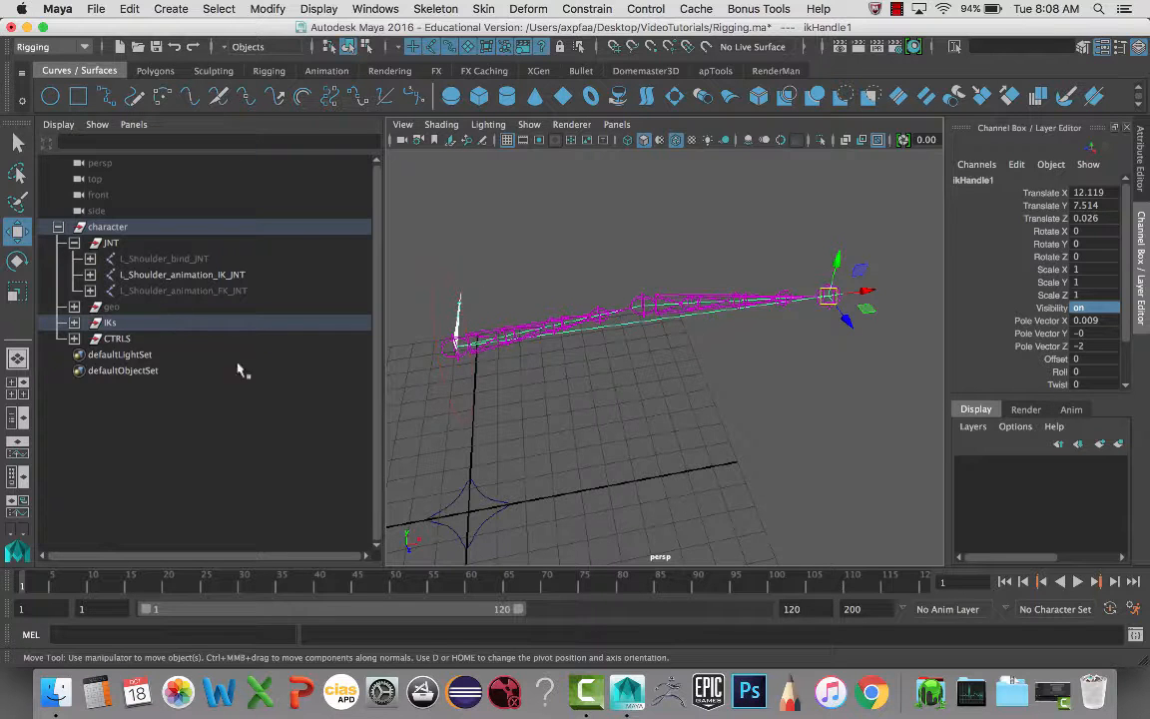
pyautogui.keyDown('alt'); pyautogui.moveTo(536, 423); pyautogui.dragTo(615, 410, button='middle'); pyautogui.keyUp('alt')
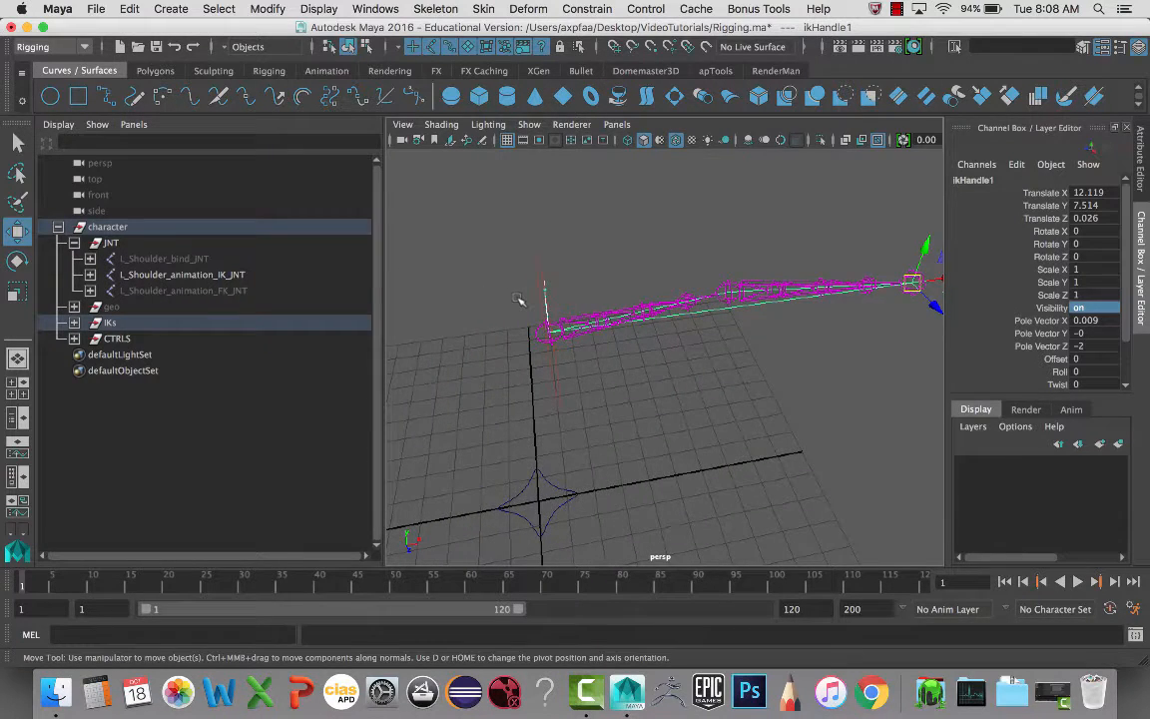
pyautogui.scroll(-4, 519, 300)
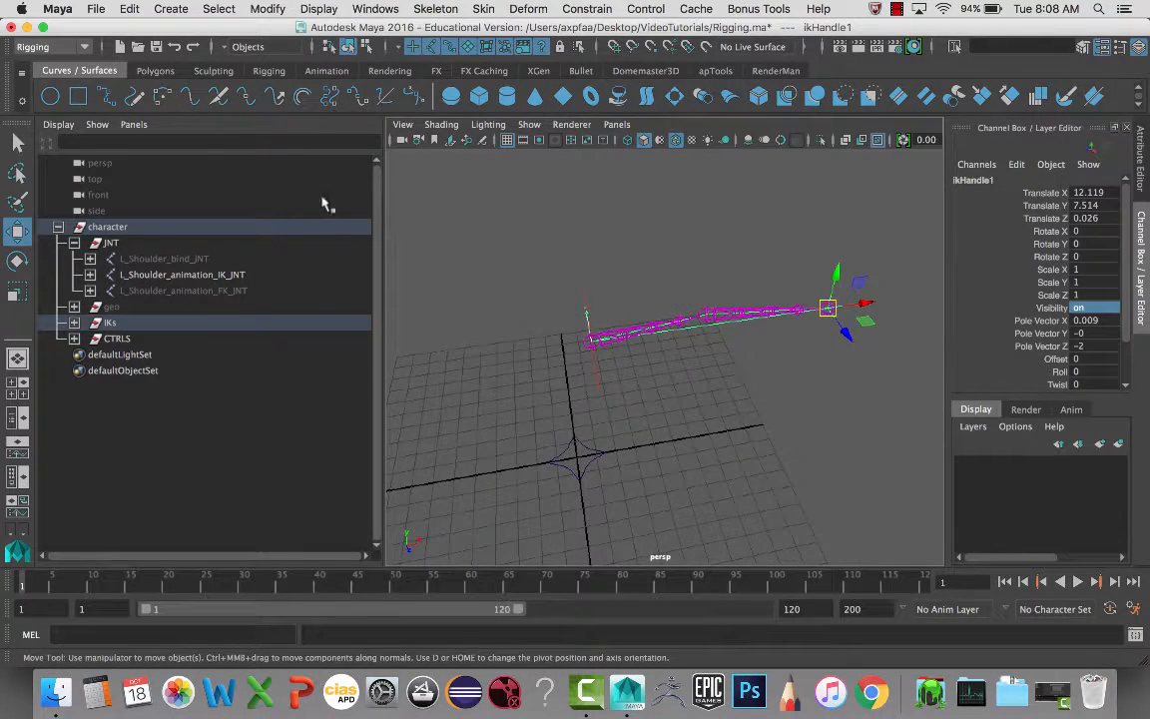
pyautogui.click(697, 377)
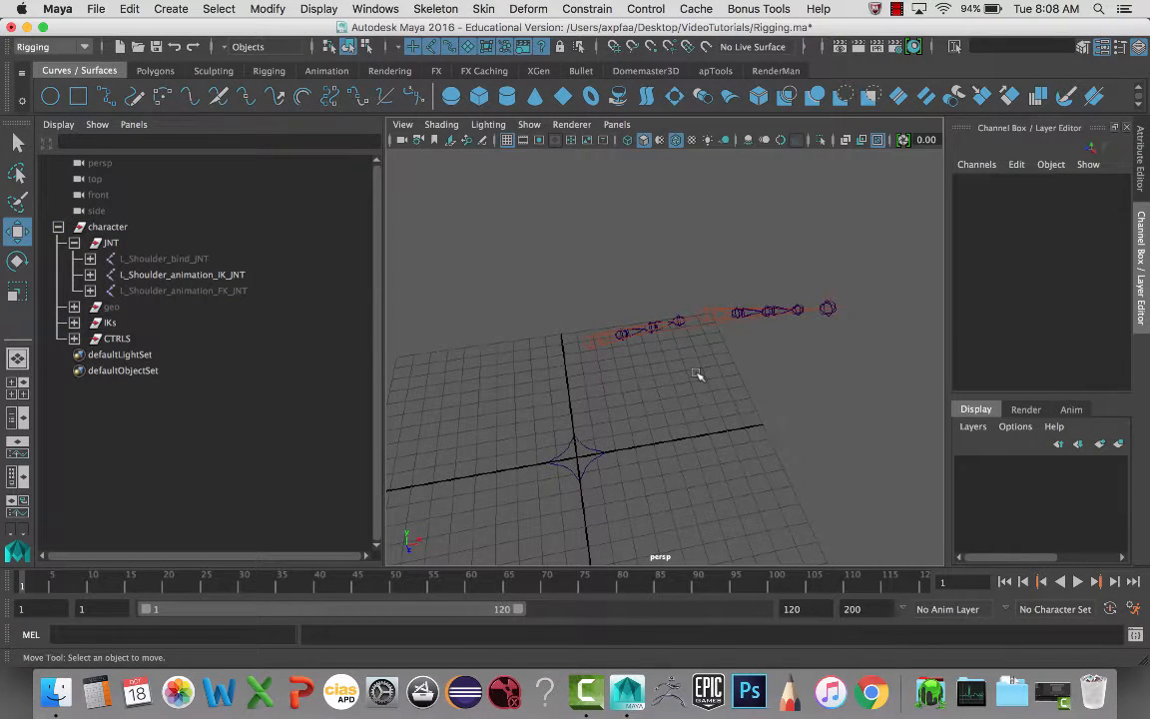
# - Create an empty group named L_wrist_ctrl_GRP_ZERO
pyautogui.hotkey('ctrl', 'g')
pyautogui.doubleClick(95, 355)
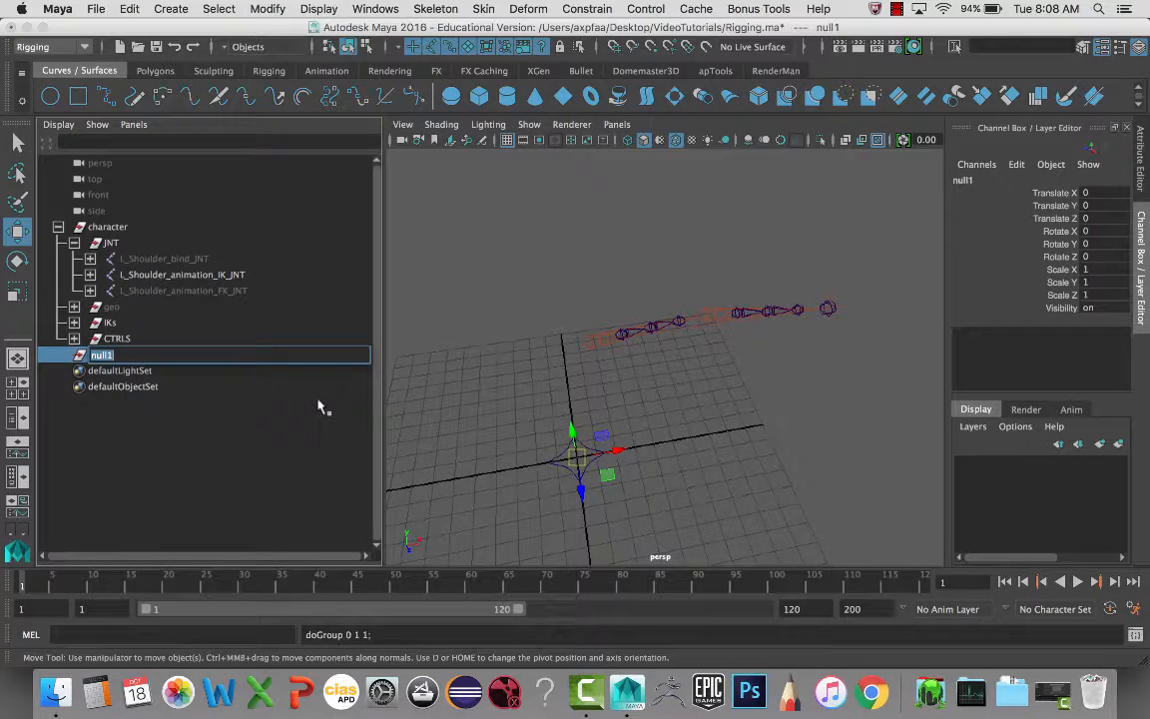
pyautogui.write('L_wrist_ctrl_GRP_ZERO')
pyautogui.press('Return')
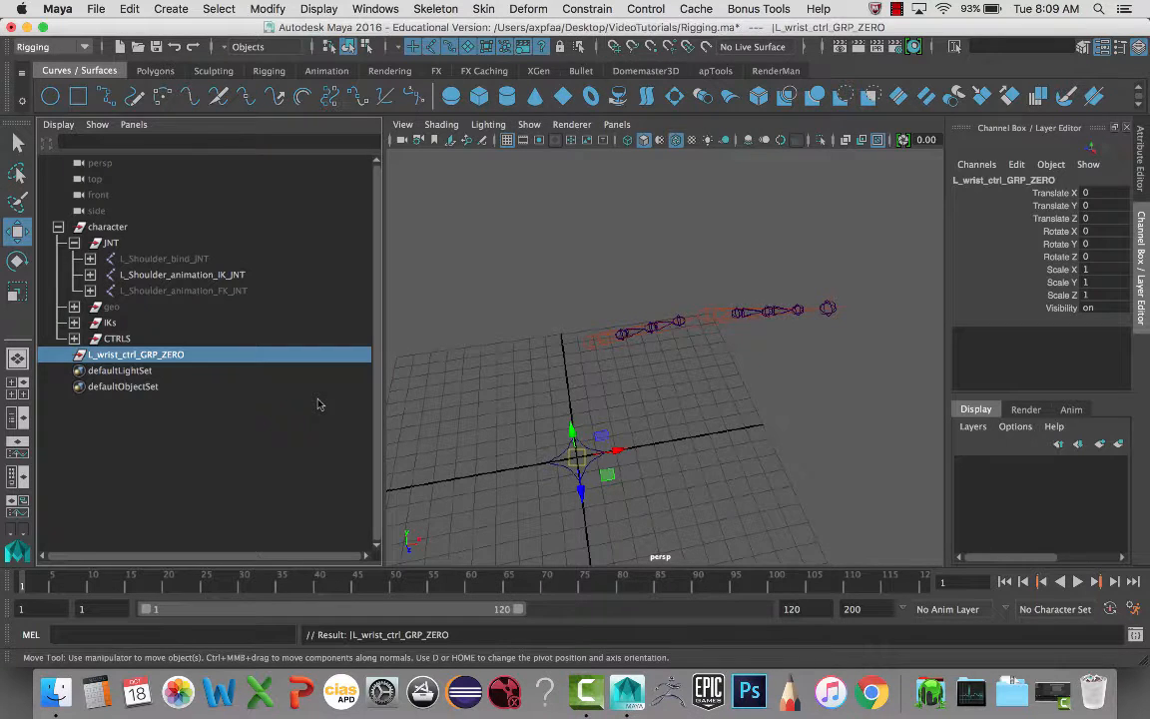
pyautogui.click(826, 309)
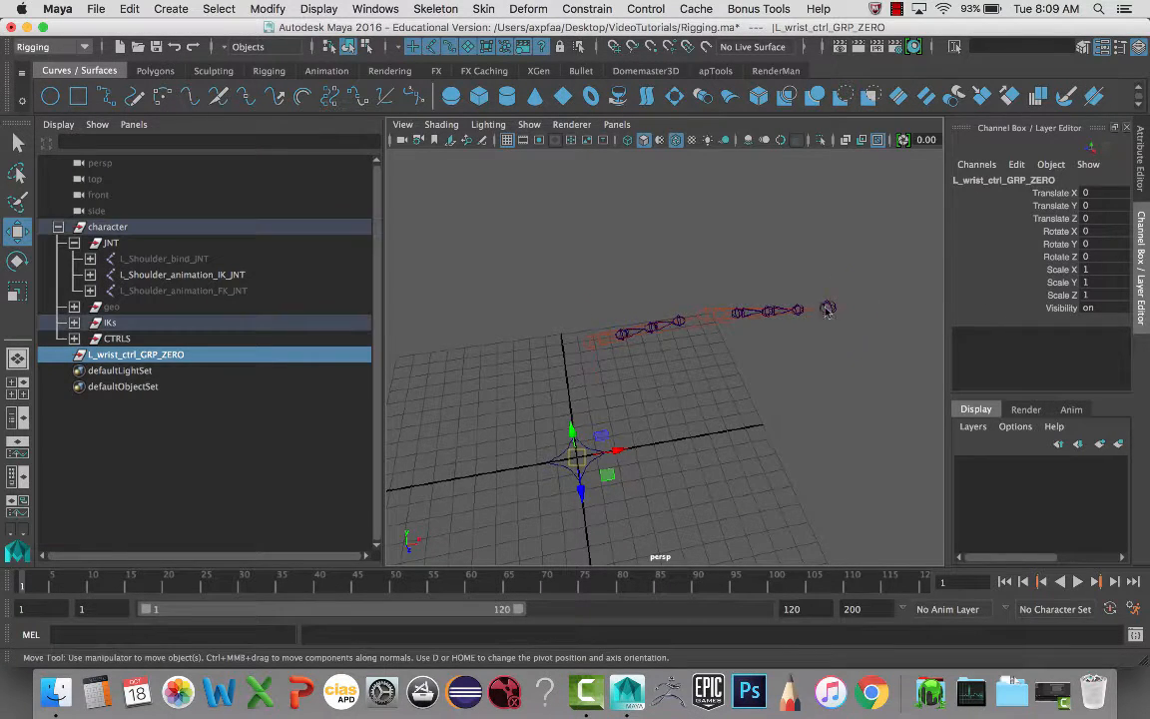
pyautogui.scroll(3, 836, 330)
pyautogui.keyDown('alt'); pyautogui.moveTo(836, 330); pyautogui.dragTo(781, 326, button='middle'); pyautogui.keyUp('alt')
# - Snap L_wrist_ctrl_GRP_ZERO onto the wrist joint (12.119, 7.514, 0.026) and unparent it to the root
pyautogui.click(199, 356)
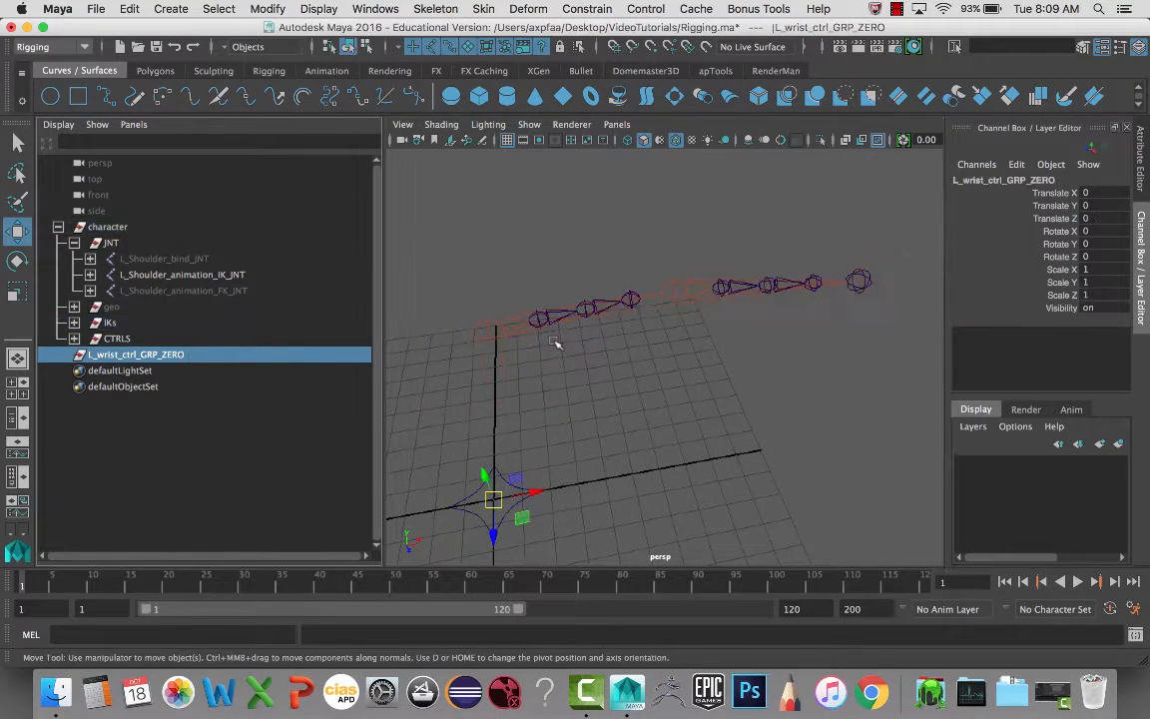
pyautogui.click(855, 277)
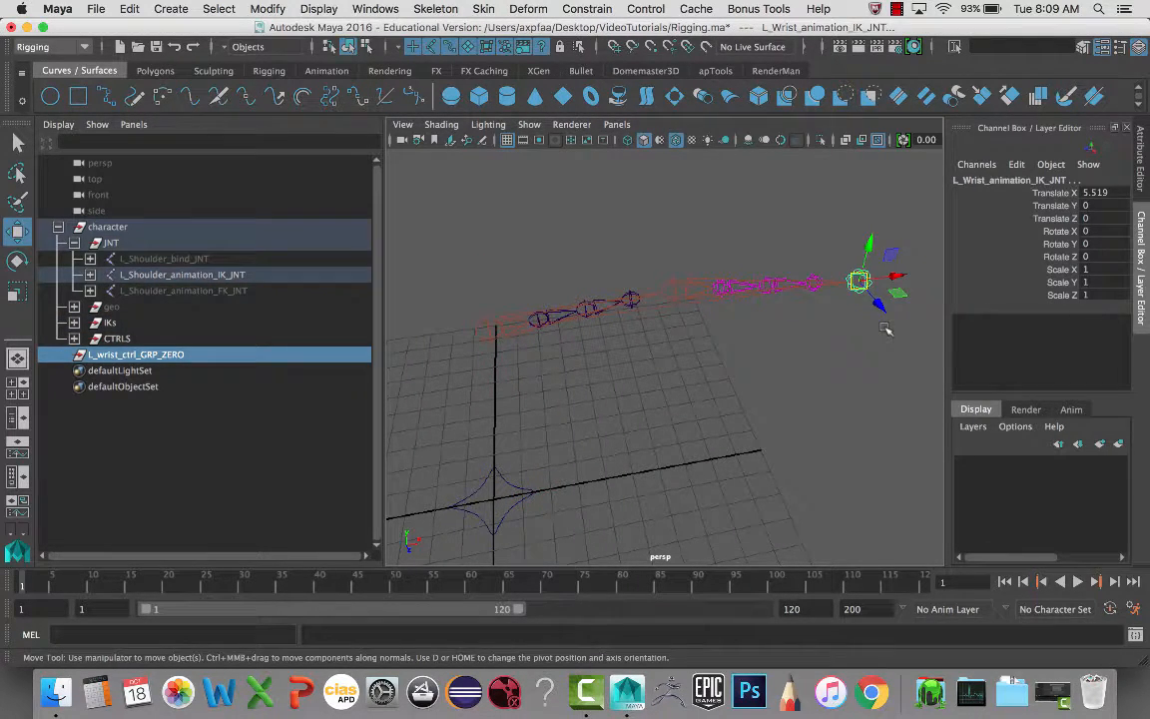
pyautogui.press('p')
pyautogui.moveTo(1101, 193); pyautogui.dragTo(1108, 218)
pyautogui.write('0')
pyautogui.press('Return')
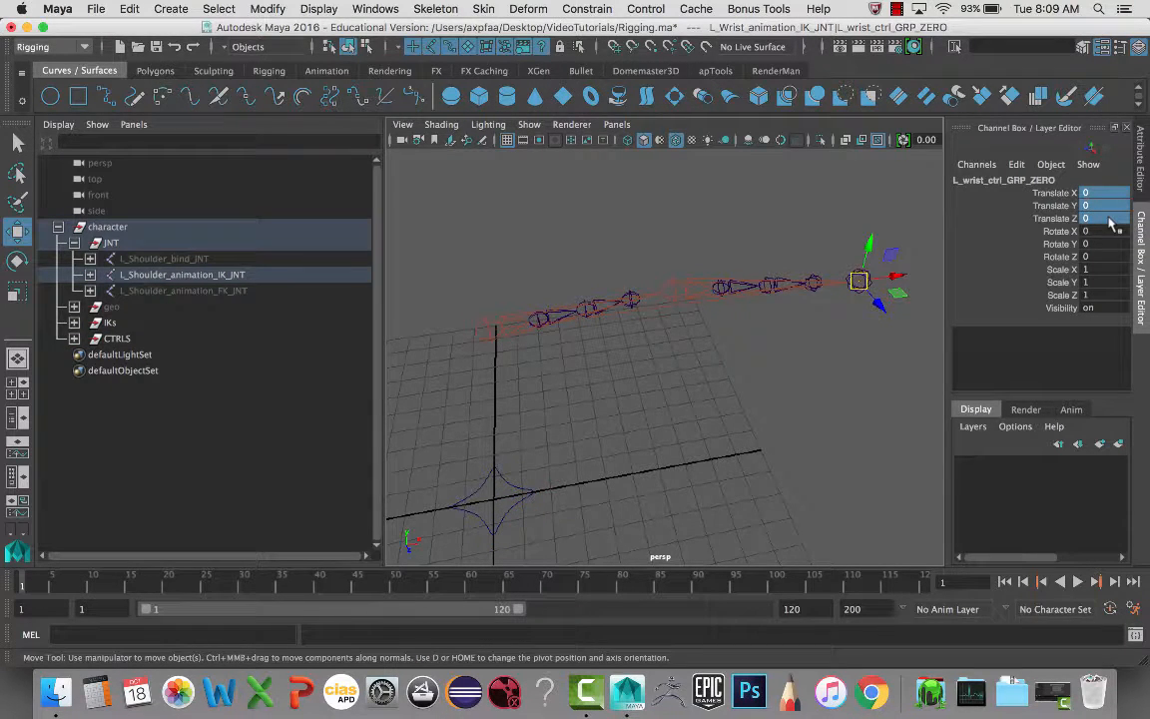
pyautogui.hotkey('shift', 'p')
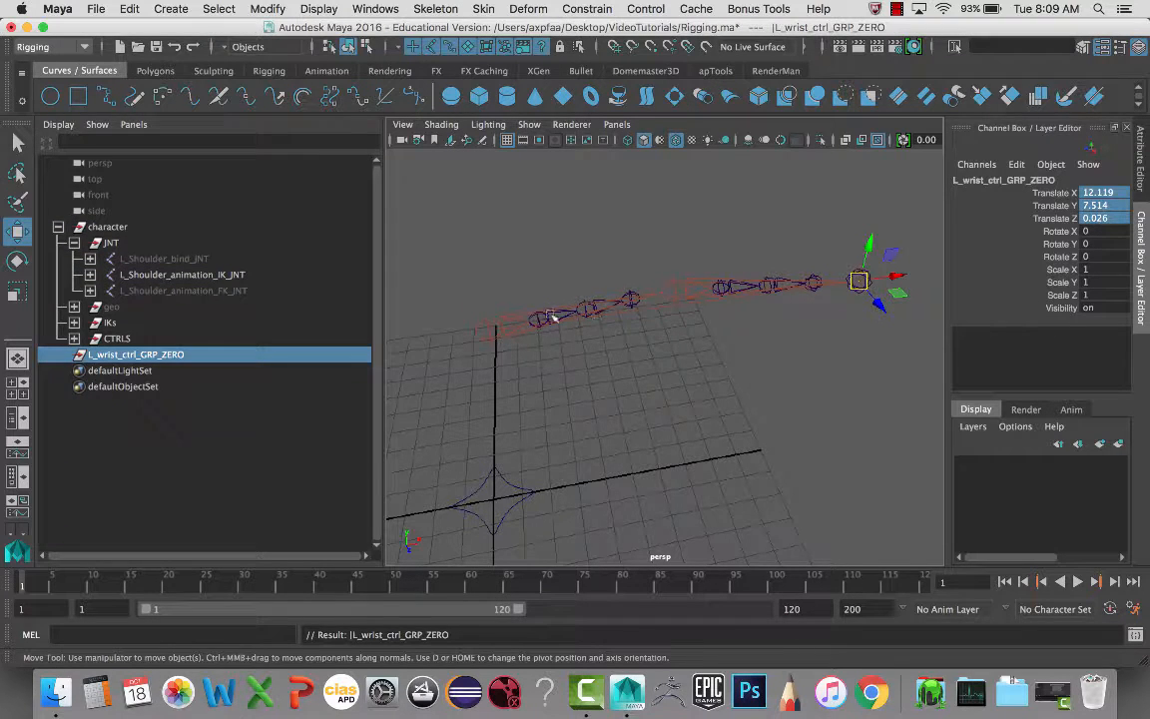
pyautogui.click(191, 465)
pyautogui.click(169, 358)
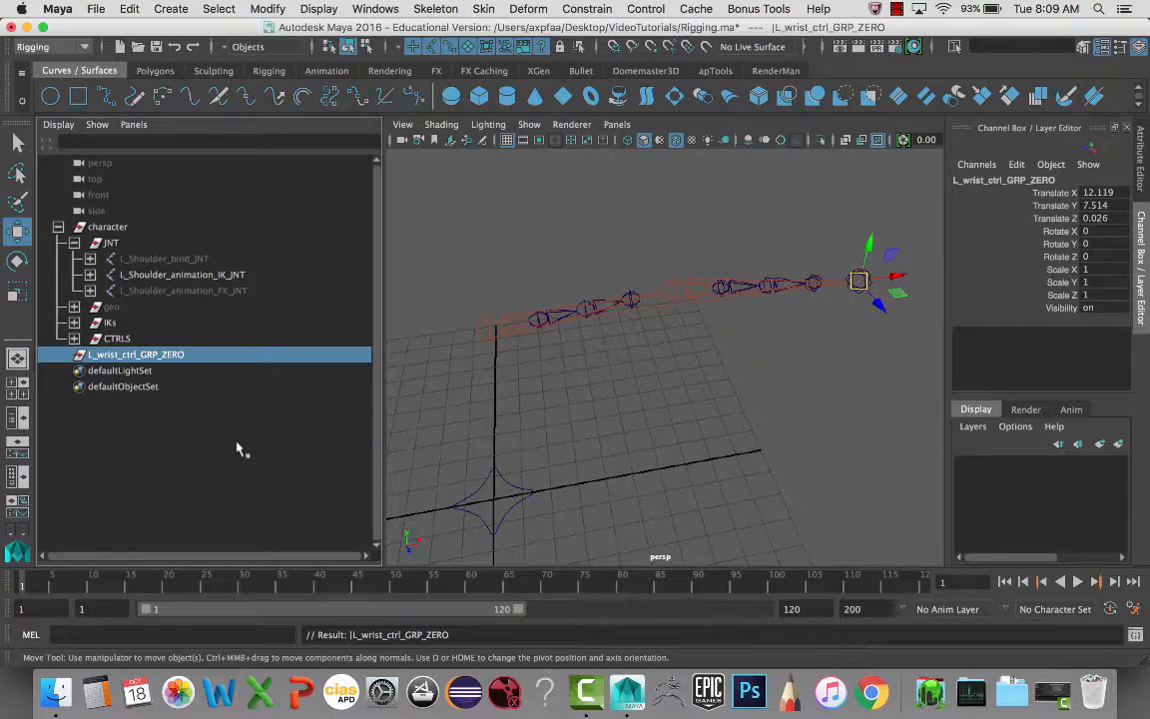
# - Duplicate the ZERO group as L_wrist_ctrl_GRP_OFFSET and nest it under L_wrist_ctrl_GRP_ZERO
pyautogui.hotkey('ctrl', 'd')
pyautogui.doubleClick(190, 371)
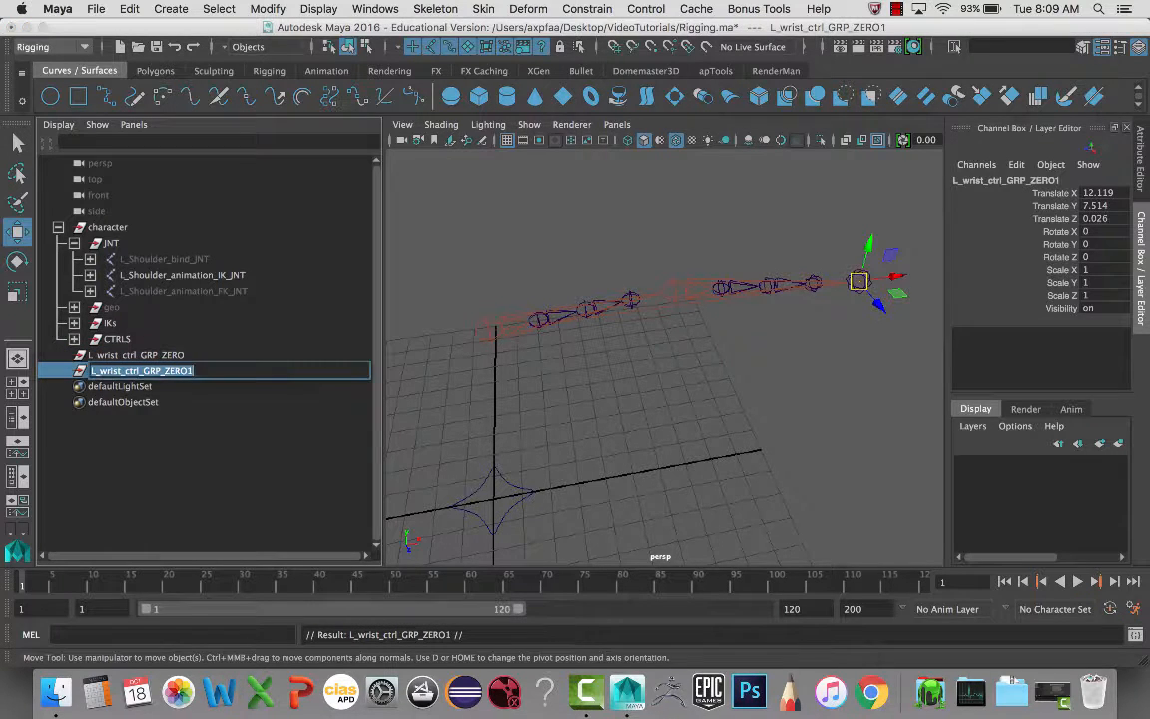
pyautogui.click(142, 372)
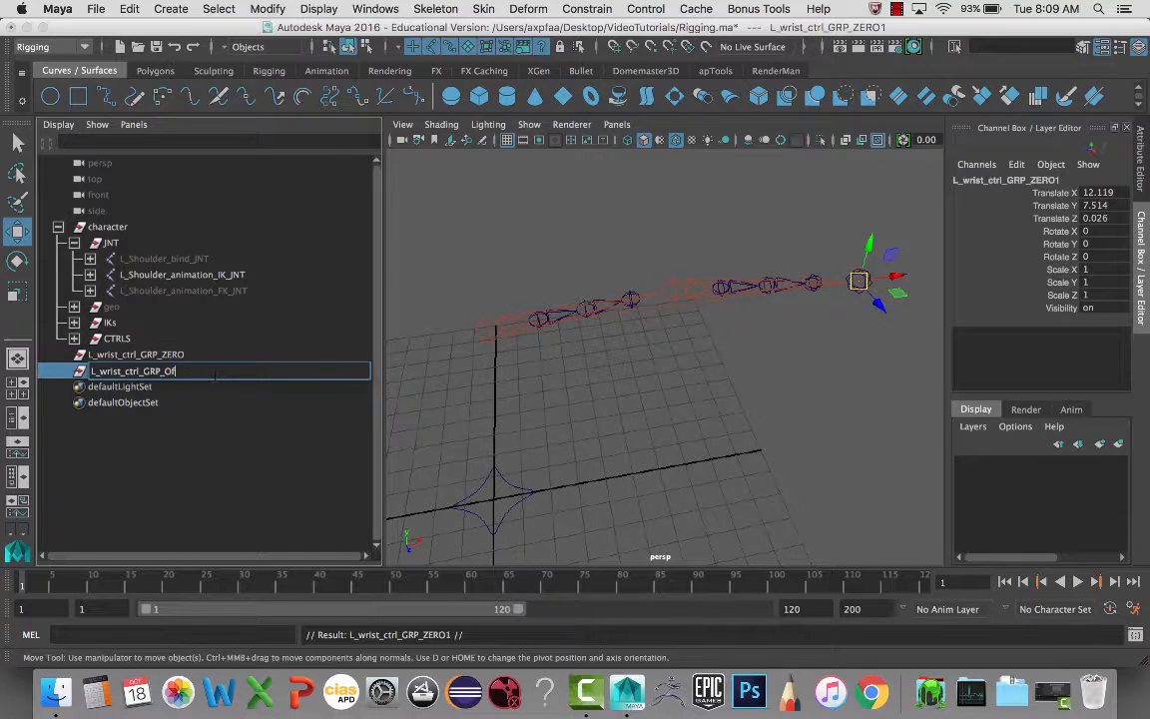
pyautogui.write('OFFSET')
pyautogui.press('Return')
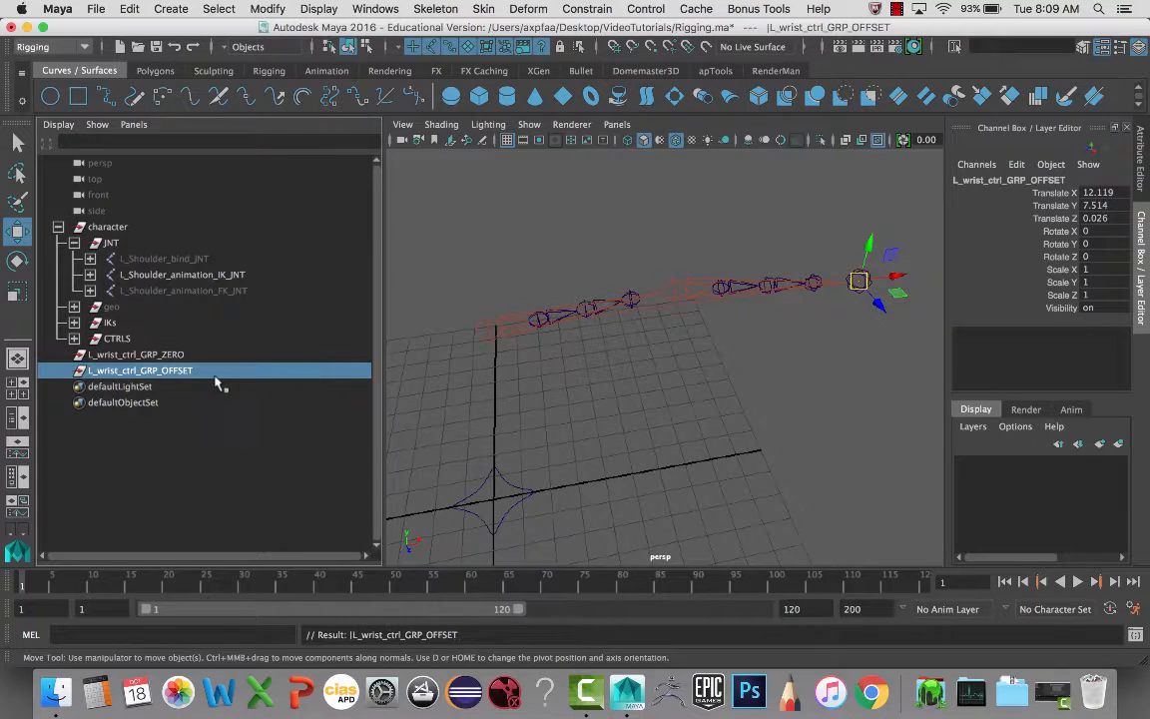
pyautogui.moveTo(218, 375); pyautogui.dragTo(212, 362, button='middle')
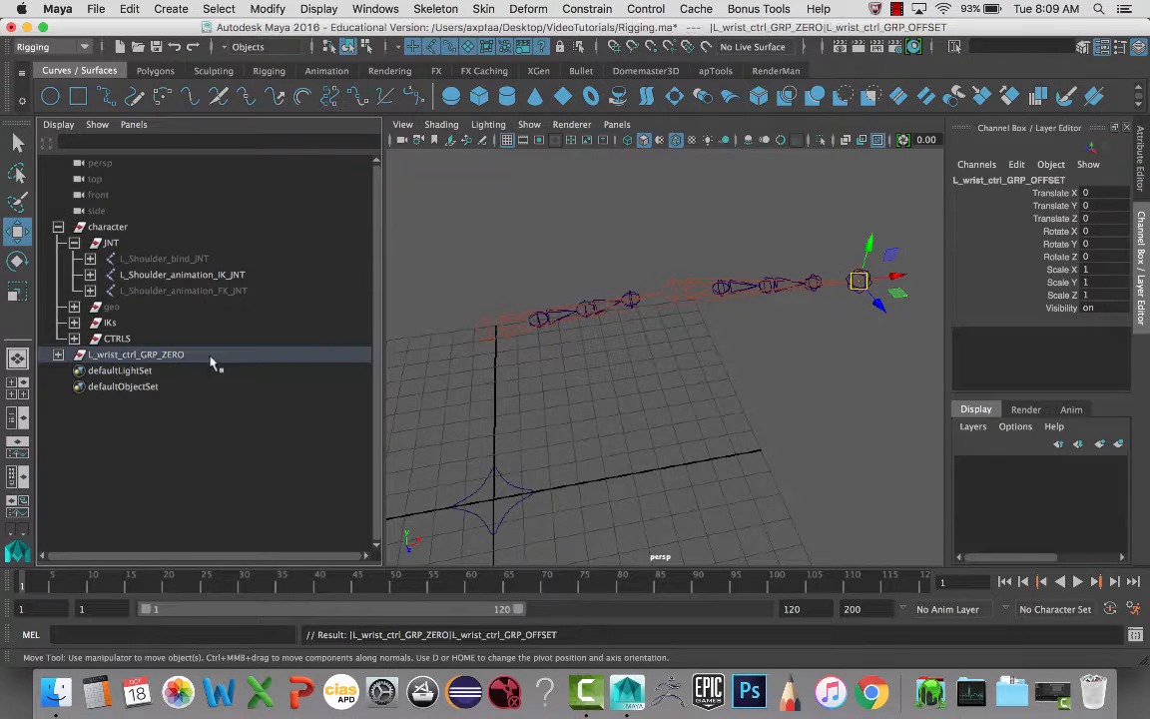
pyautogui.click(58, 354)
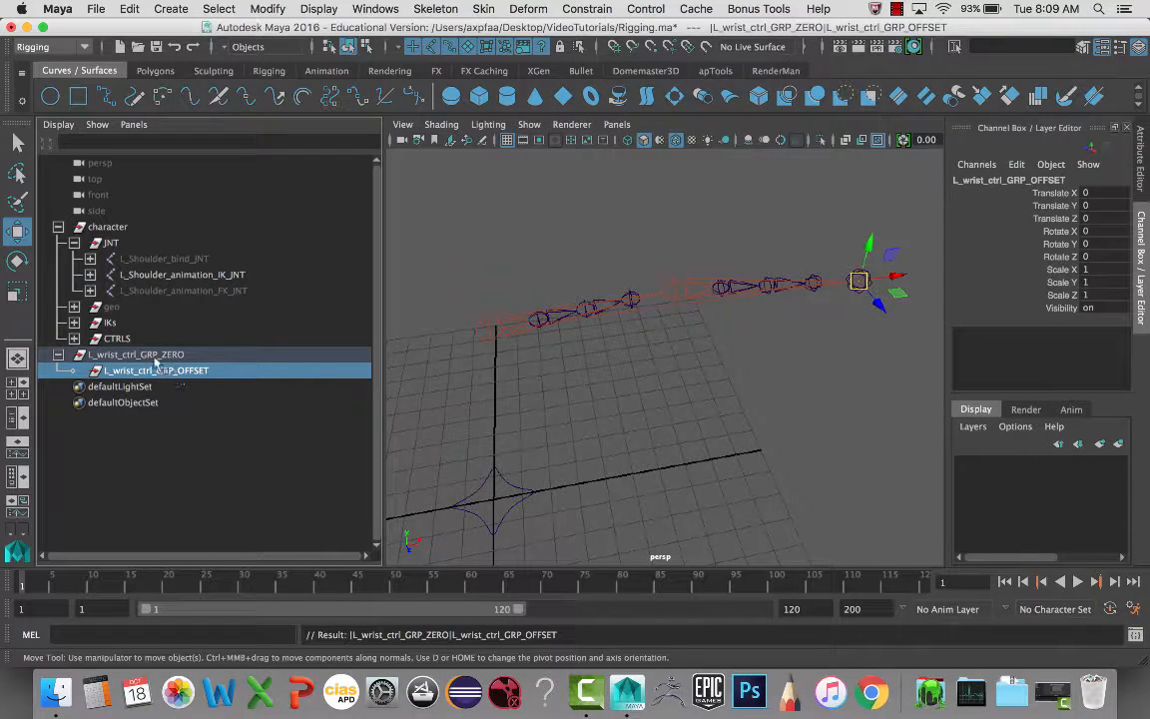
# - Create a NURBS circle at the origin for the wrist control
pyautogui.click(50, 96)
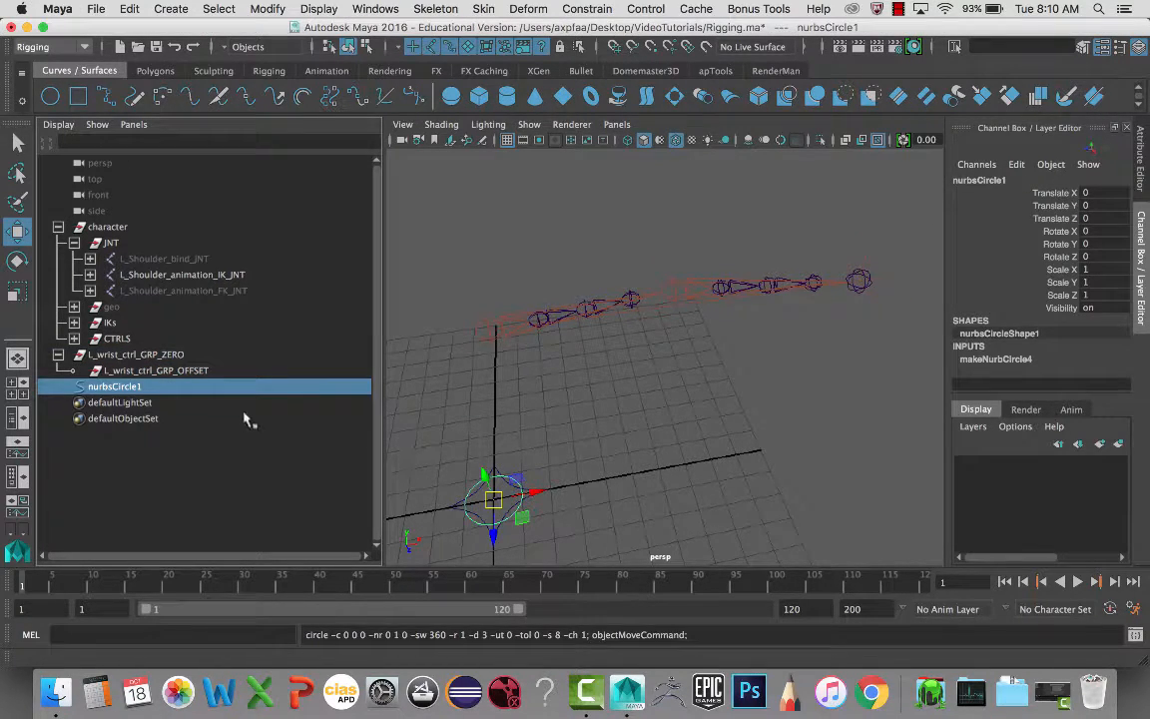
pyautogui.doubleClick(154, 370)
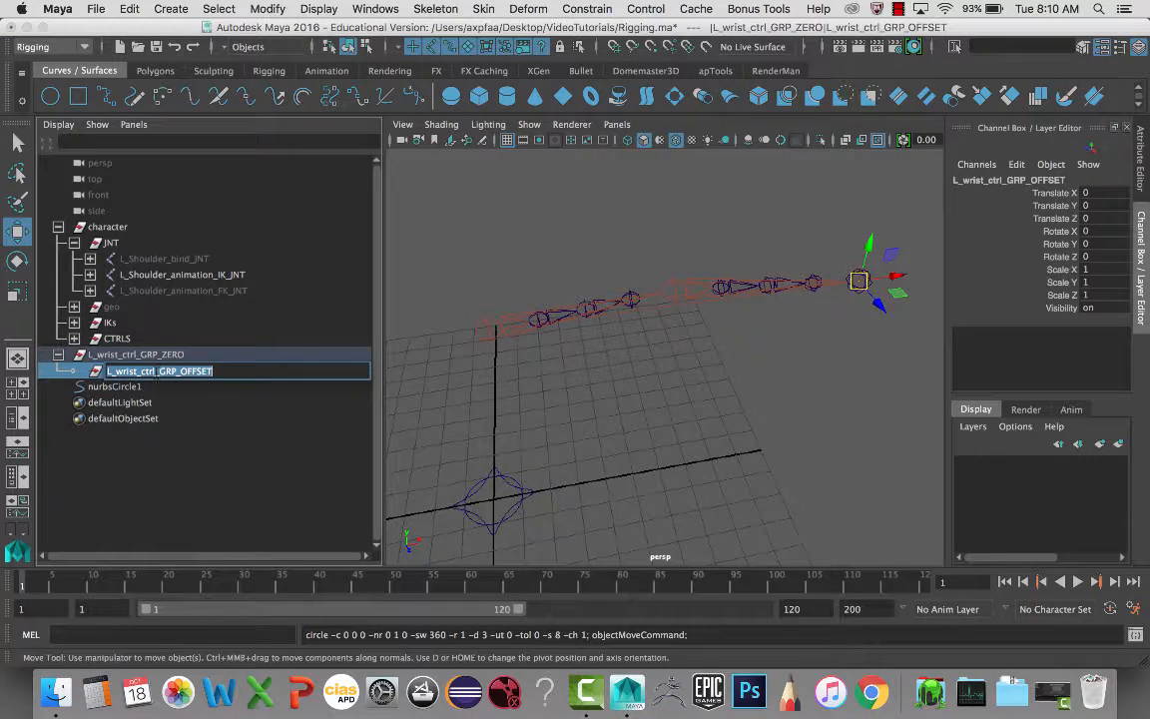
pyautogui.hotkey('shift', 'Left')
pyautogui.hotkey('shift', 'Left')
pyautogui.hotkey('shift', 'Left')
pyautogui.hotkey('shift', 'Left')
pyautogui.hotkey('shift', 'Left')
pyautogui.hotkey('shift', 'Left')
pyautogui.hotkey('shift', 'Left')
pyautogui.hotkey('shift', 'Left')
pyautogui.hotkey('shift', 'Left')
pyautogui.hotkey('shift', 'Left')
pyautogui.hotkey('shift', 'Left')
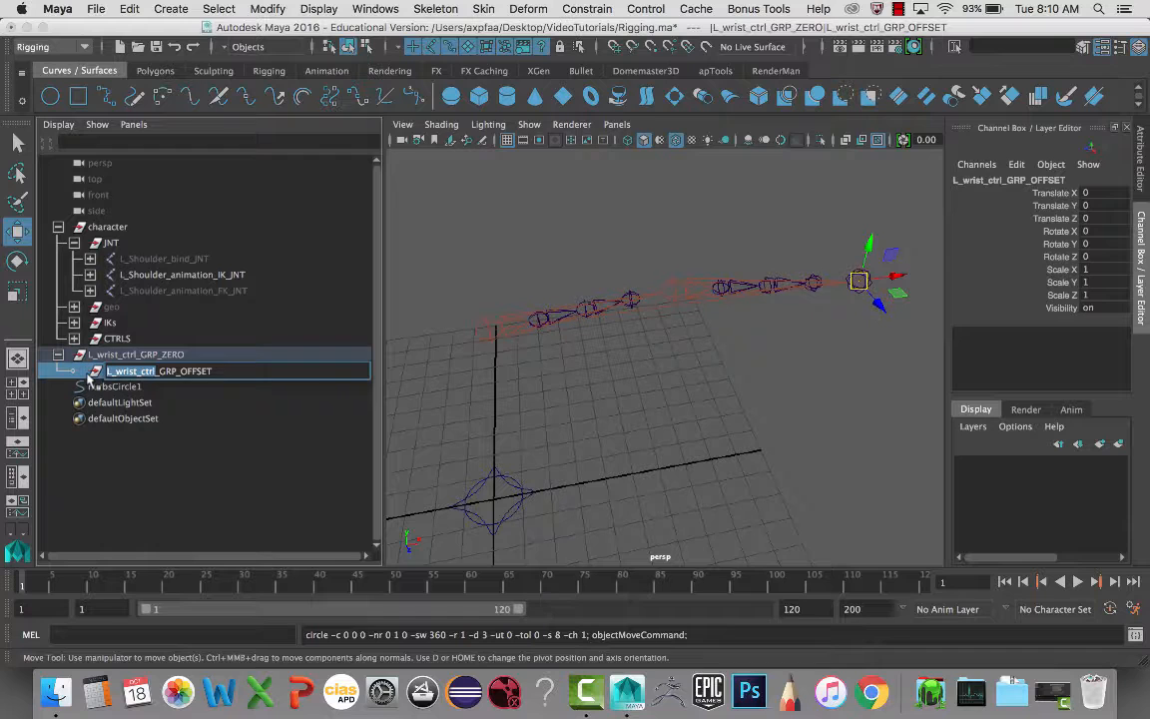
# - Rename nurbsCircle1 to L_wrist_ctrl and parent it under L_wrist_ctrl_GRP_OFFSET
pyautogui.press('super+c')
pyautogui.click(114, 386)
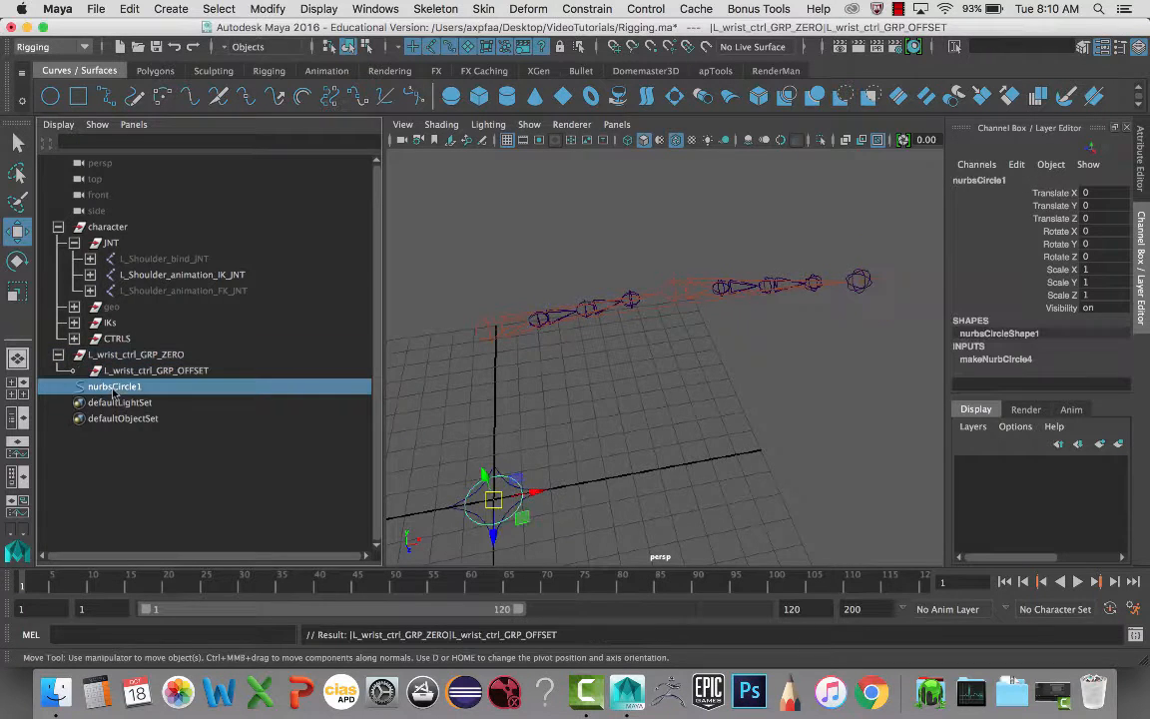
pyautogui.doubleClick(113, 386)
pyautogui.press('super+v')
pyautogui.press('Return')
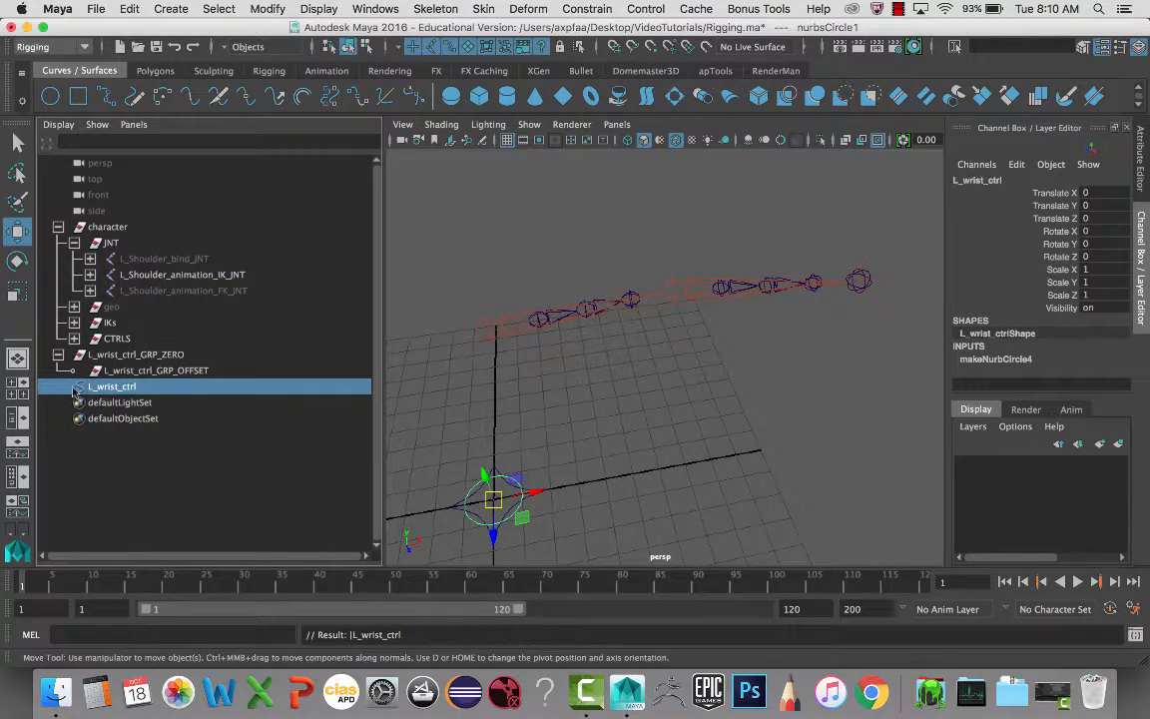
pyautogui.moveTo(103, 388)
pyautogui.mouseDown(button='middle')
pyautogui.moveTo(120, 384)
pyautogui.moveTo(115, 372)
pyautogui.mouseUp(button='middle')
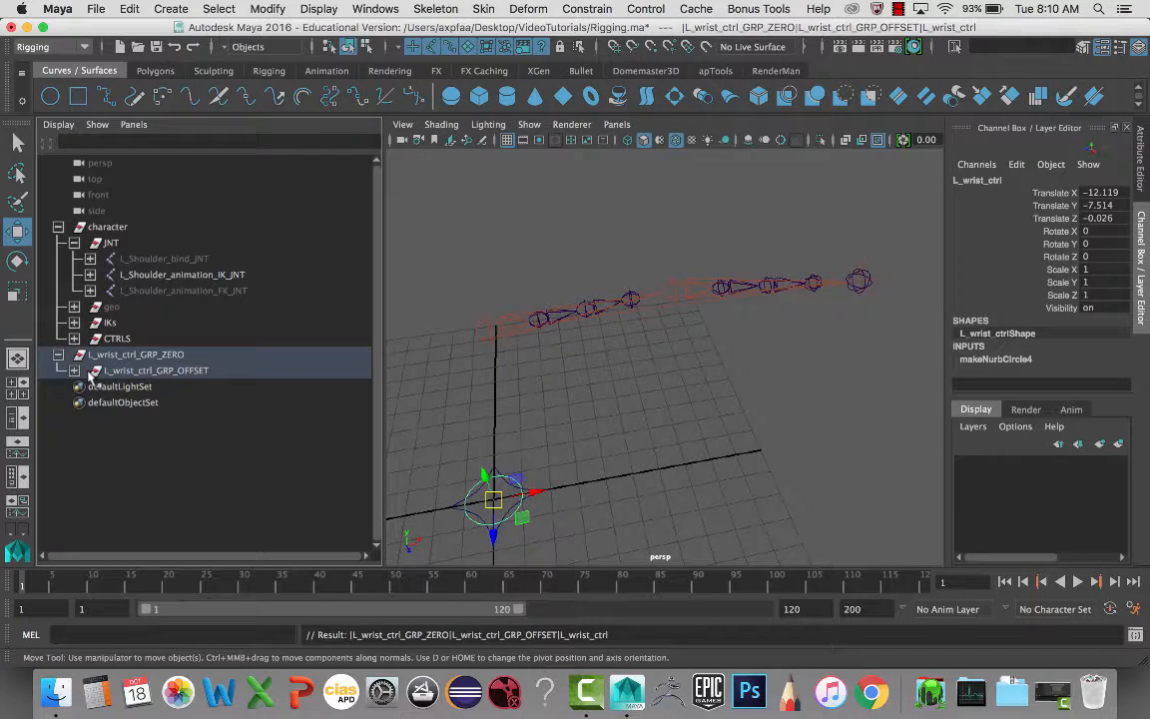
pyautogui.click(75, 371)
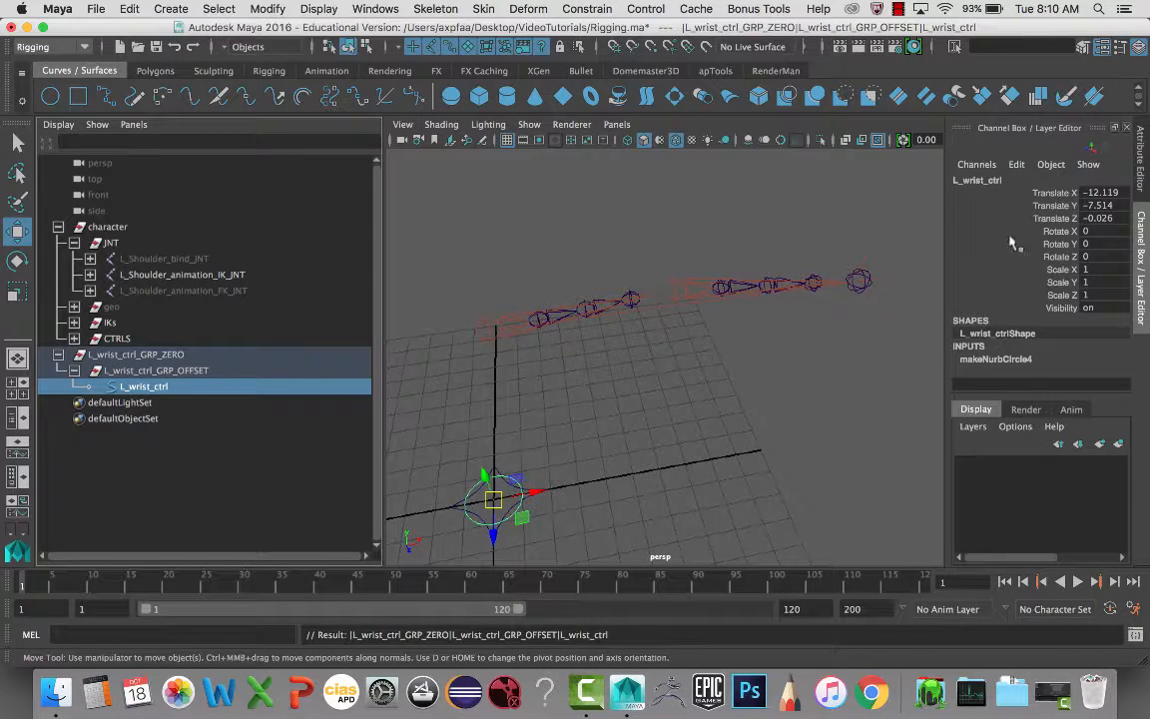
# - Zero L_wrist_ctrl's translates to snap it to the wrist and set Rotate Z to 90
pyautogui.moveTo(1101, 193); pyautogui.dragTo(1104, 218)
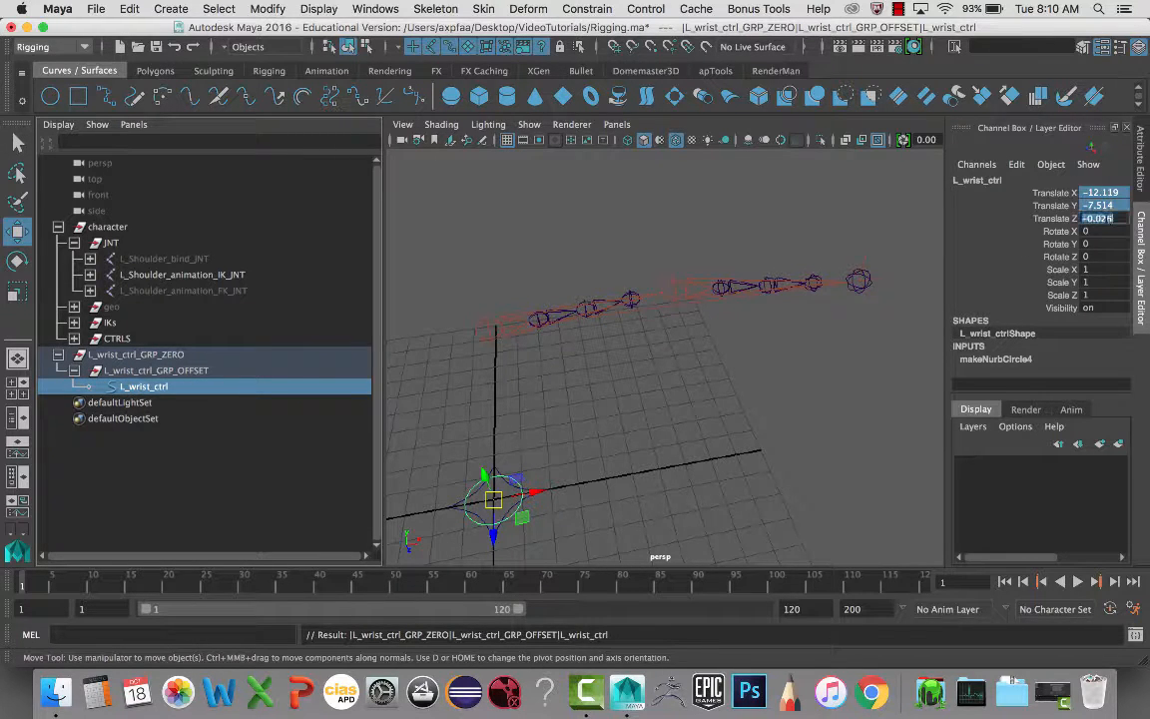
pyautogui.write('0')
pyautogui.press('Return')
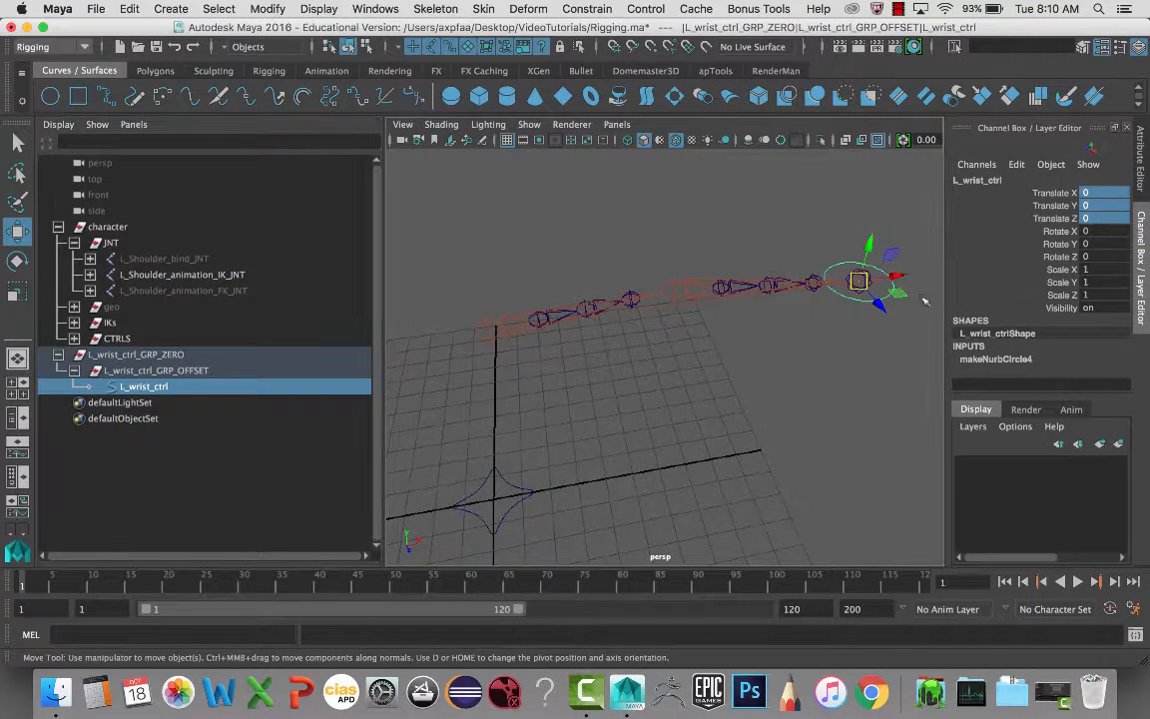
pyautogui.keyDown('alt'); pyautogui.moveTo(924, 301); pyautogui.dragTo(698, 318); pyautogui.keyUp('alt')
pyautogui.press('e')
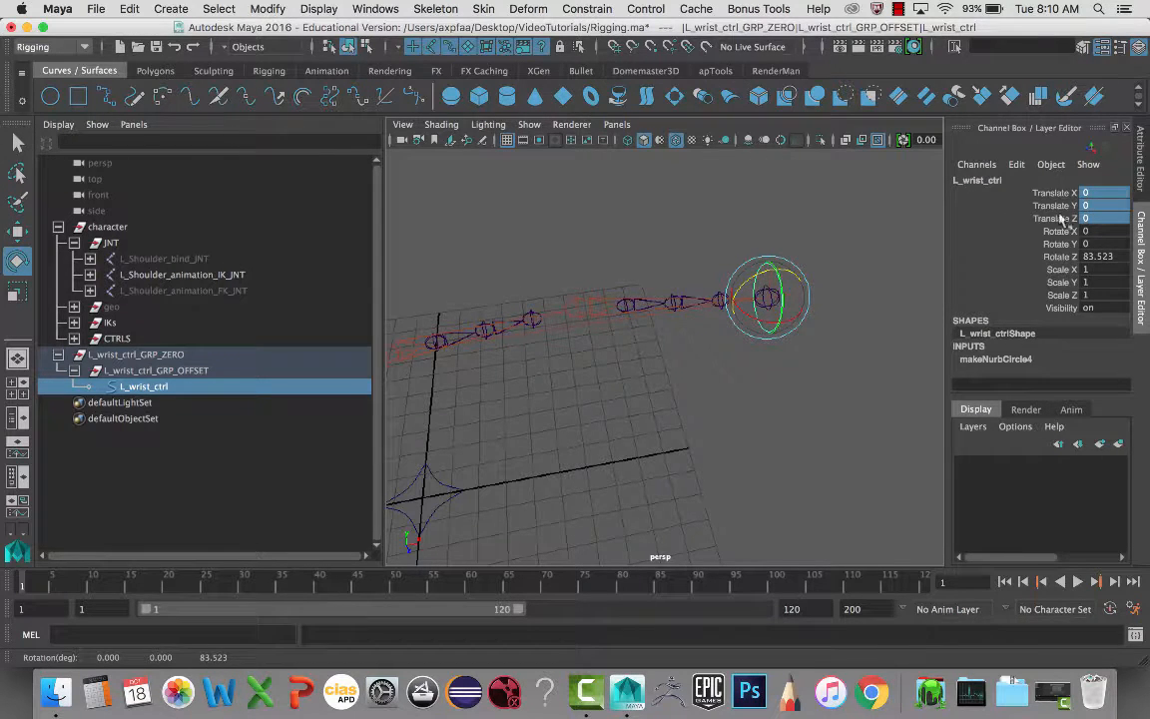
pyautogui.doubleClick(1096, 257)
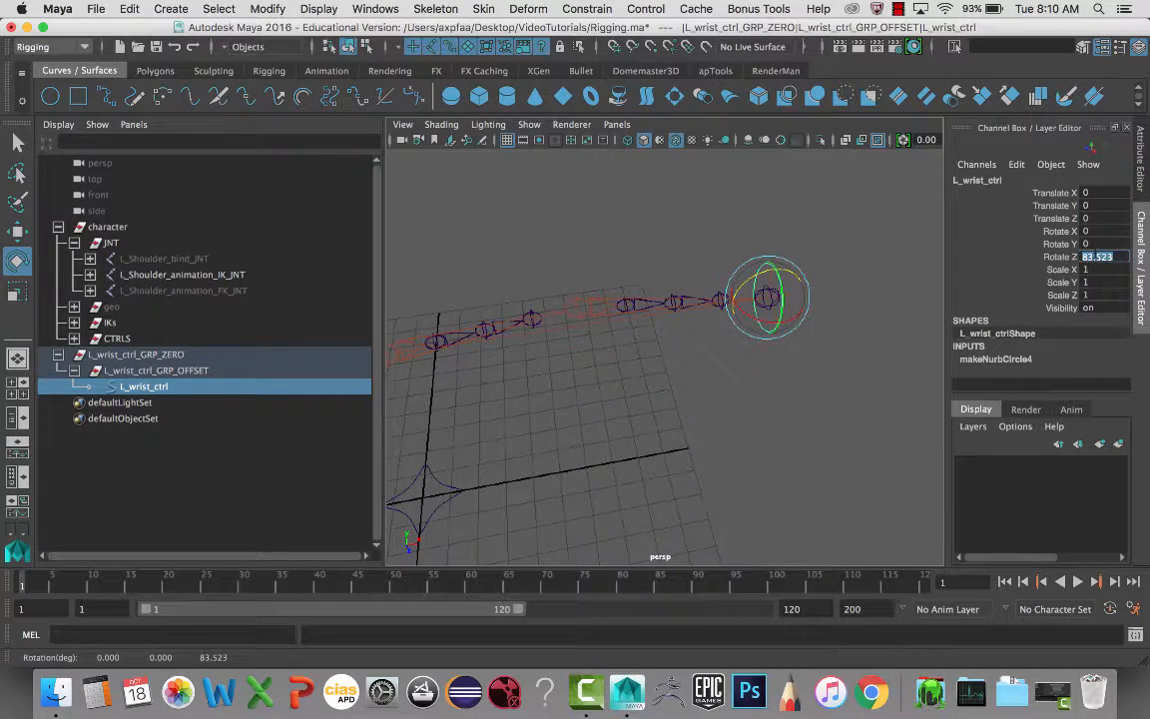
pyautogui.write('90')
pyautogui.press('Return')
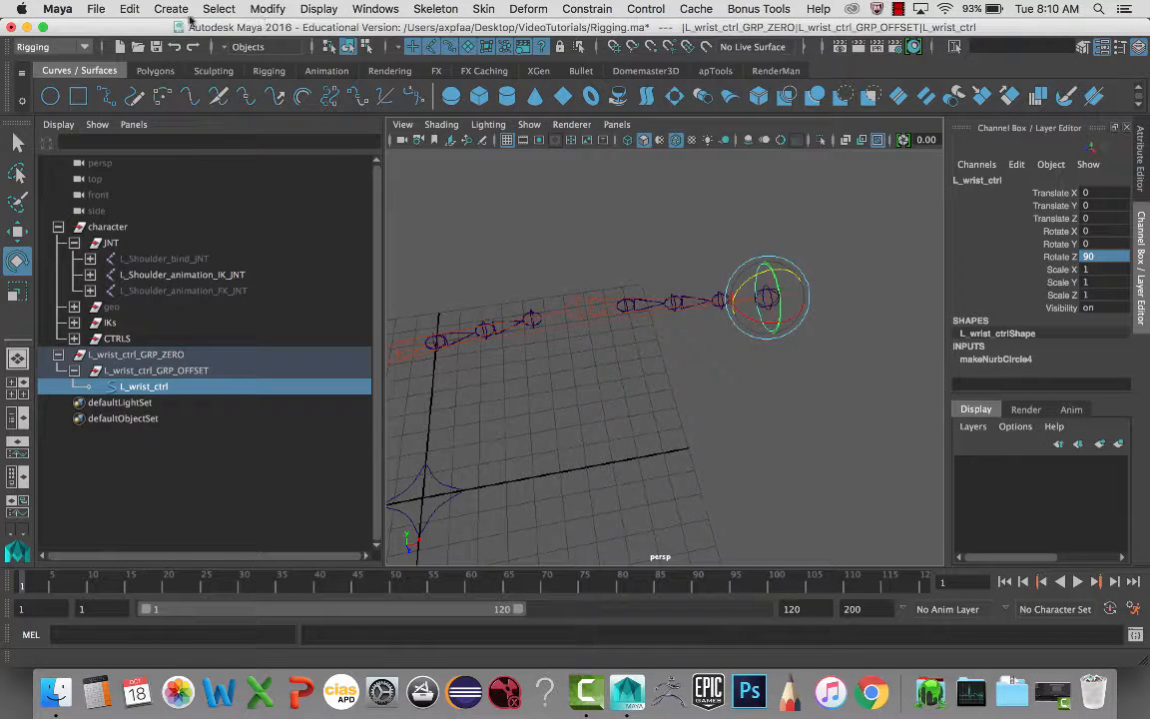
# - Freeze the wrist control's transformations to zero
pyautogui.click(265, 10)
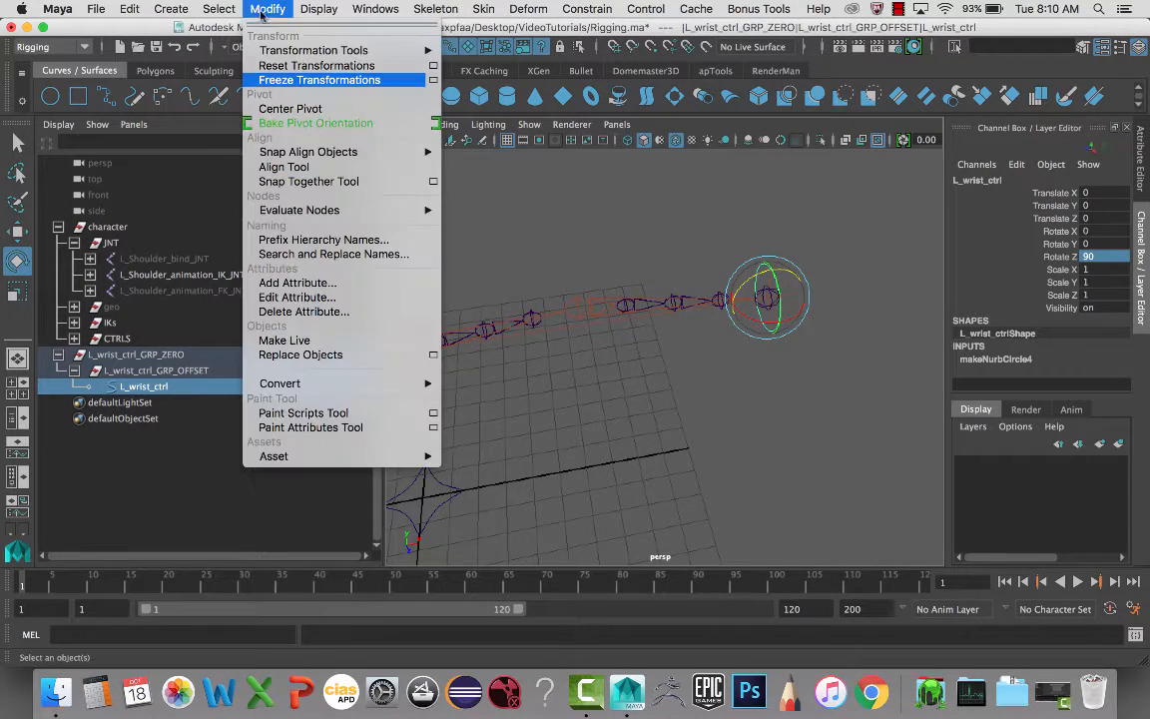
pyautogui.click(297, 84)
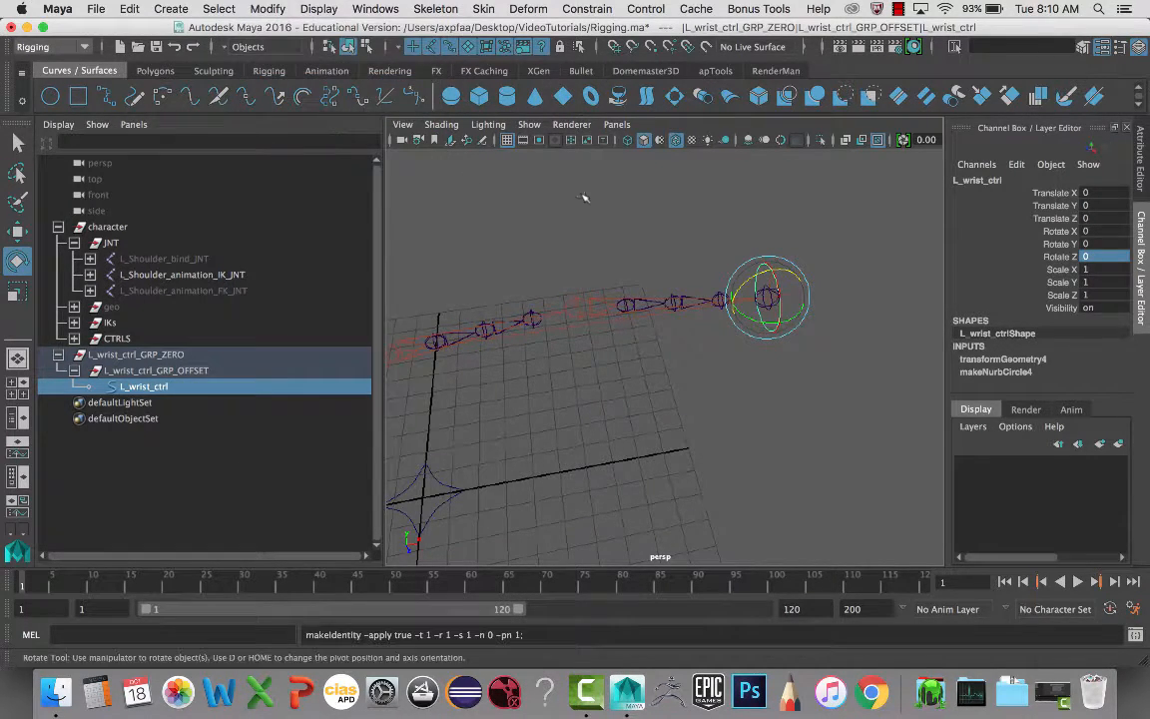
pyautogui.click(640, 232)
pyautogui.click(764, 268)
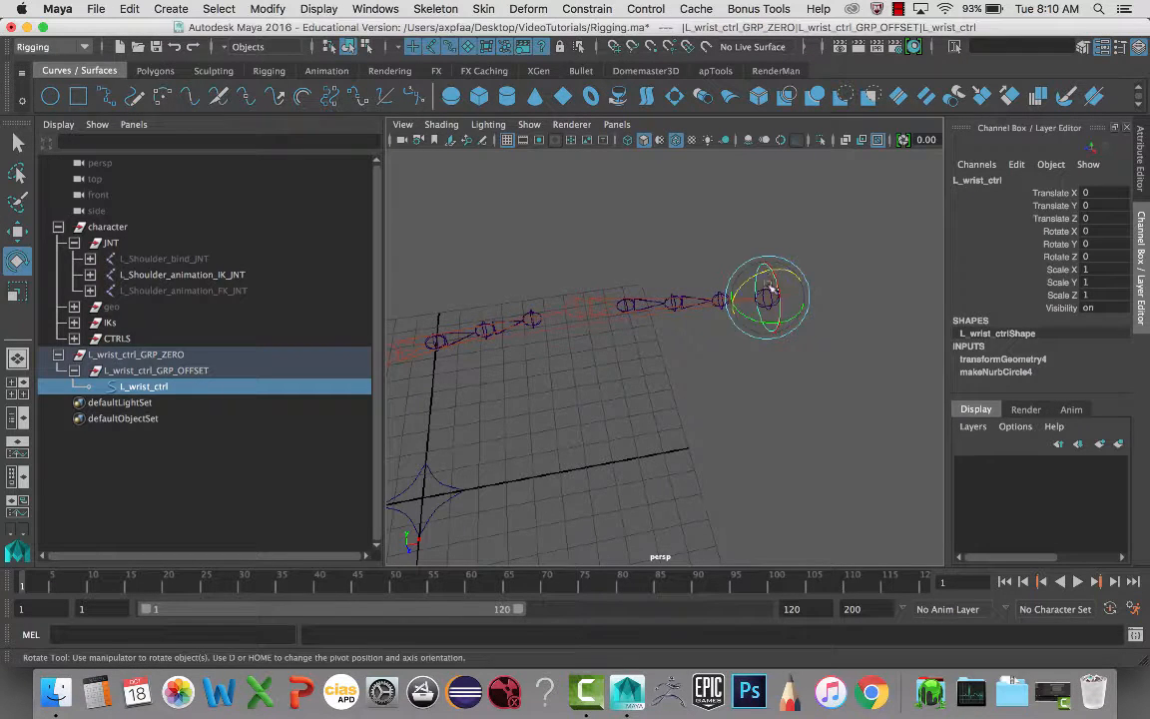
pyautogui.click(830, 244)
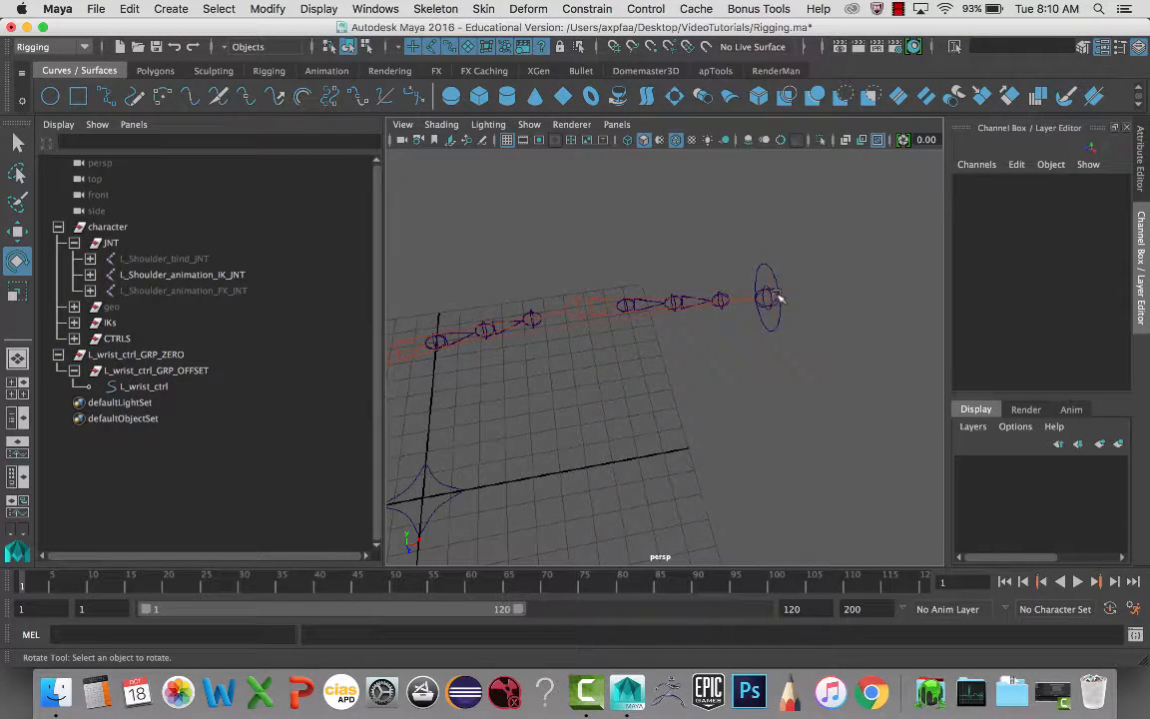
# - Point-constrain ikHandle1 to the wrist control
pyautogui.click(160, 356)
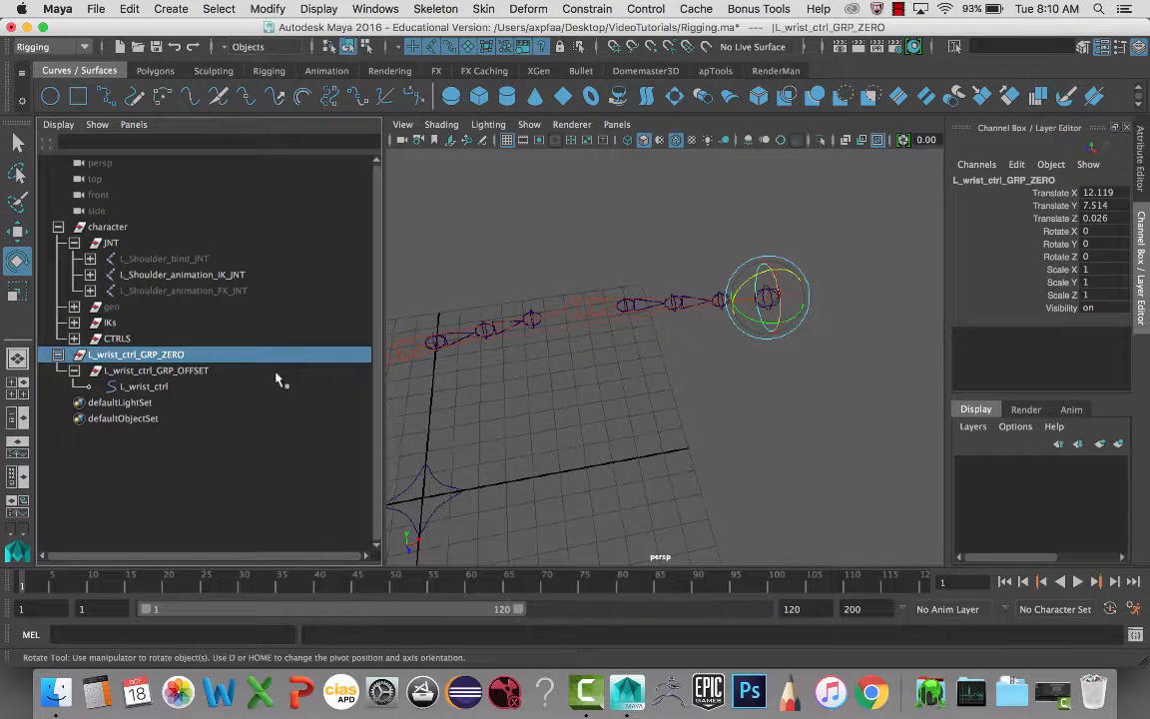
pyautogui.moveTo(681, 304)
pyautogui.keyDown('alt'); pyautogui.mouseDown()
pyautogui.moveTo(649, 300)
pyautogui.moveTo(683, 295)
pyautogui.mouseUp(); pyautogui.keyUp('alt')
pyautogui.press('q')
pyautogui.click(714, 329)
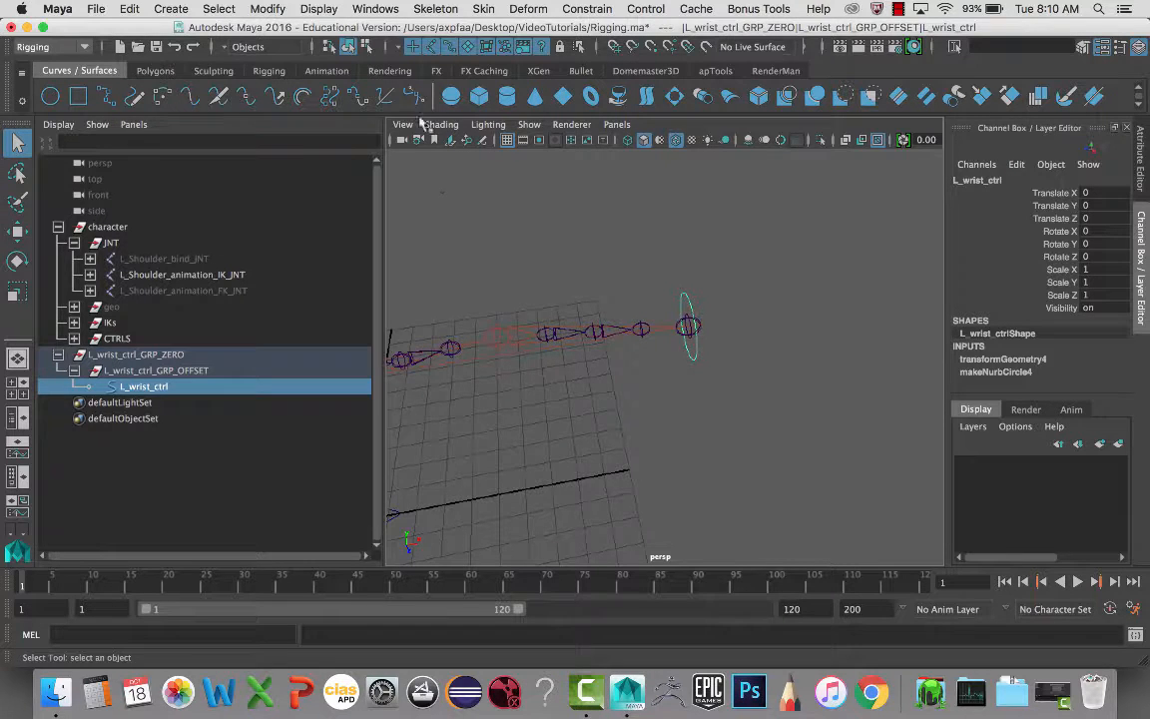
pyautogui.click(589, 9)
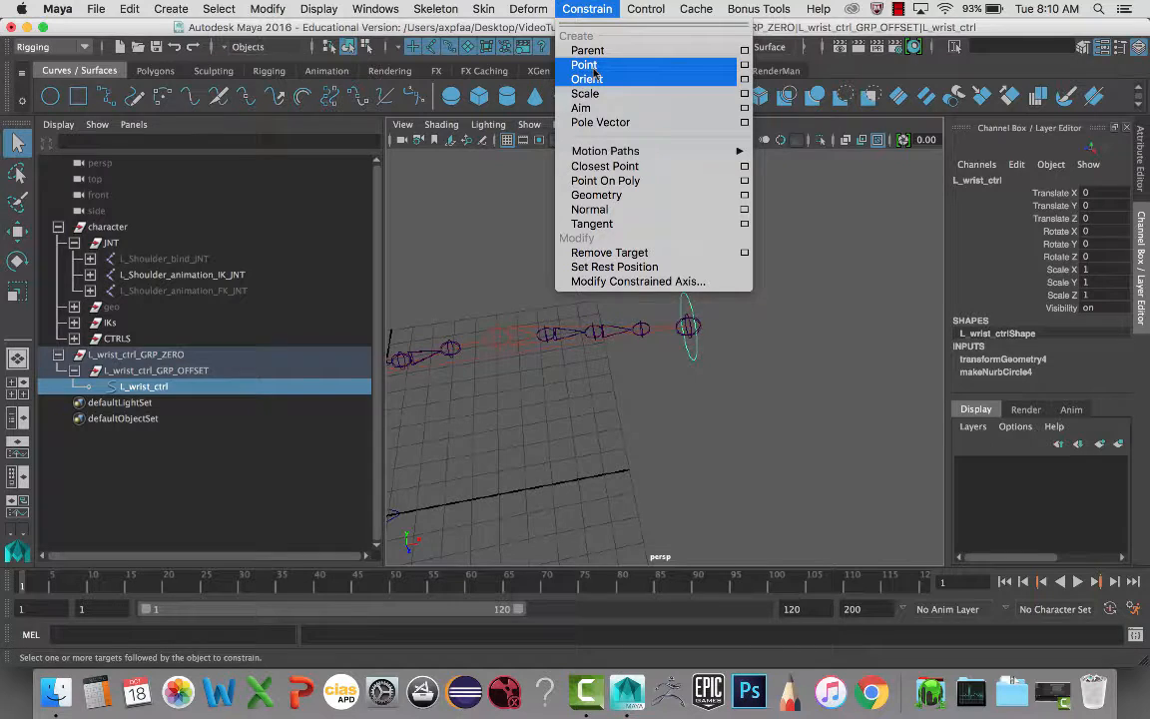
pyautogui.click(818, 318)
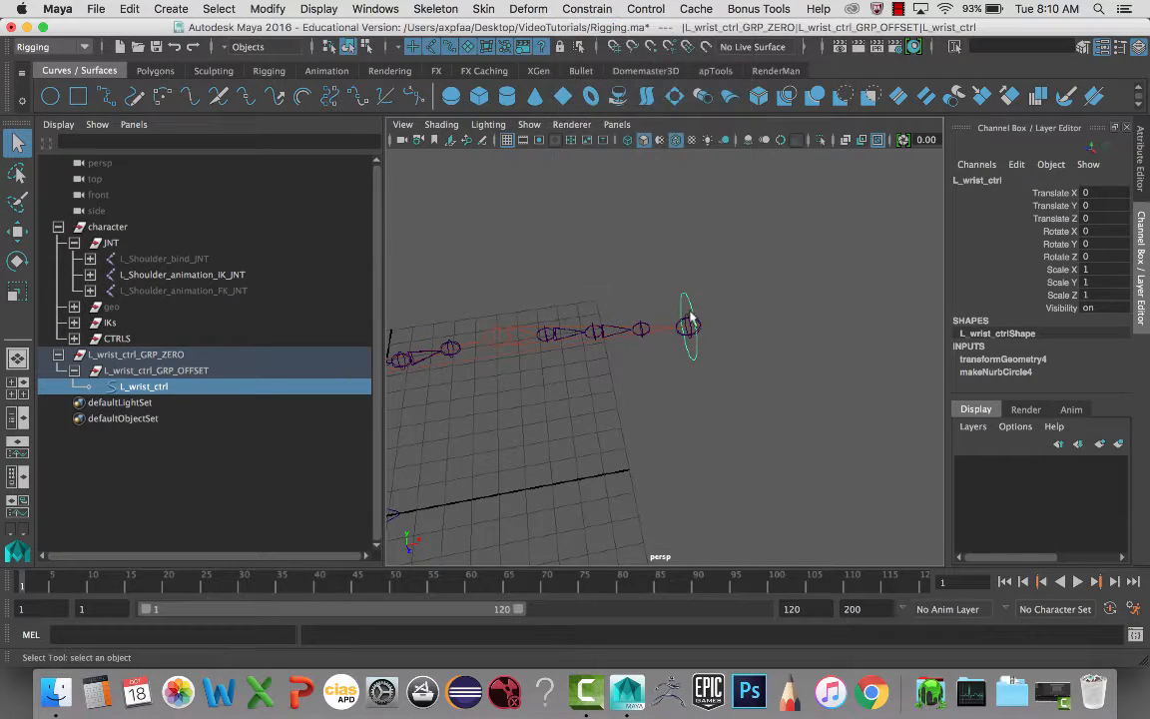
pyautogui.keyDown('shift'); pyautogui.click(714, 333); pyautogui.keyUp('shift')
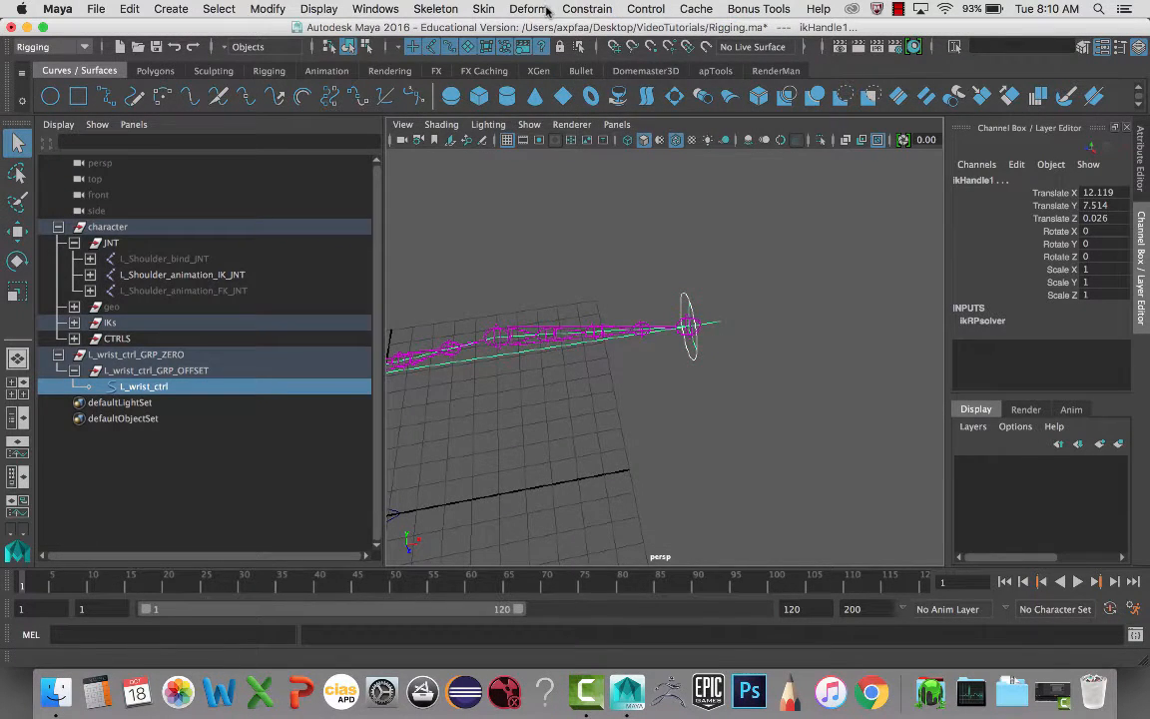
pyautogui.click(589, 9)
pyautogui.click(589, 64)
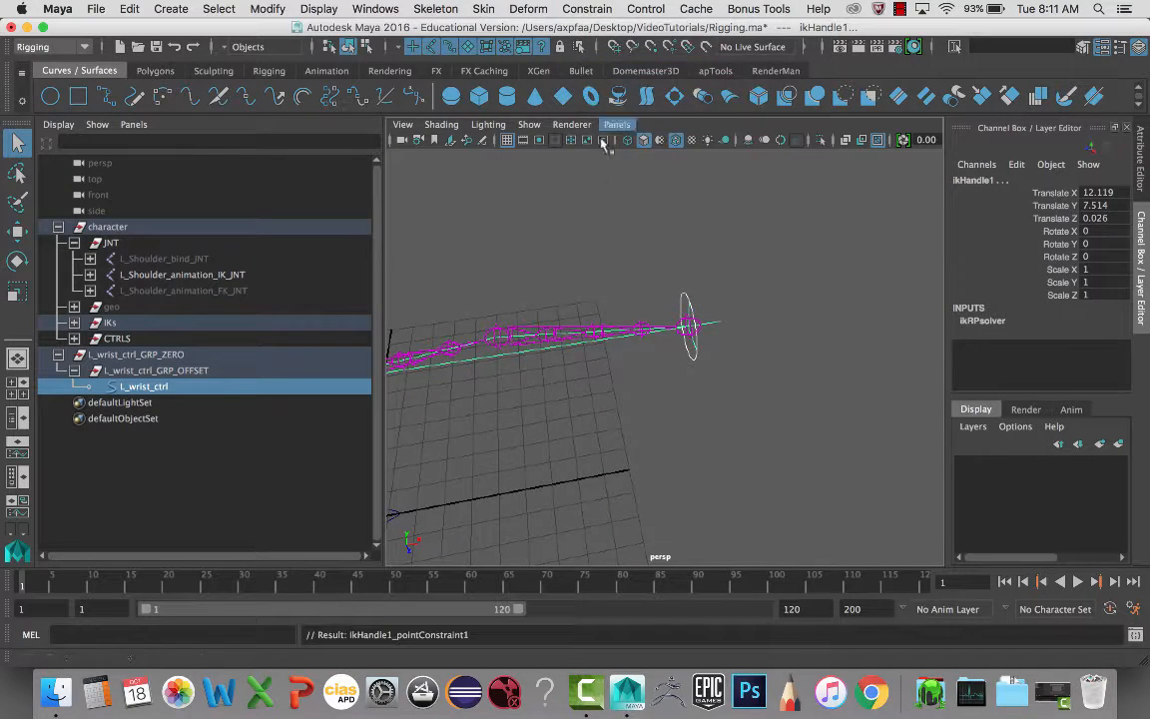
# - Test-move the wrist control and undo, then select it along with the IK wrist joint
pyautogui.keyDown('alt'); pyautogui.moveTo(593, 349); pyautogui.dragTo(692, 320); pyautogui.keyUp('alt')
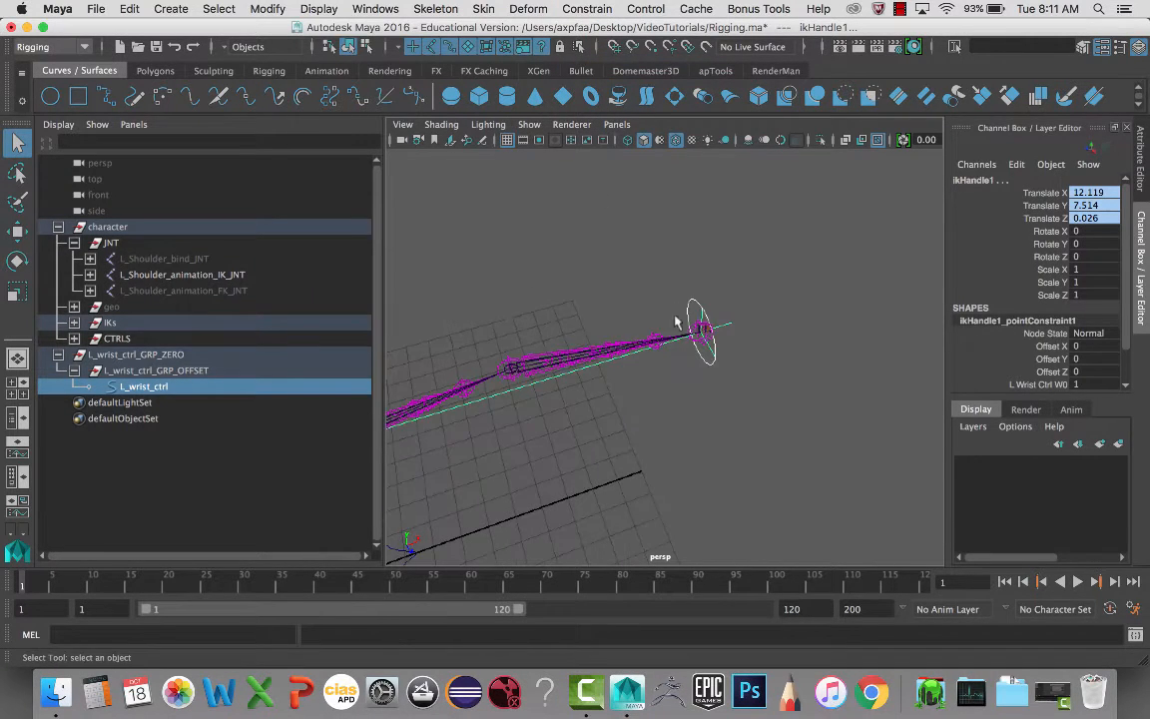
pyautogui.click(696, 304)
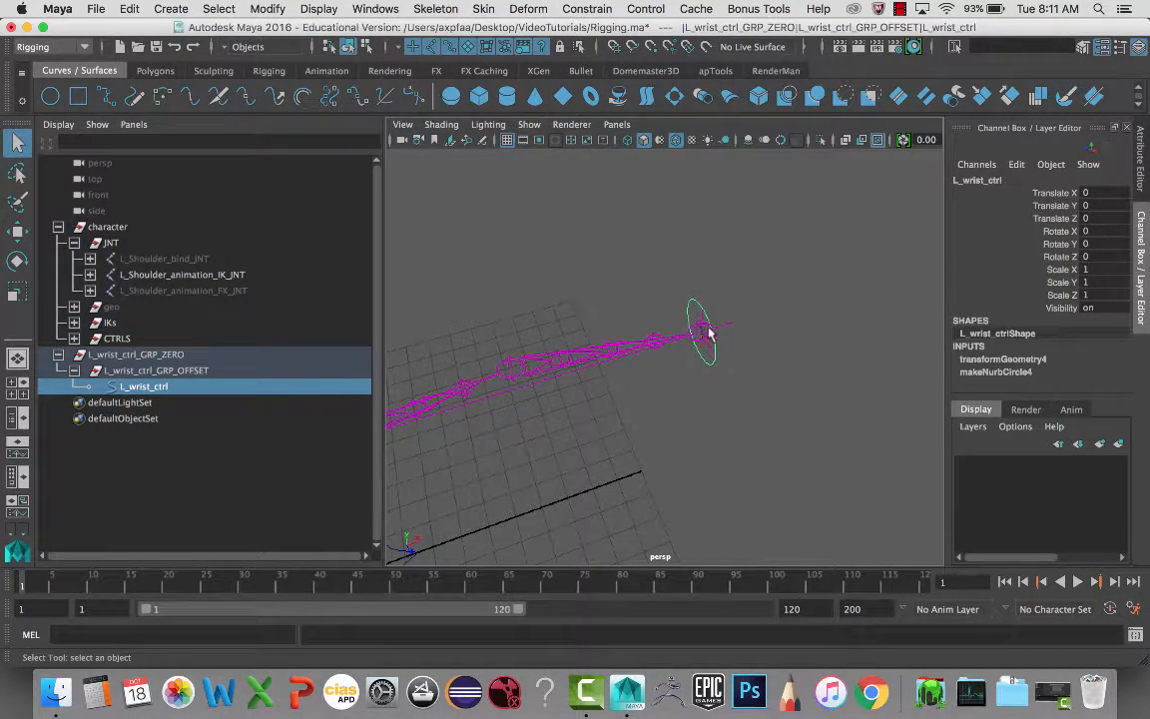
pyautogui.press('w')
pyautogui.moveTo(705, 333); pyautogui.dragTo(610, 359)
pyautogui.hotkey('ctrl', 'z')
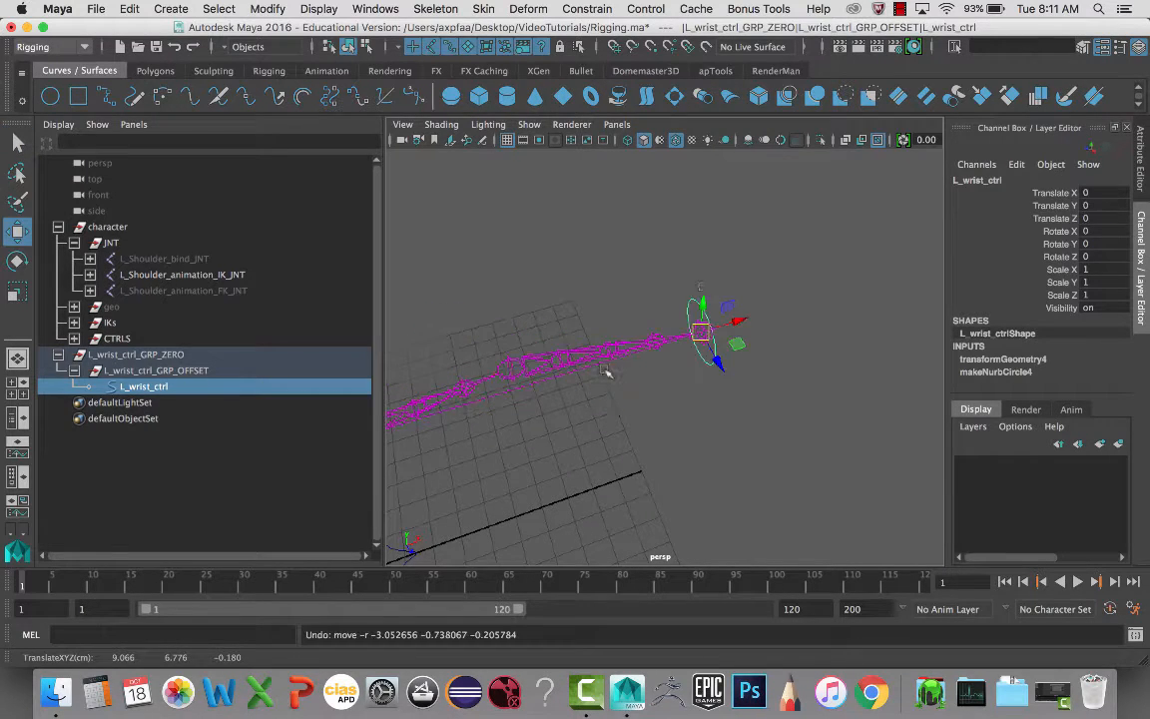
pyautogui.scroll(3, 743, 339)
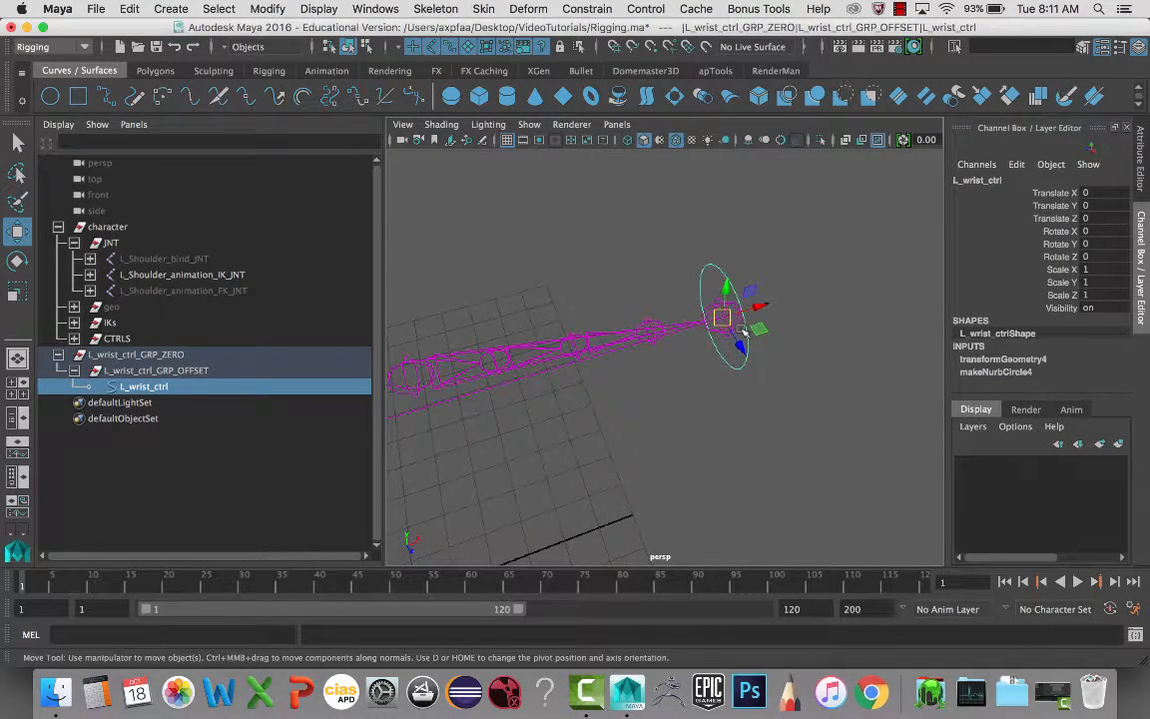
pyautogui.click(838, 369)
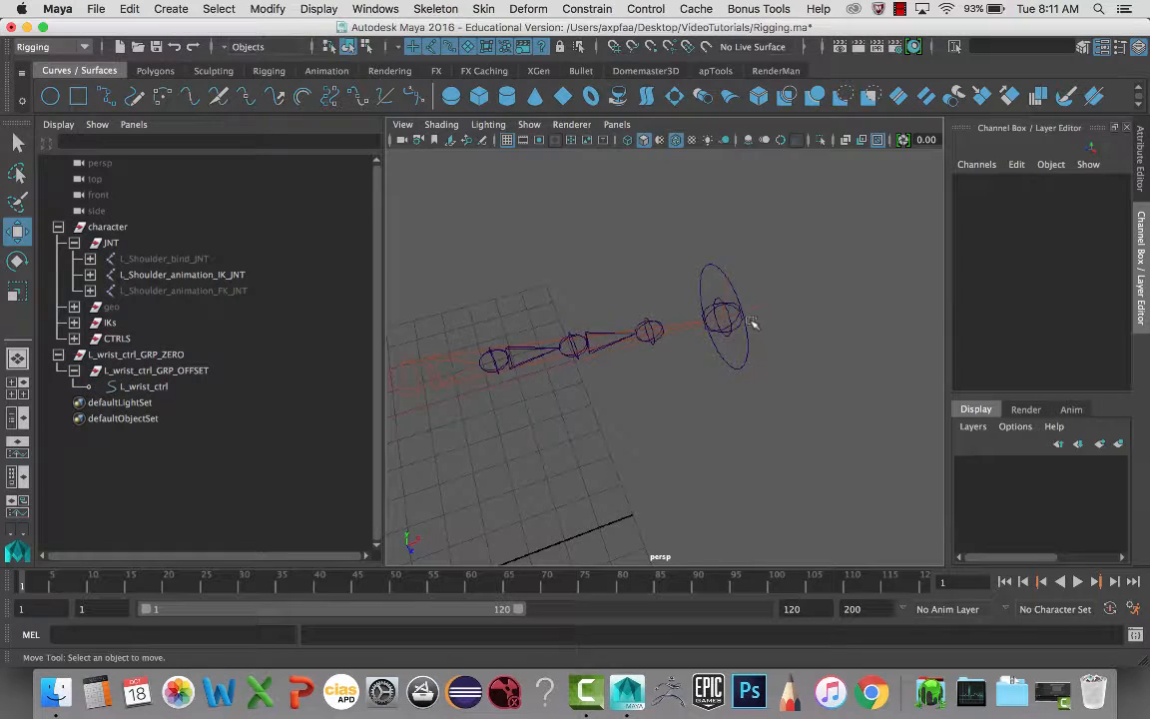
pyautogui.click(742, 330)
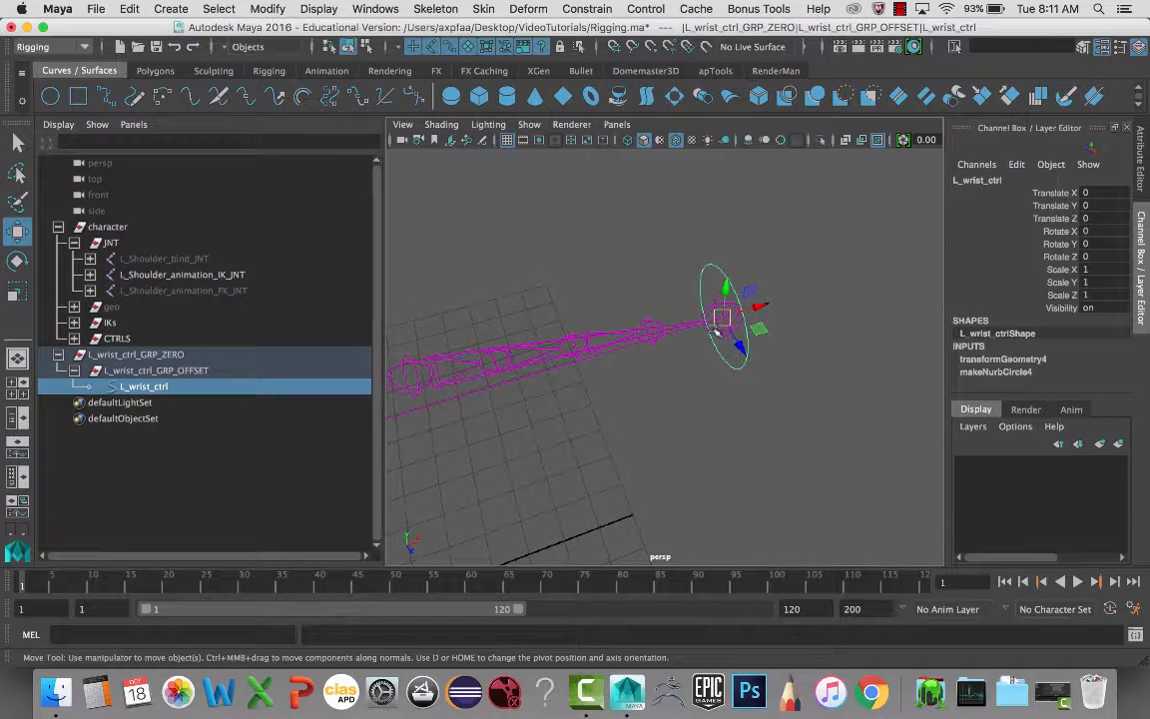
pyautogui.press('q')
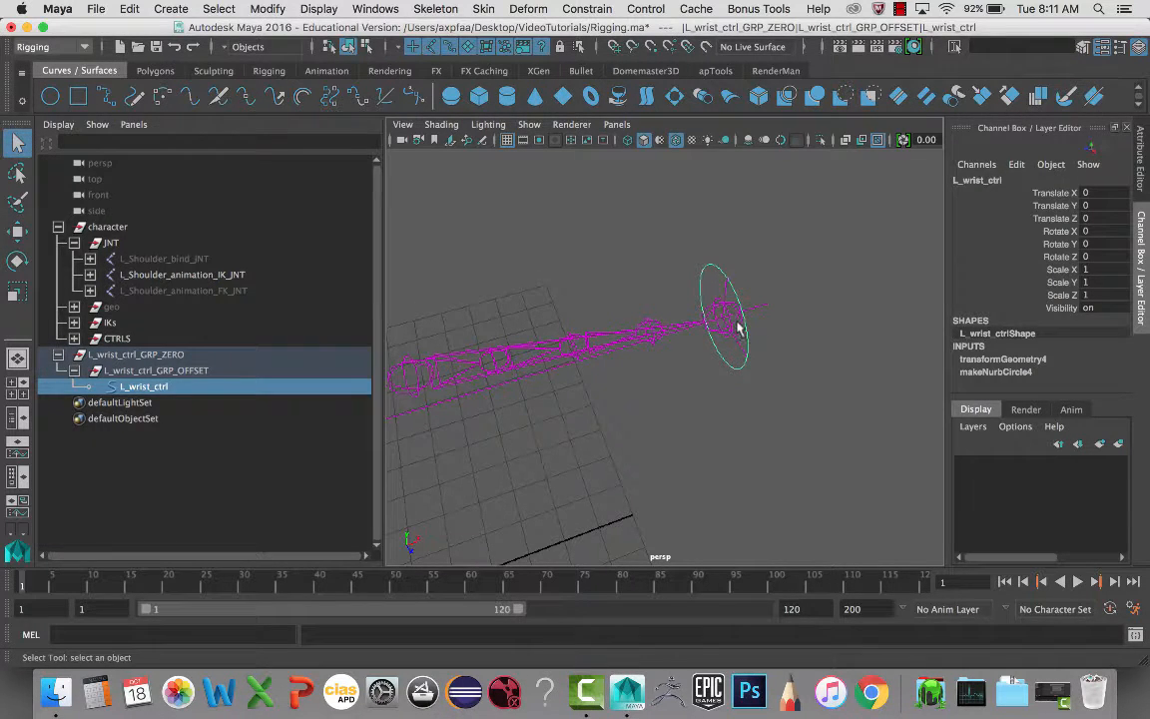
pyautogui.keyDown('shift'); pyautogui.click(729, 319); pyautogui.keyUp('shift')
# - Orient-constrain L_Wrist_animation_IK_JNT to the wrist control with Maintain offset on
pyautogui.click(587, 9)
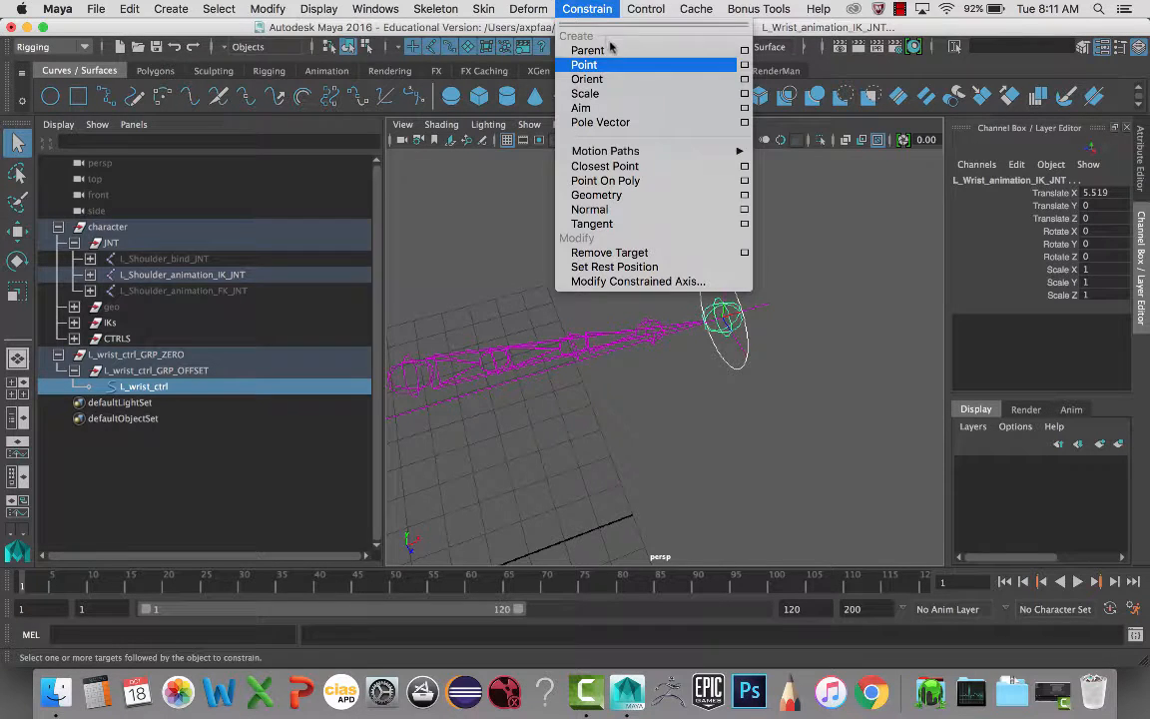
pyautogui.click(745, 80)
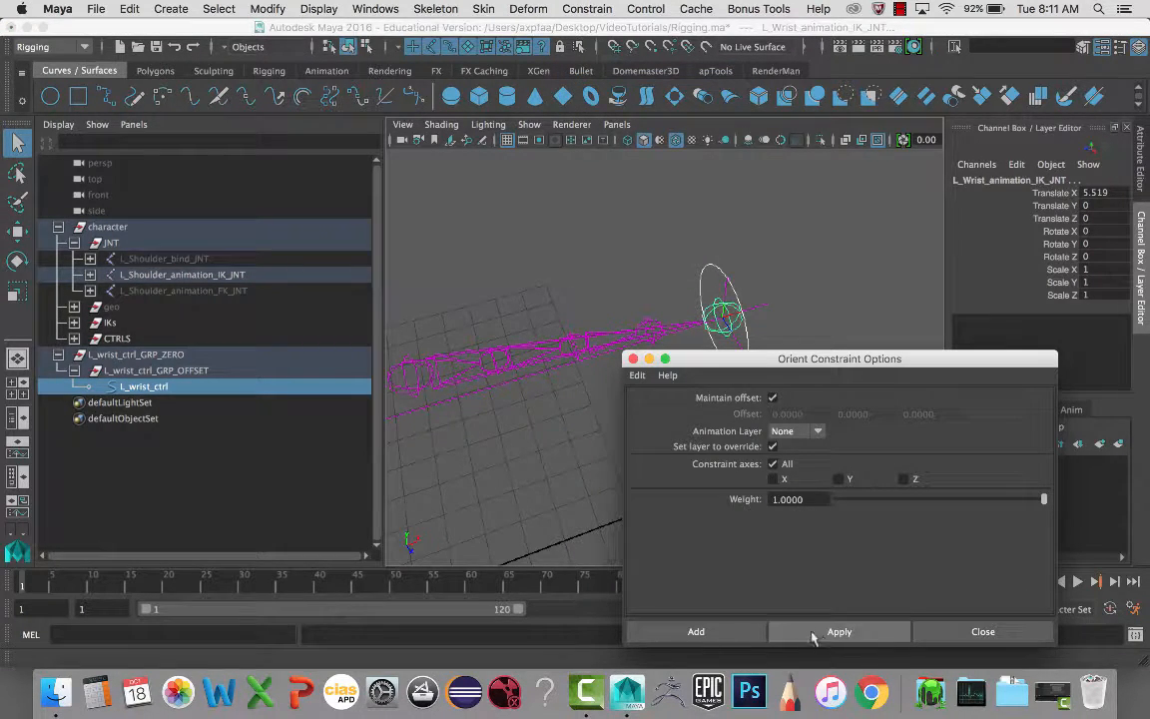
pyautogui.click(738, 632)
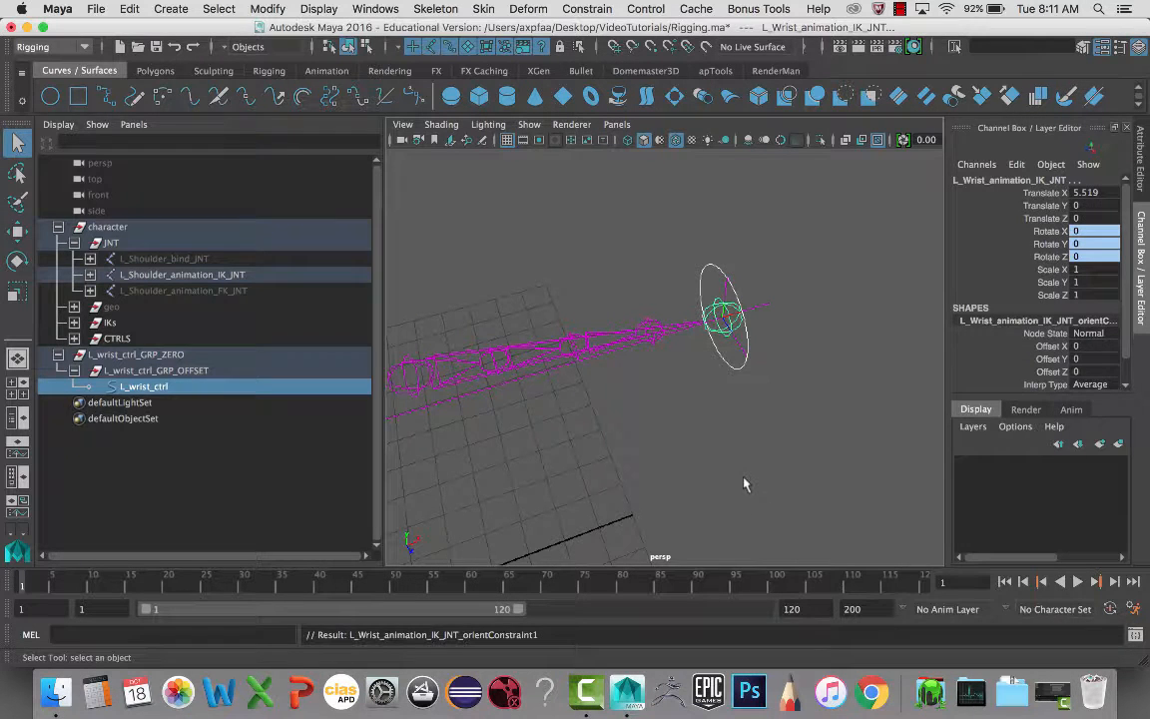
# - Test rotating and moving the wrist control, undoing each change
pyautogui.click(747, 336)
pyautogui.press('e')
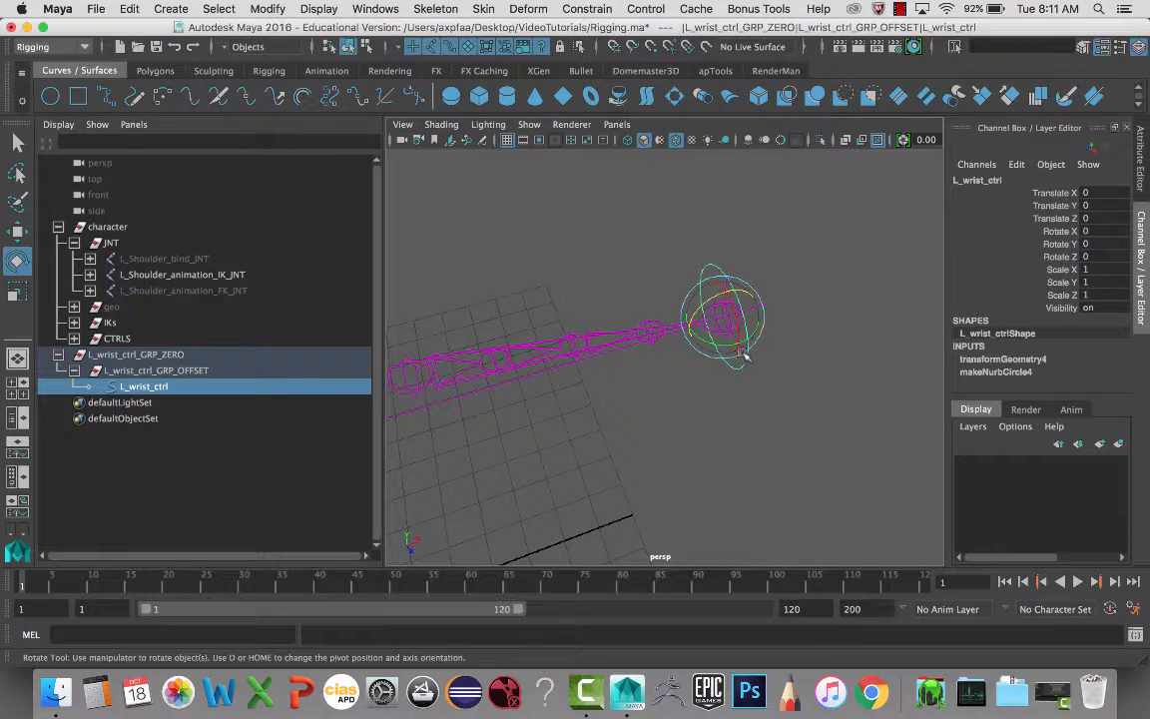
pyautogui.moveTo(739, 357); pyautogui.dragTo(721, 347)
pyautogui.press('z')
pyautogui.press('z')
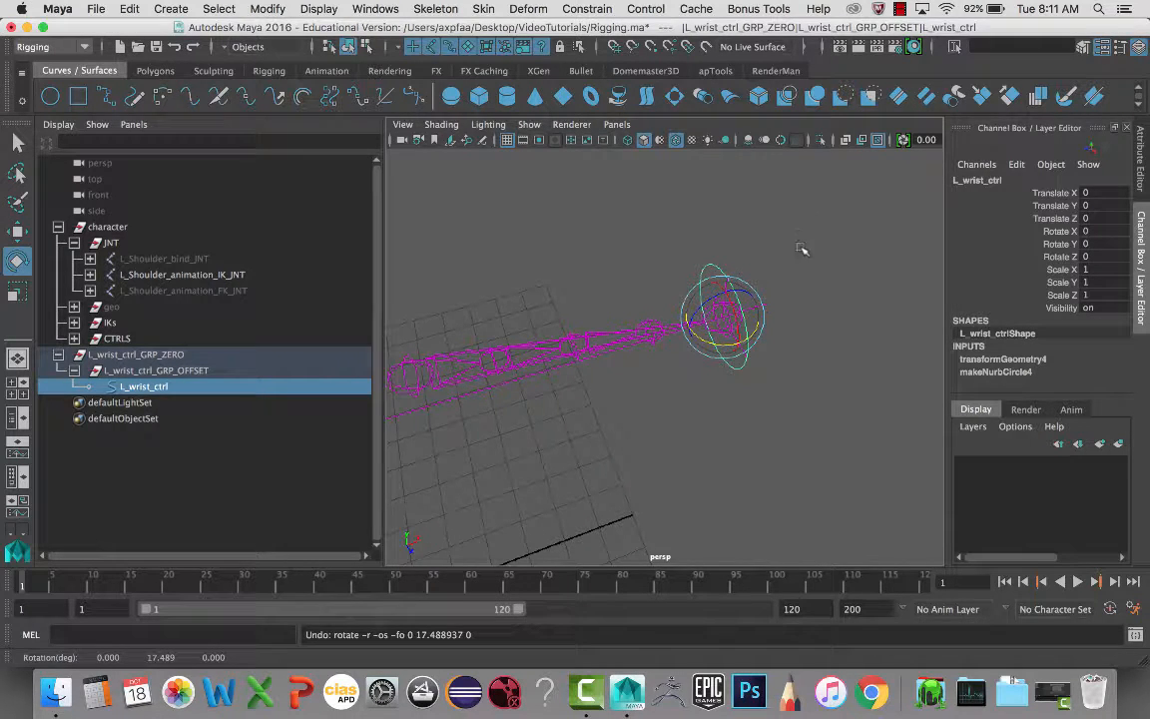
pyautogui.click(751, 292)
pyautogui.click(744, 297)
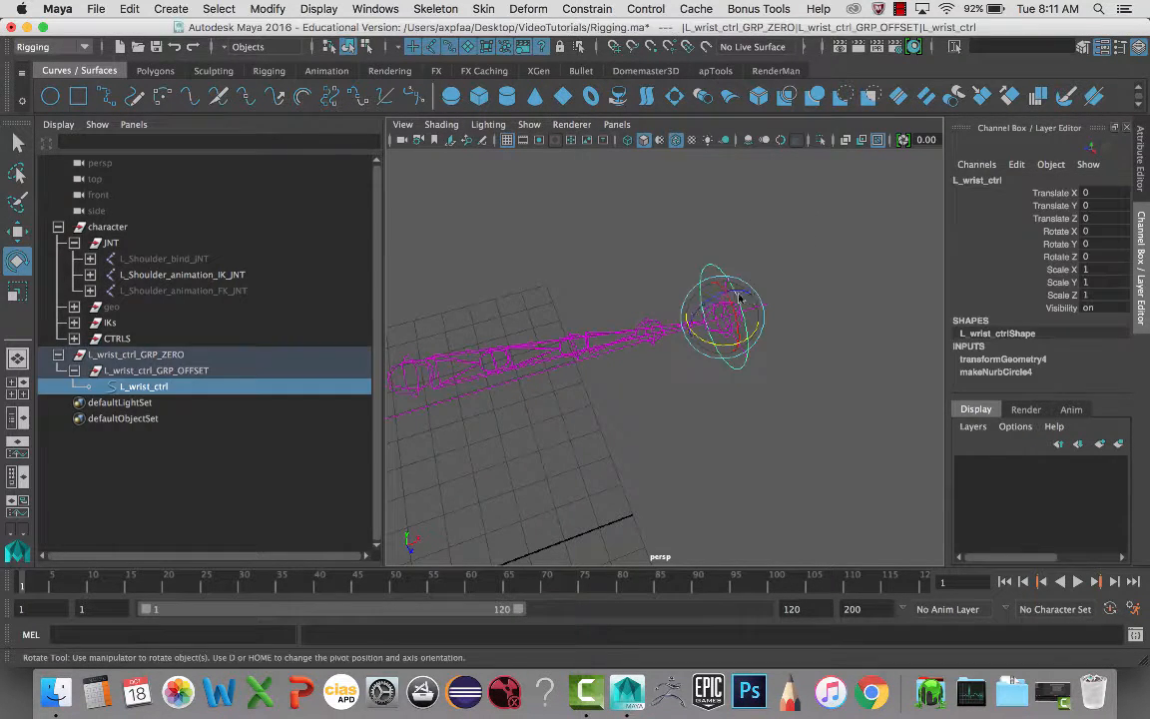
pyautogui.press('w')
pyautogui.moveTo(720, 318); pyautogui.dragTo(640, 327)
pyautogui.press('z')
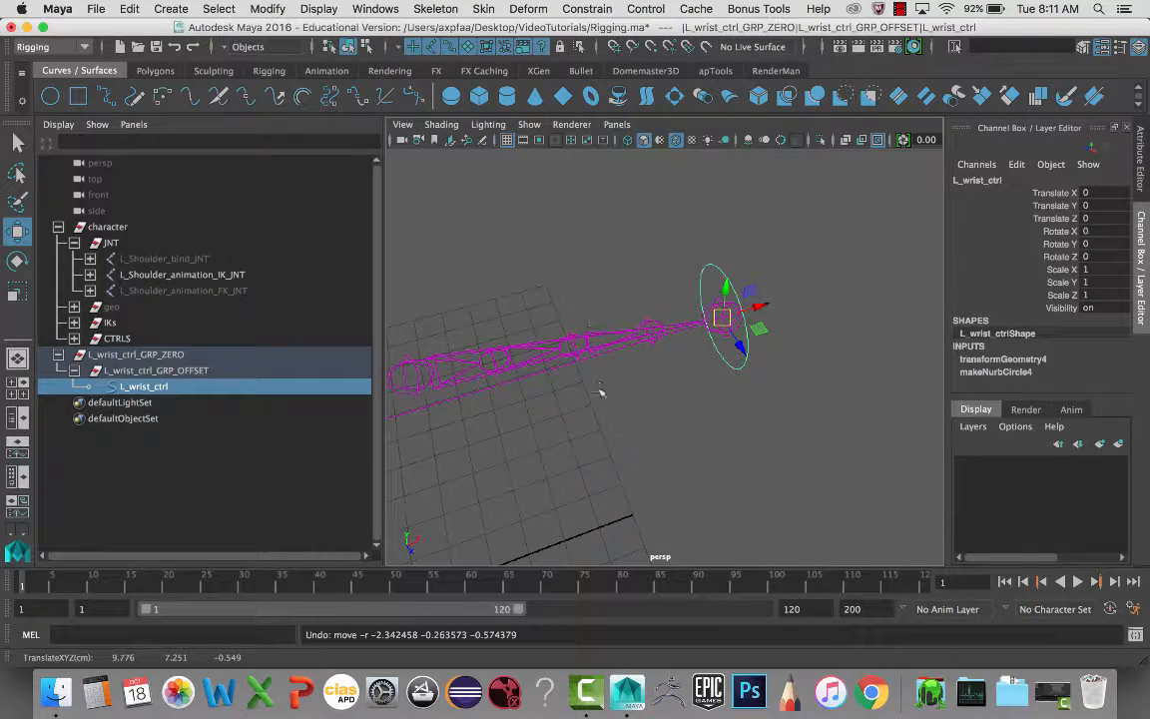
pyautogui.keyDown('alt'); pyautogui.moveTo(600, 392); pyautogui.dragTo(670, 348); pyautogui.keyUp('alt')
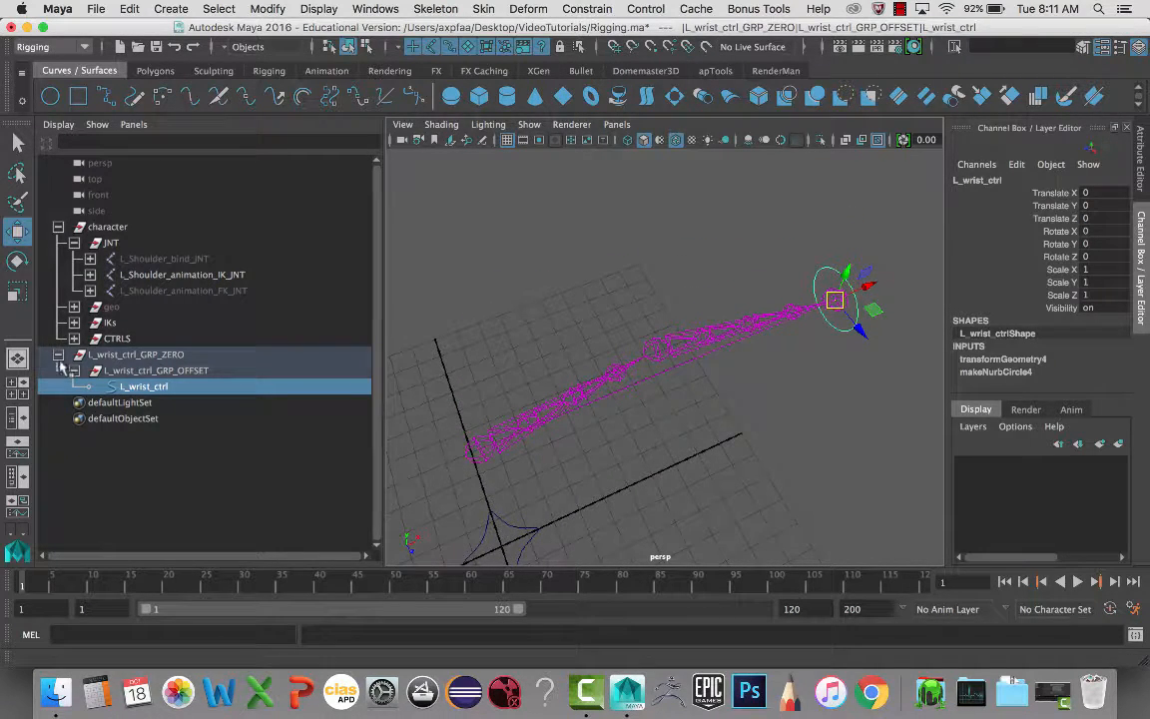
# - Collapse the Outliner groups and create a NURBS circle named L_elbow_ctrl
pyautogui.click(58, 355)
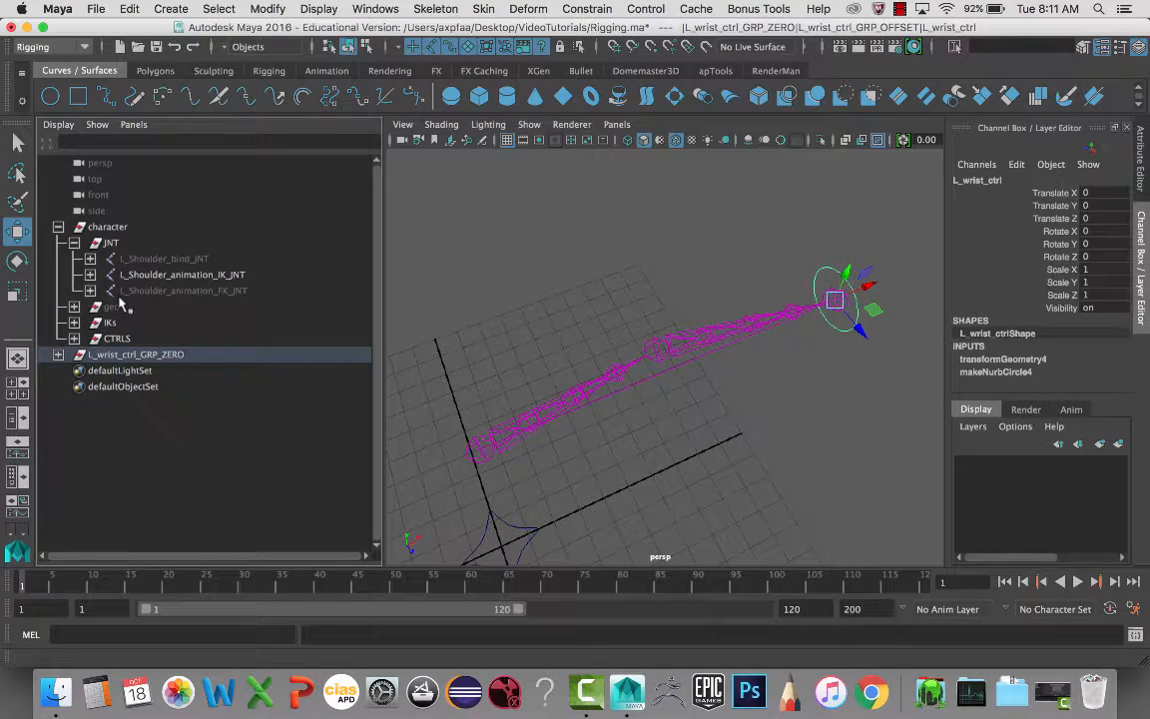
pyautogui.click(58, 227)
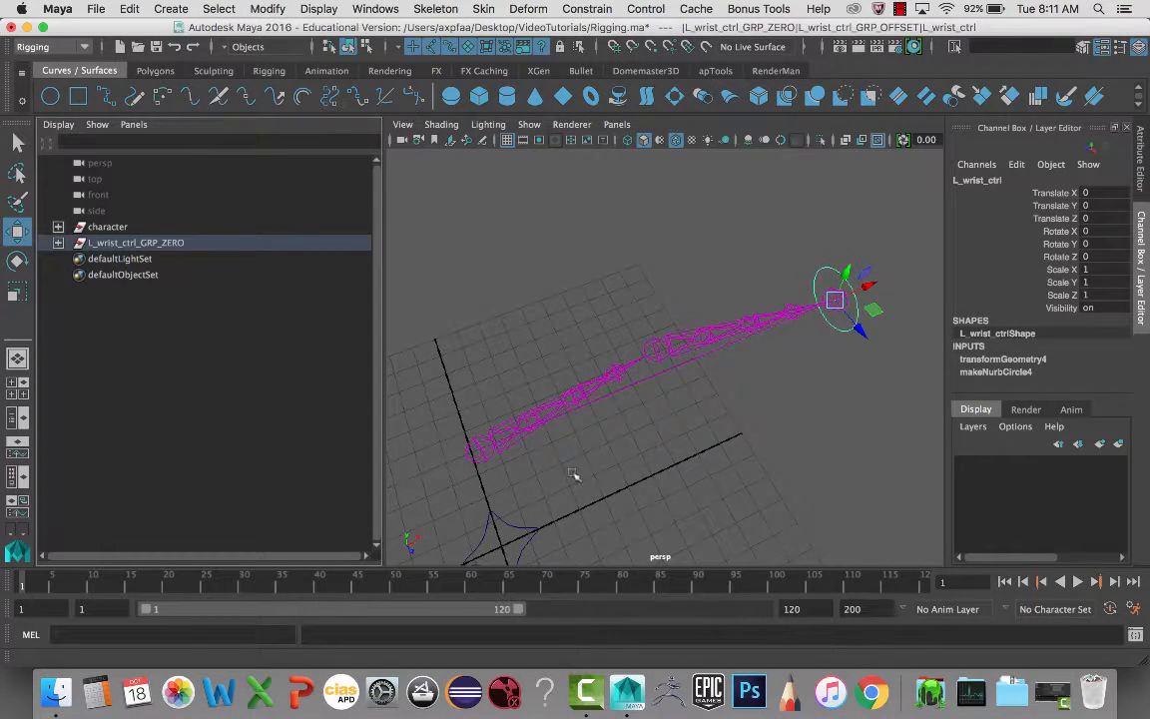
pyautogui.click(678, 469)
pyautogui.keyDown('alt'); pyautogui.moveTo(665, 464); pyautogui.dragTo(397, 431); pyautogui.keyUp('alt')
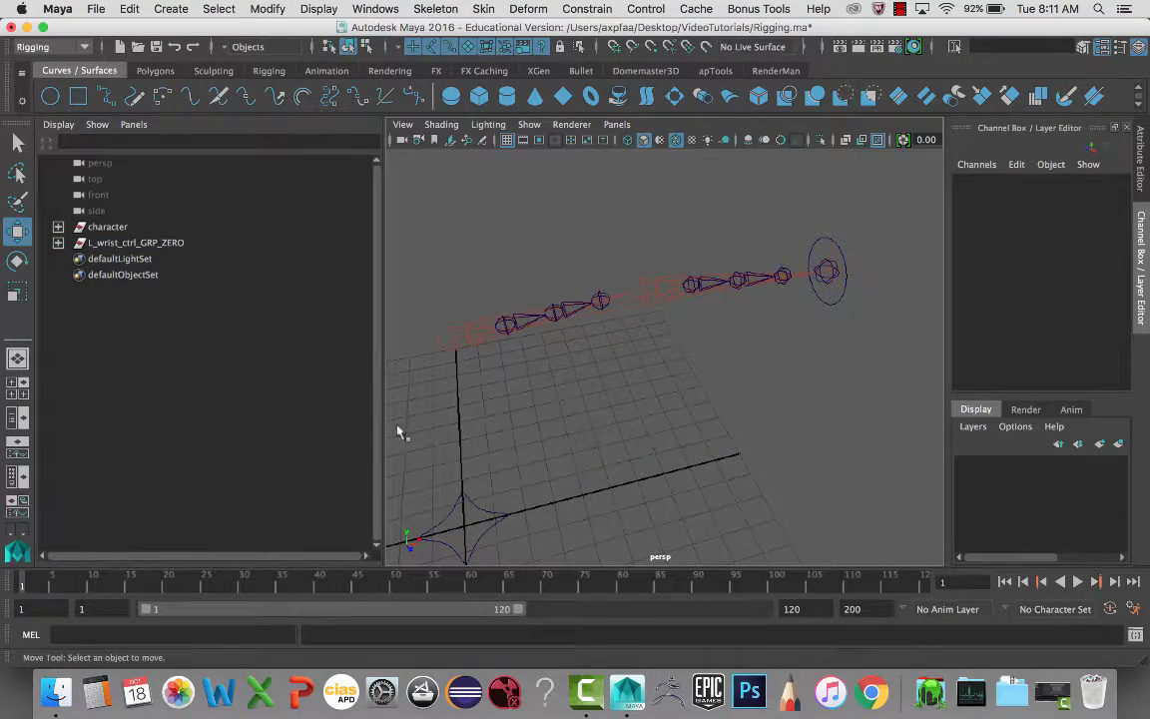
pyautogui.click(50, 96)
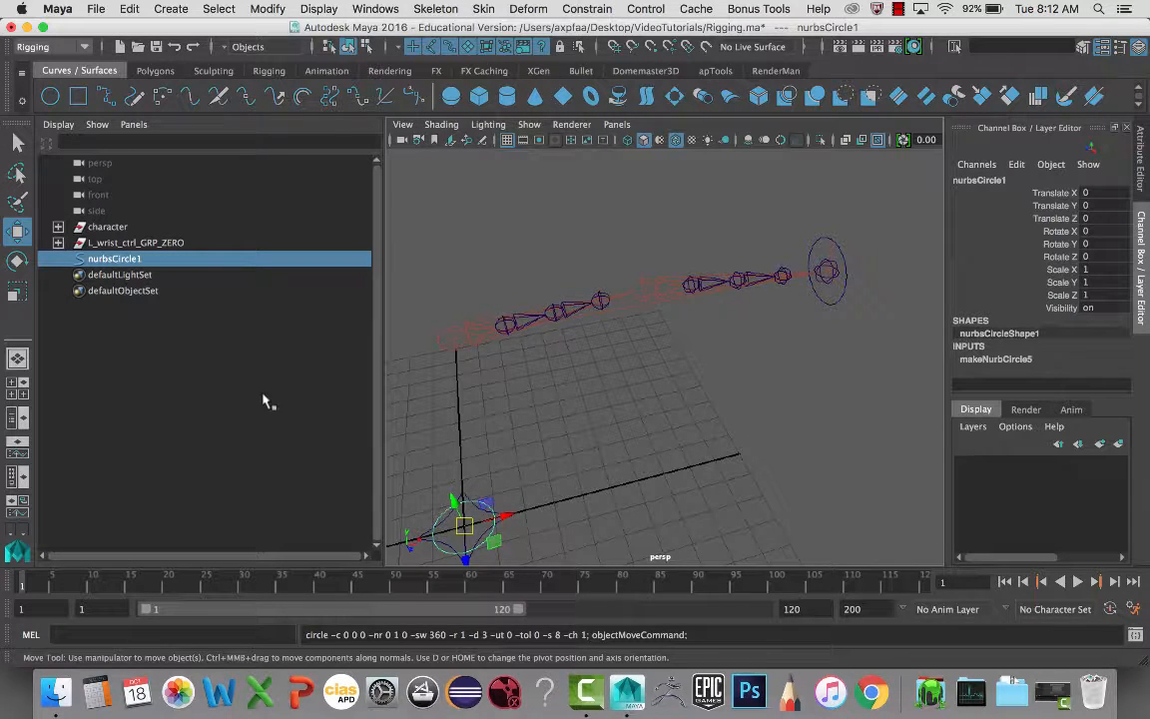
pyautogui.doubleClick(128, 261)
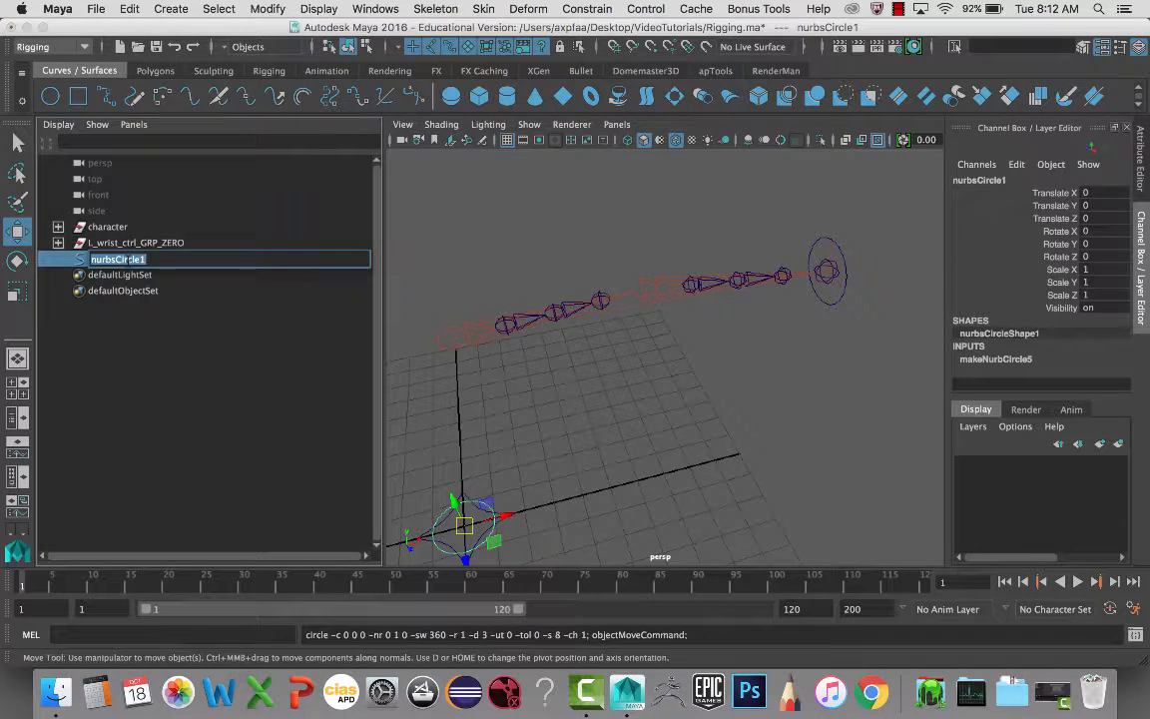
pyautogui.write('L_elbow_ctrl')
pyautogui.press('Return')
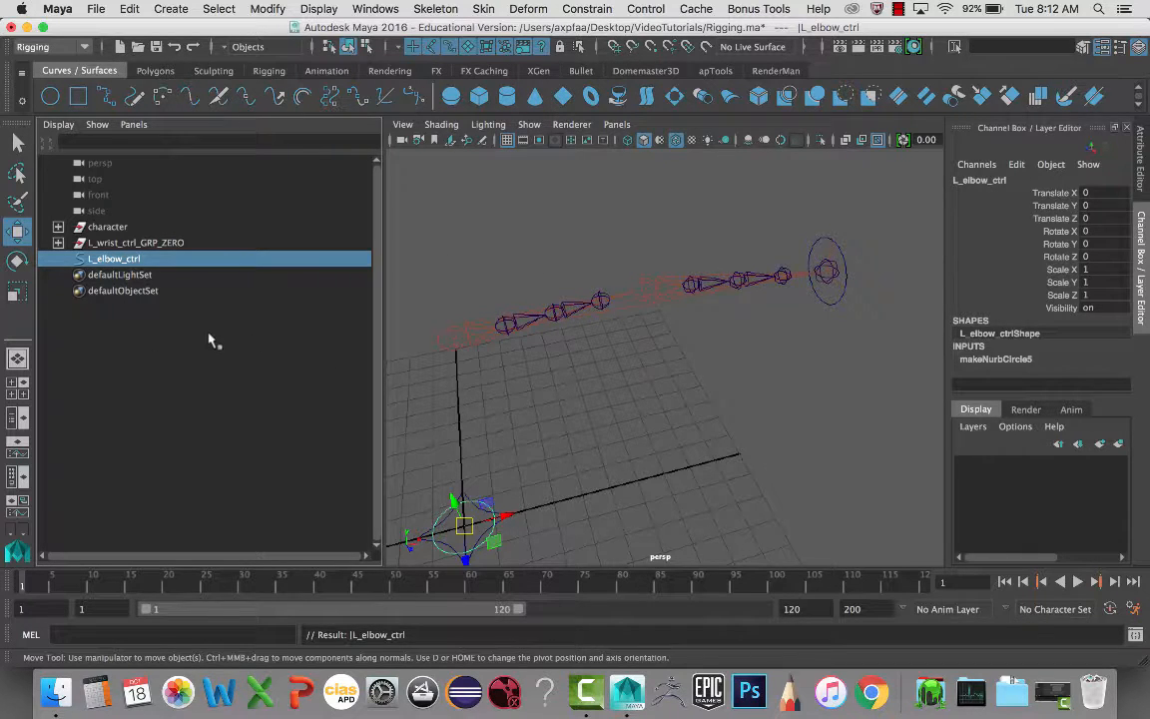
# - Create an empty group named after the elbow control, L_elbow_ctrl1
pyautogui.click(158, 350)
pyautogui.hotkey('ctrl', 'g')
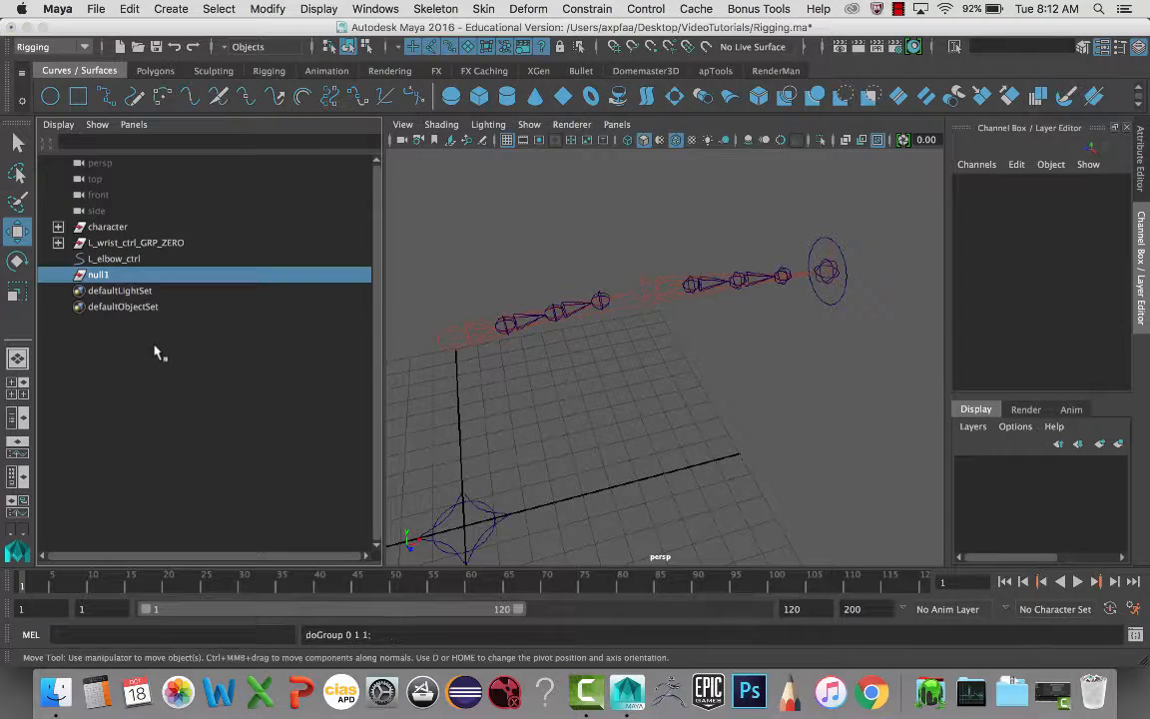
pyautogui.doubleClick(117, 259)
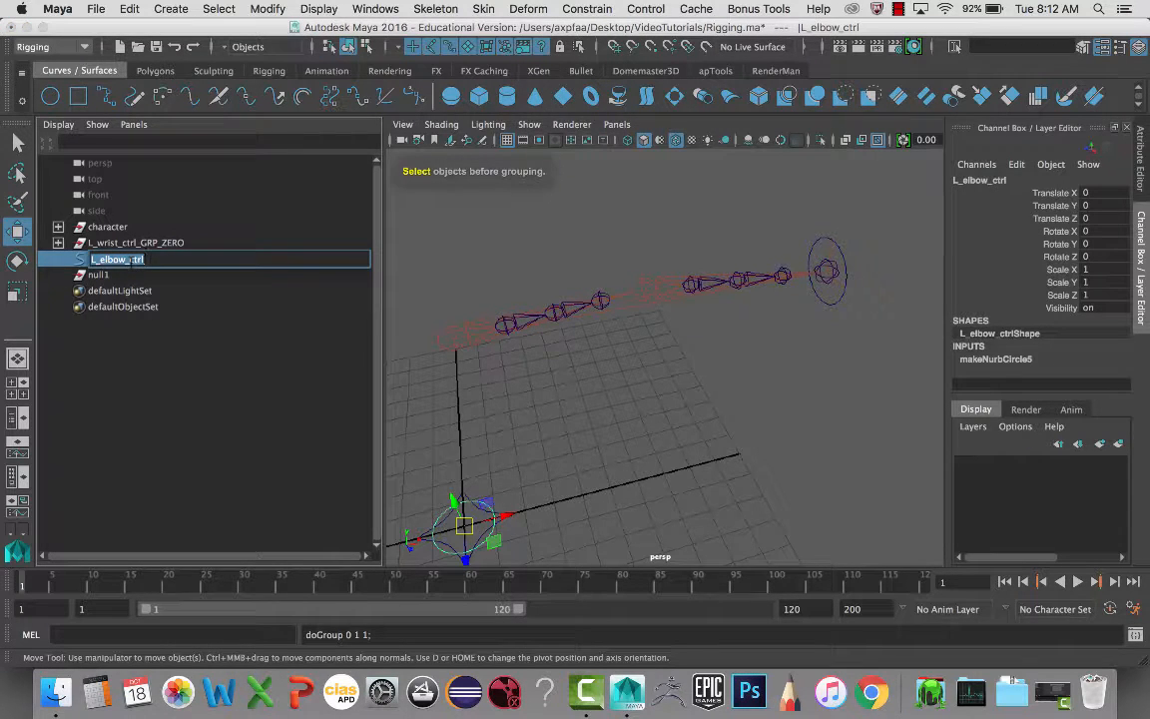
pyautogui.press('super+c')
pyautogui.doubleClick(105, 277)
pyautogui.press('super+v')
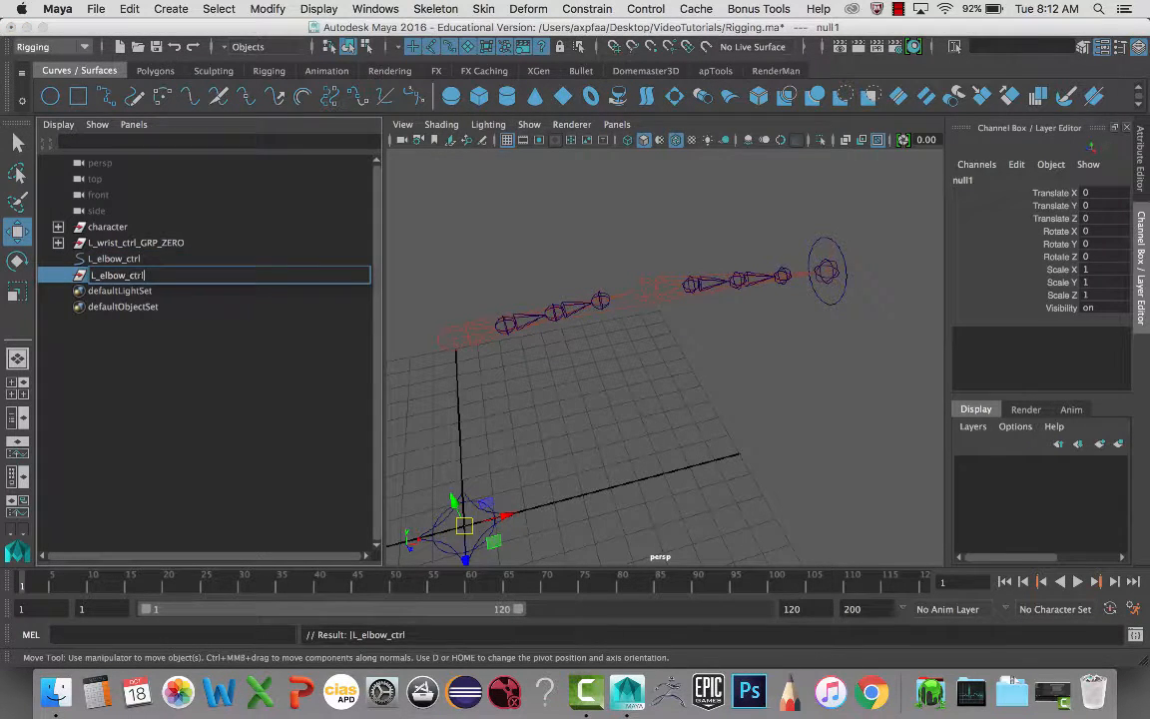
pyautogui.click(121, 259)
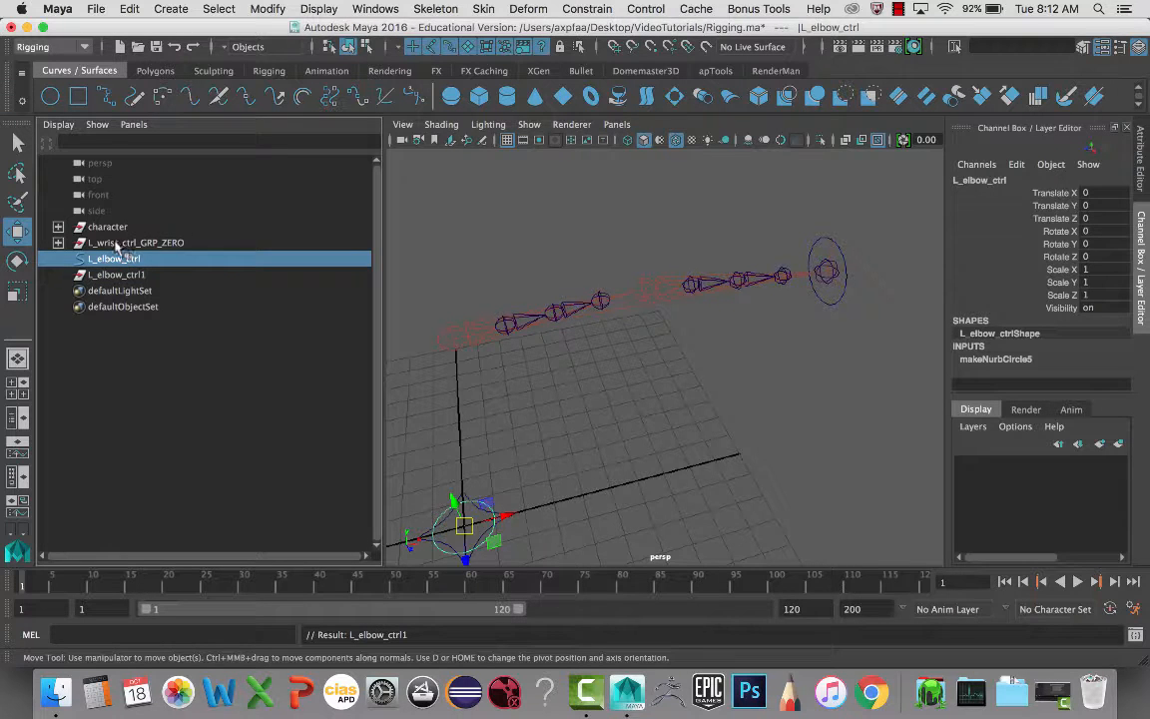
# - Rename the wrist's top group to L_wrist_IK_ctrl_GRP_ZERO by adding _IK
pyautogui.click(116, 244)
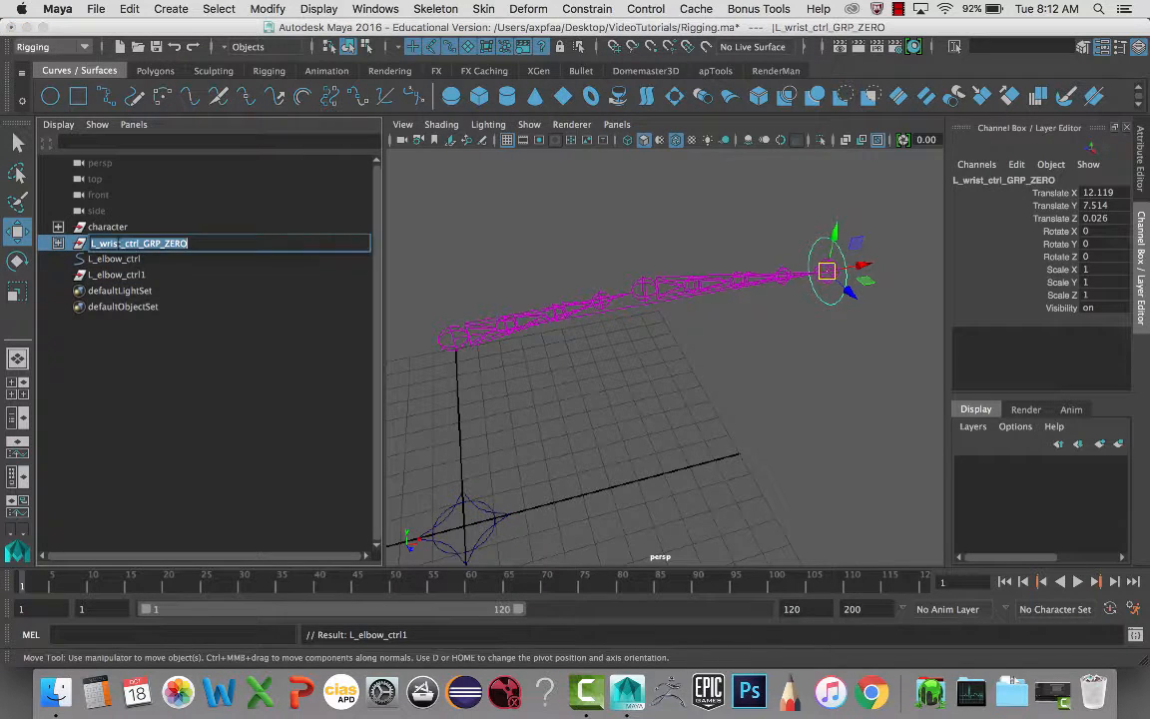
pyautogui.doubleClick(119, 245)
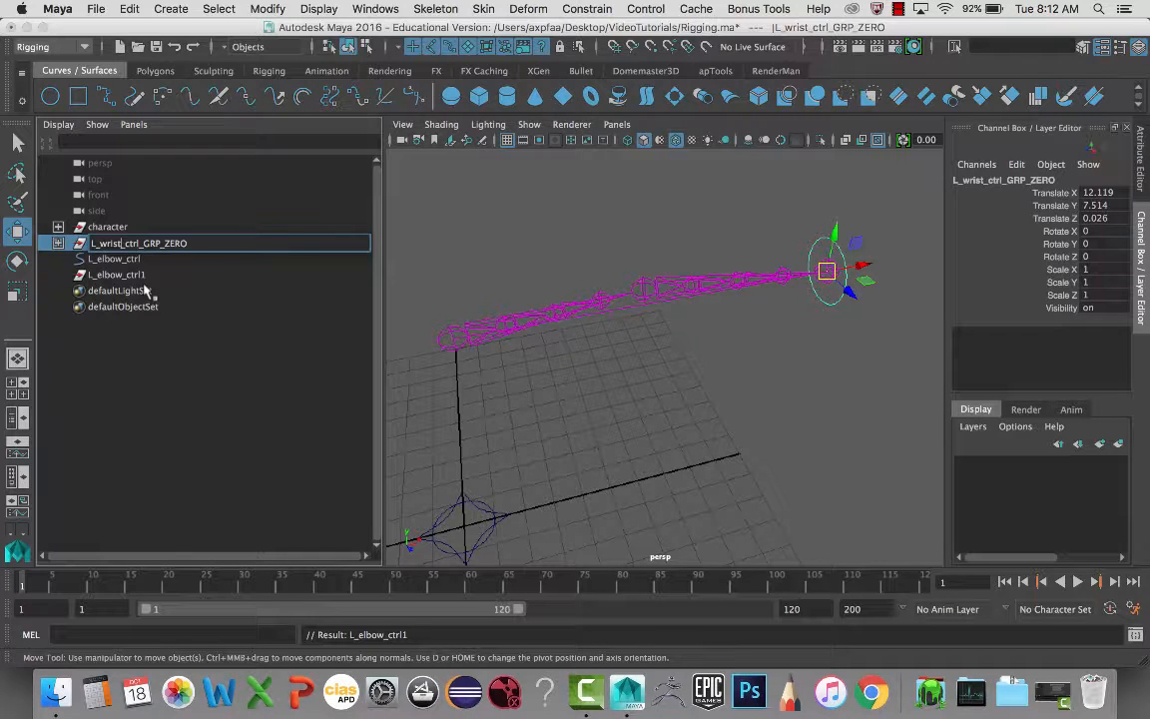
pyautogui.write('_IK')
# - Confirm L_wrist_IK_ctrl_GRP_ZERO, then rename its children L_wrist_ctrl_IK_GRP_OFFSET and L_wrist_IK_ctrl
pyautogui.press('Return')
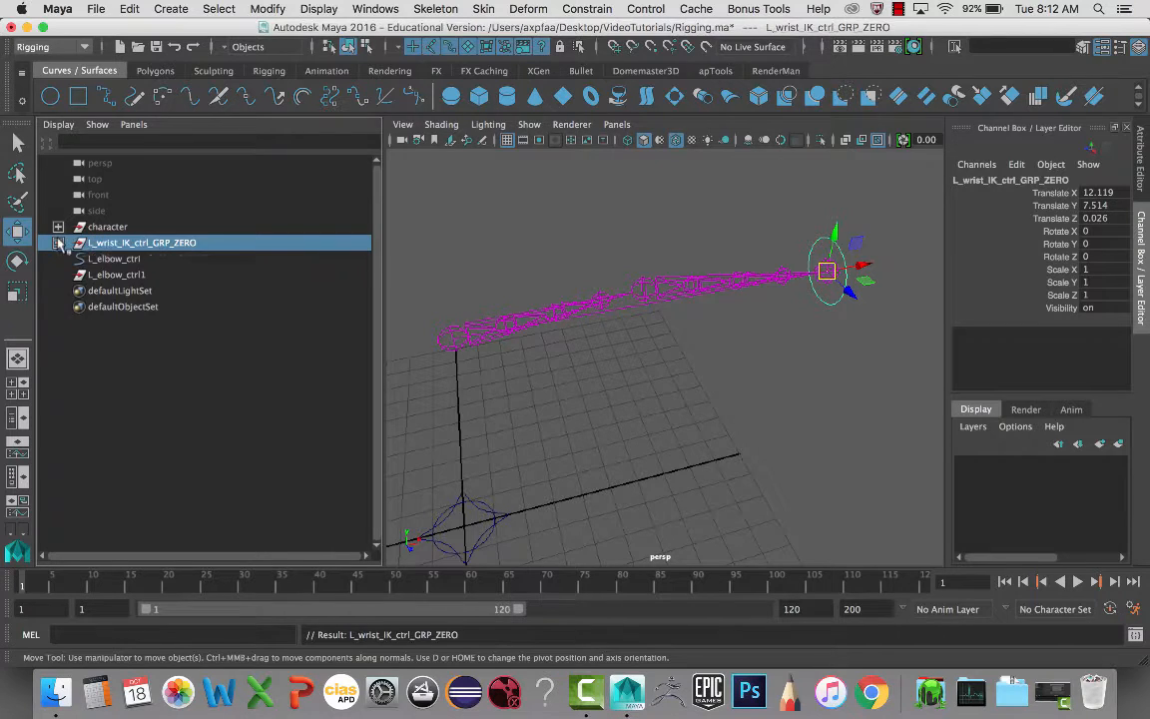
pyautogui.click(58, 242)
pyautogui.doubleClick(145, 259)
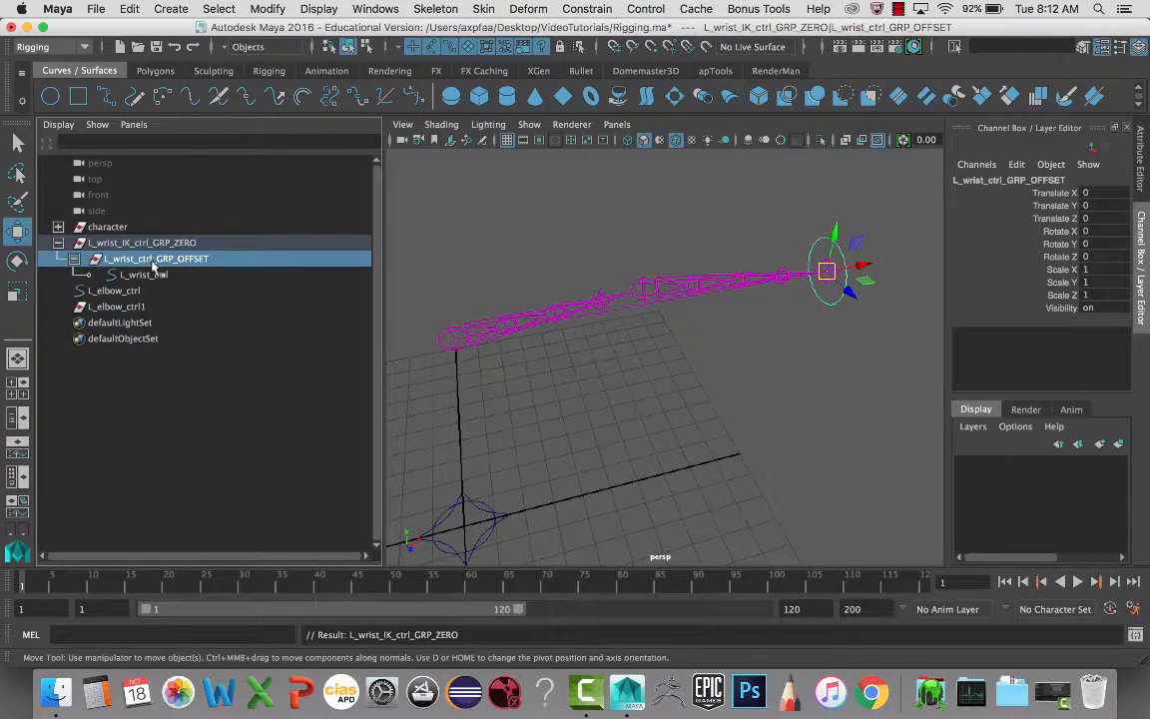
pyautogui.click(155, 258)
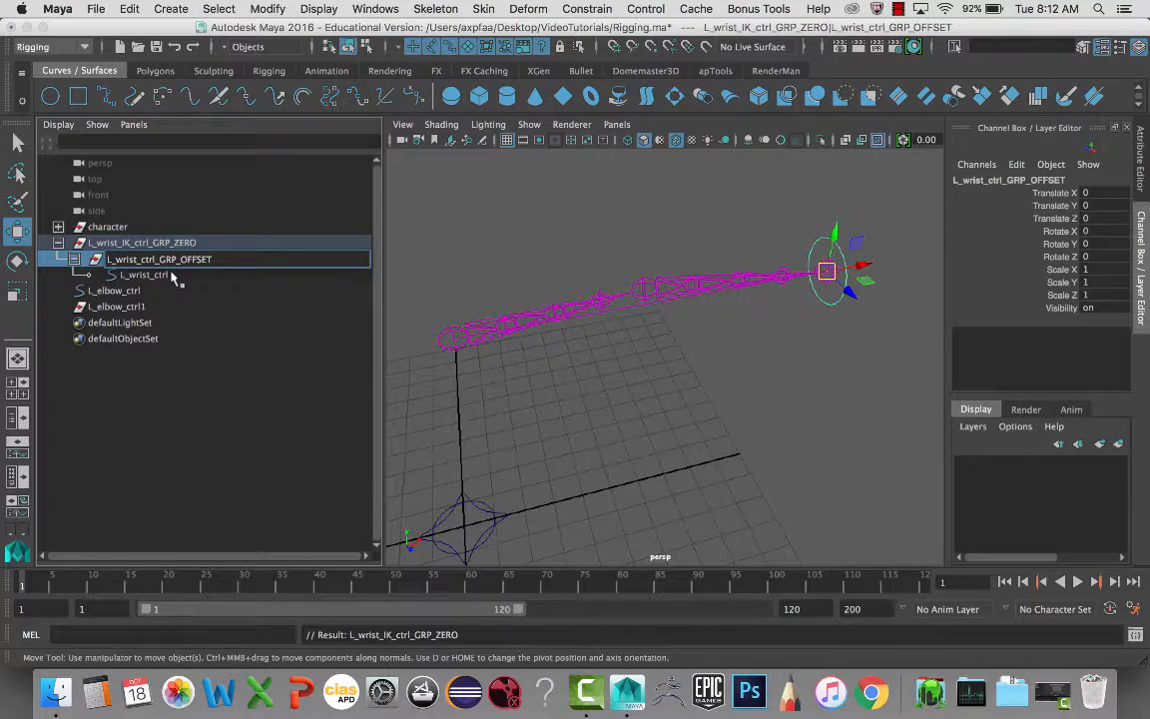
pyautogui.write('_IK')
pyautogui.click(147, 275)
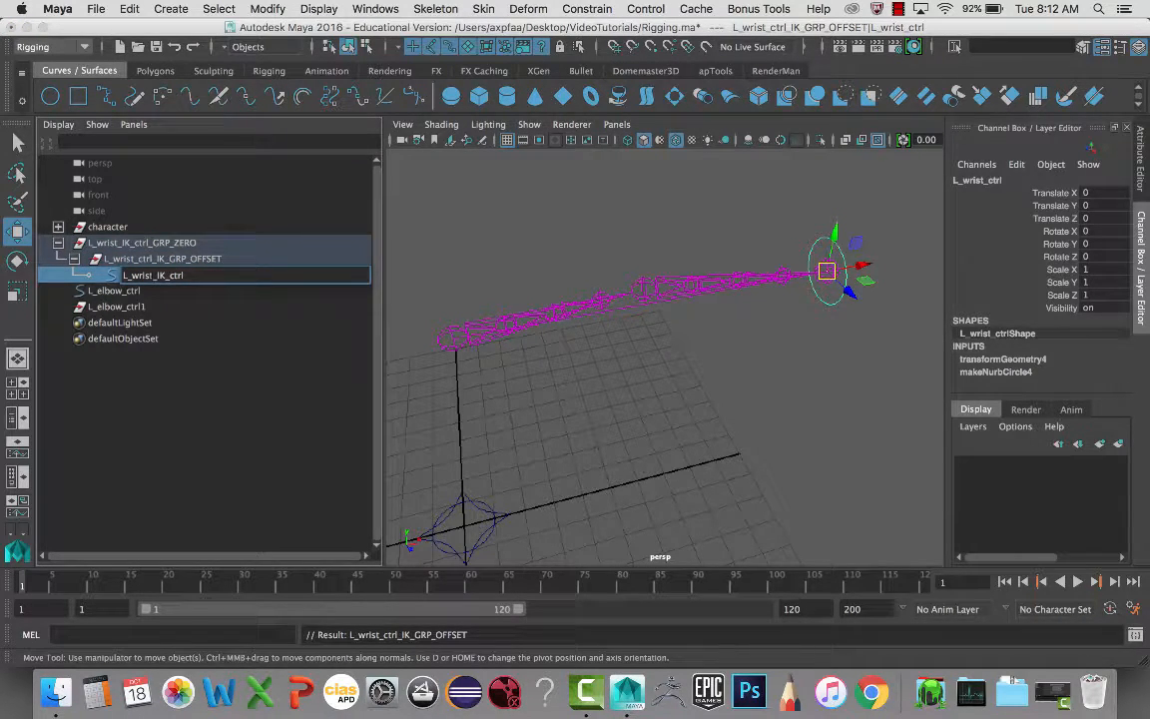
pyautogui.press('Return')
# - Rename the elbow curve to L_elbow_IK_ctrl and its empty group to L_elbow_IK_ctrl_GRP_ZERO
pyautogui.doubleClick(116, 291)
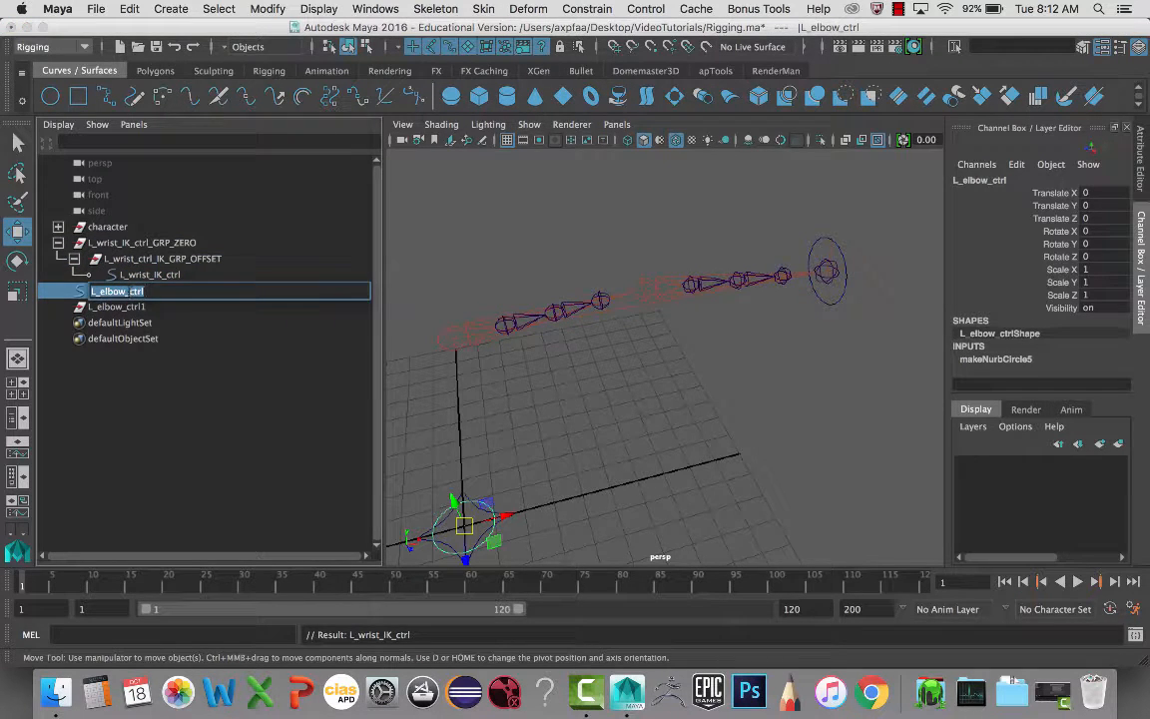
pyautogui.click(125, 292)
pyautogui.write('_IK_')
pyautogui.press('Return')
pyautogui.doubleClick(119, 306)
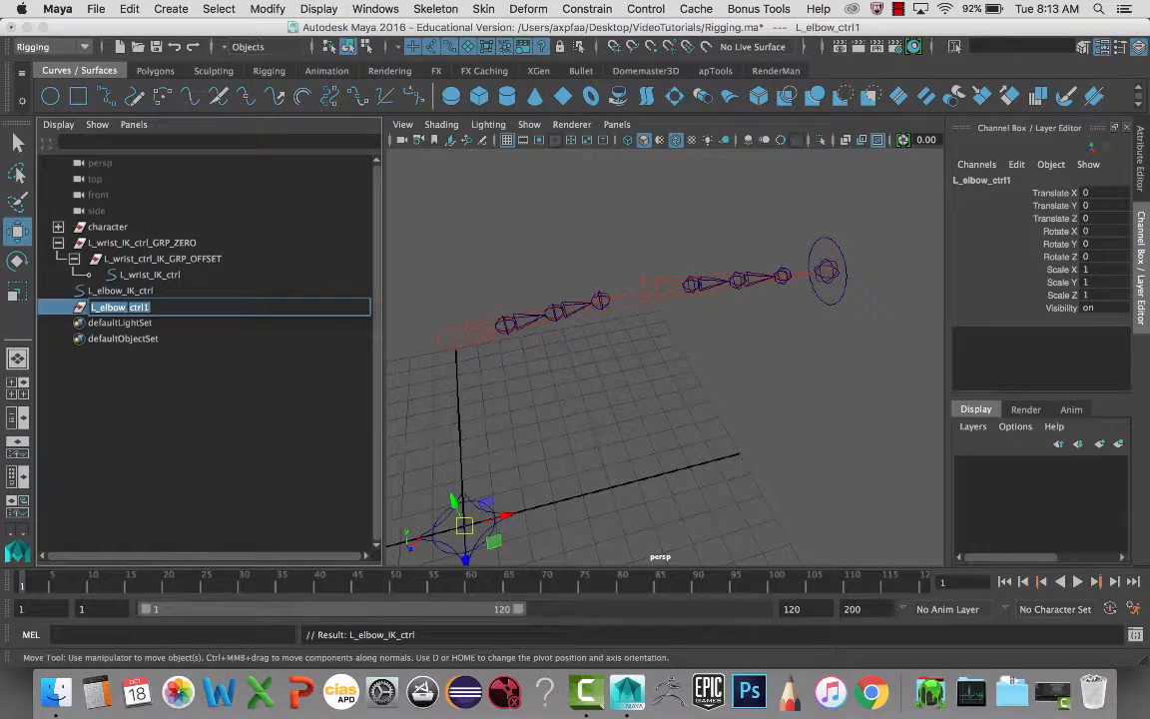
pyautogui.click(126, 307)
pyautogui.write('IK_')
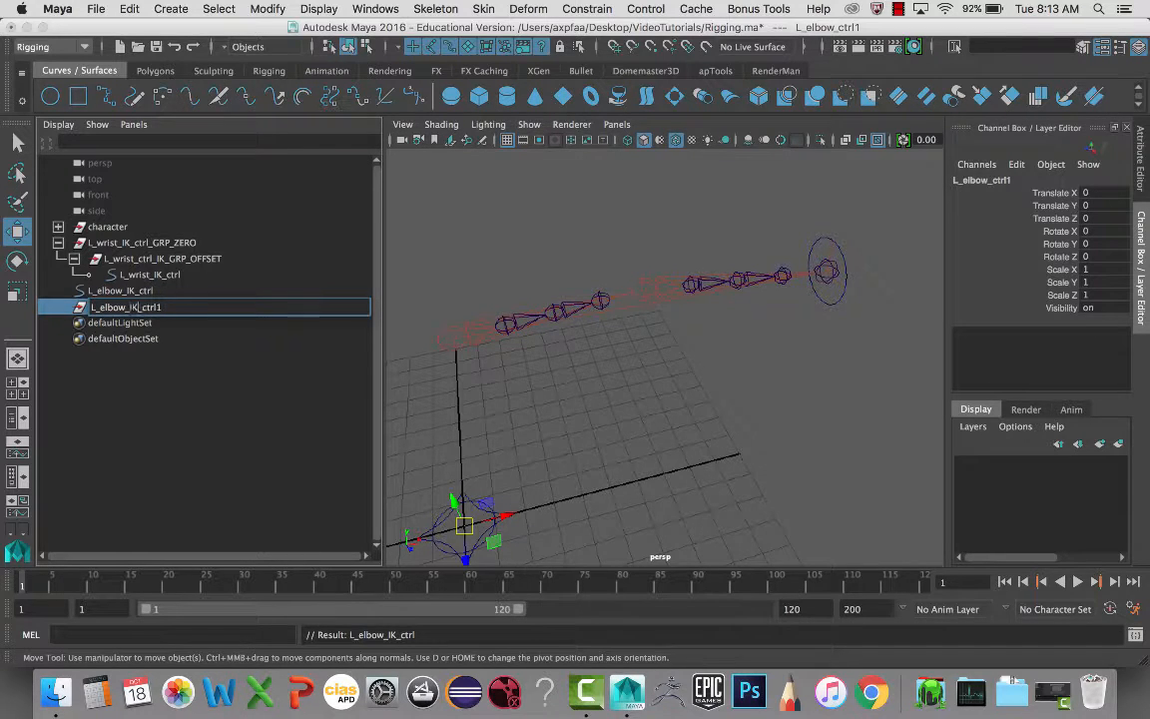
pyautogui.press('Return')
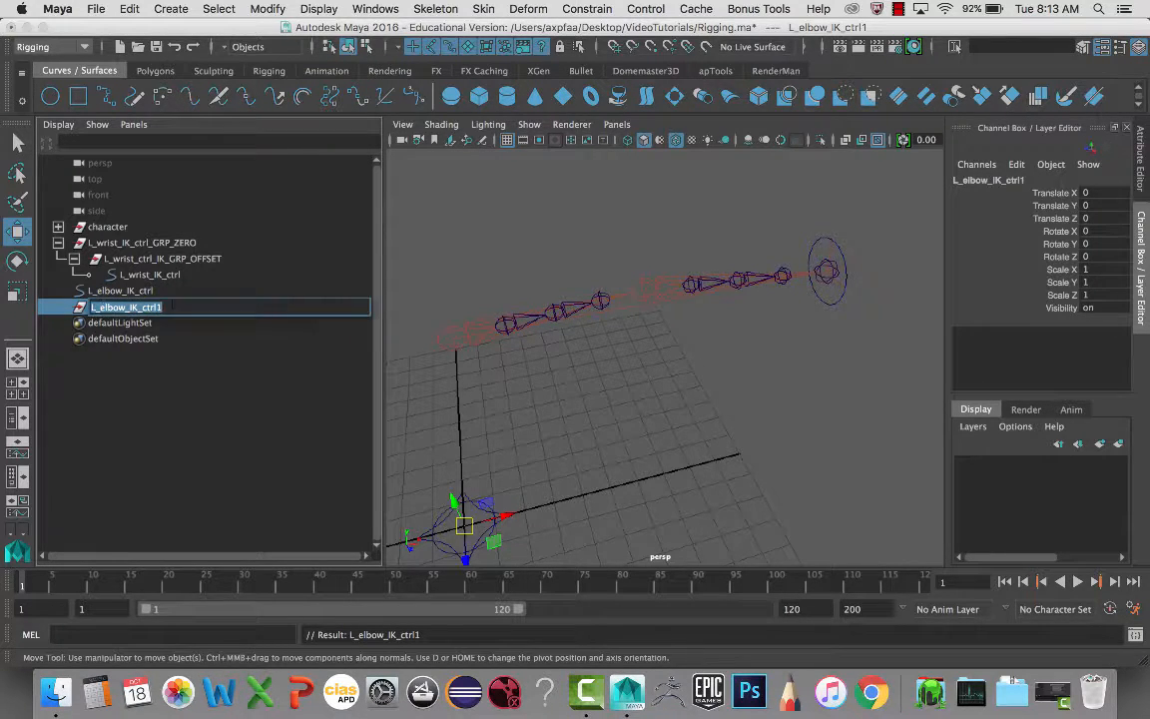
pyautogui.doubleClick(167, 308)
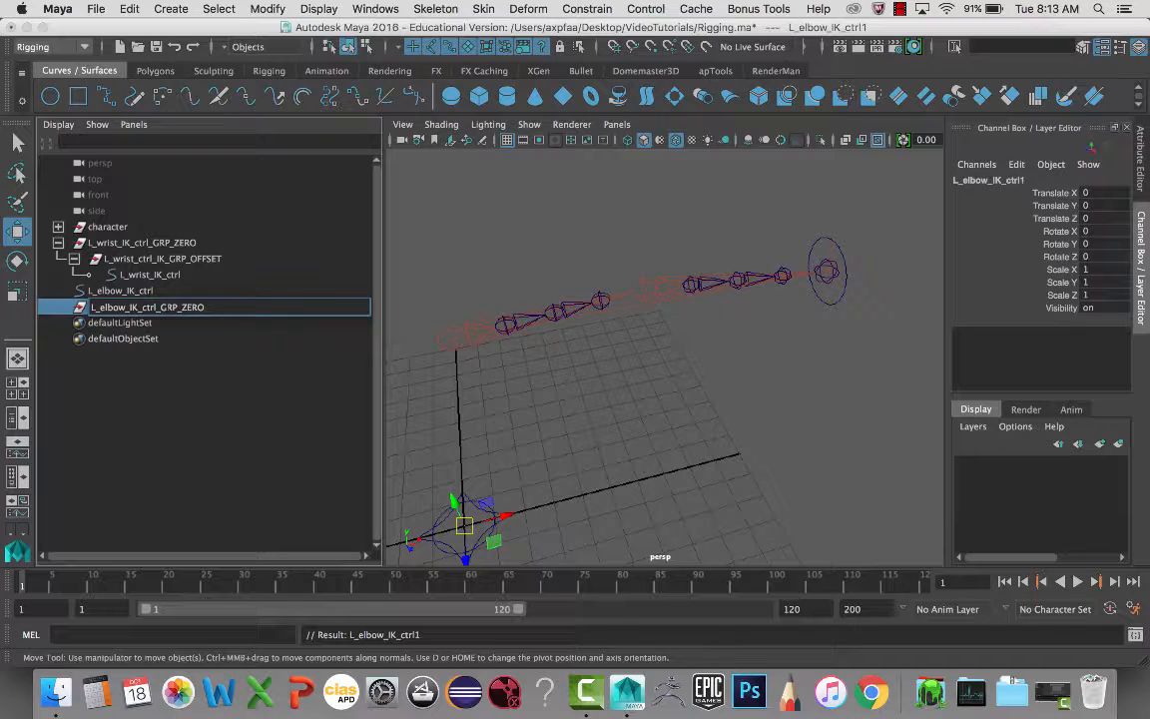
pyautogui.press('Return')
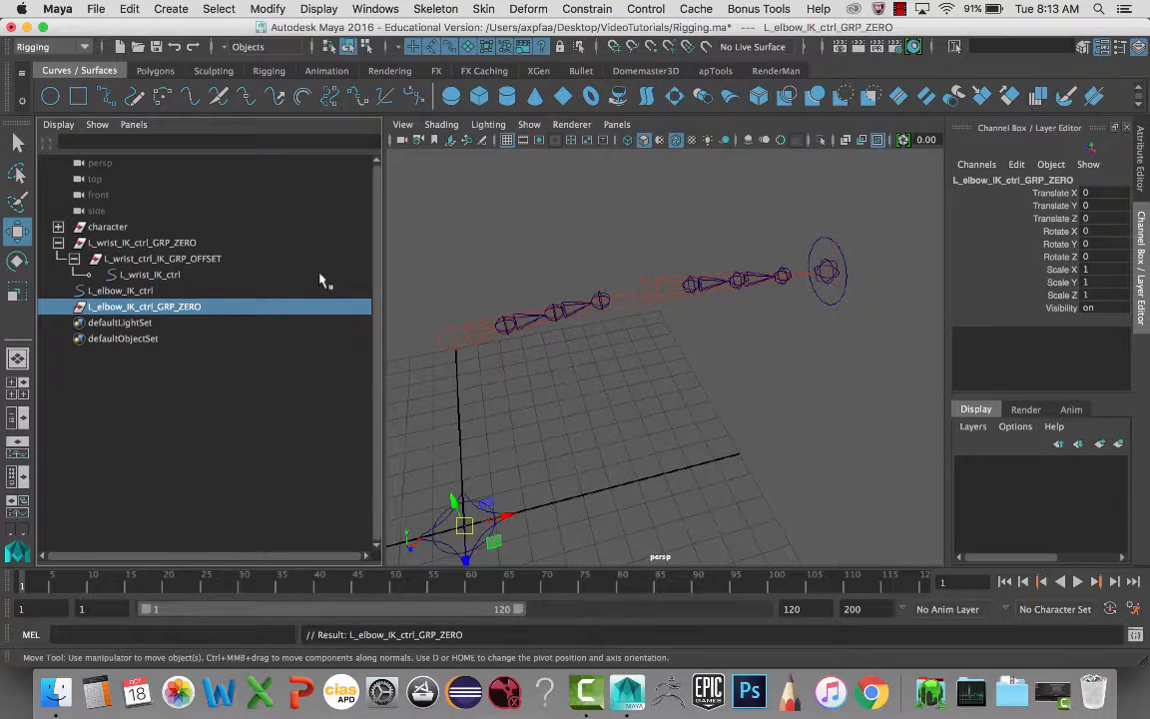
pyautogui.keyDown('alt'); pyautogui.moveTo(444, 310); pyautogui.dragTo(588, 341); pyautogui.keyUp('alt')
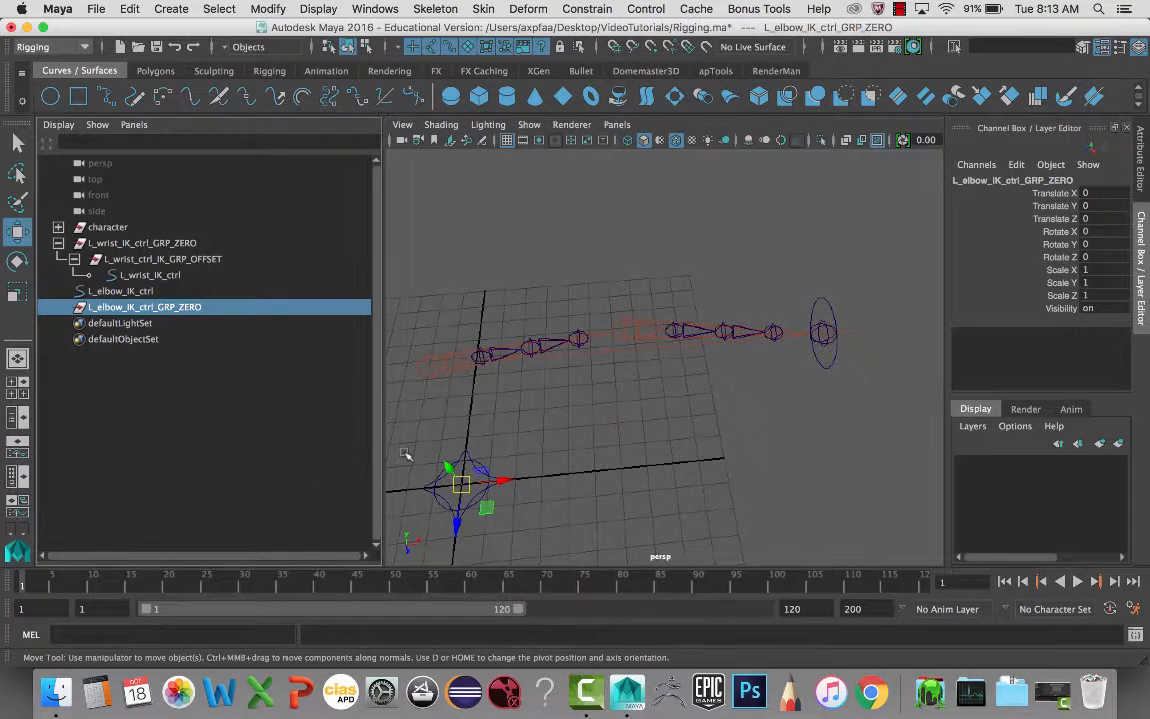
pyautogui.moveTo(405, 462)
pyautogui.keyDown('alt'); pyautogui.mouseDown()
pyautogui.moveTo(452, 428)
pyautogui.moveTo(404, 439)
pyautogui.mouseUp(); pyautogui.keyUp('alt')
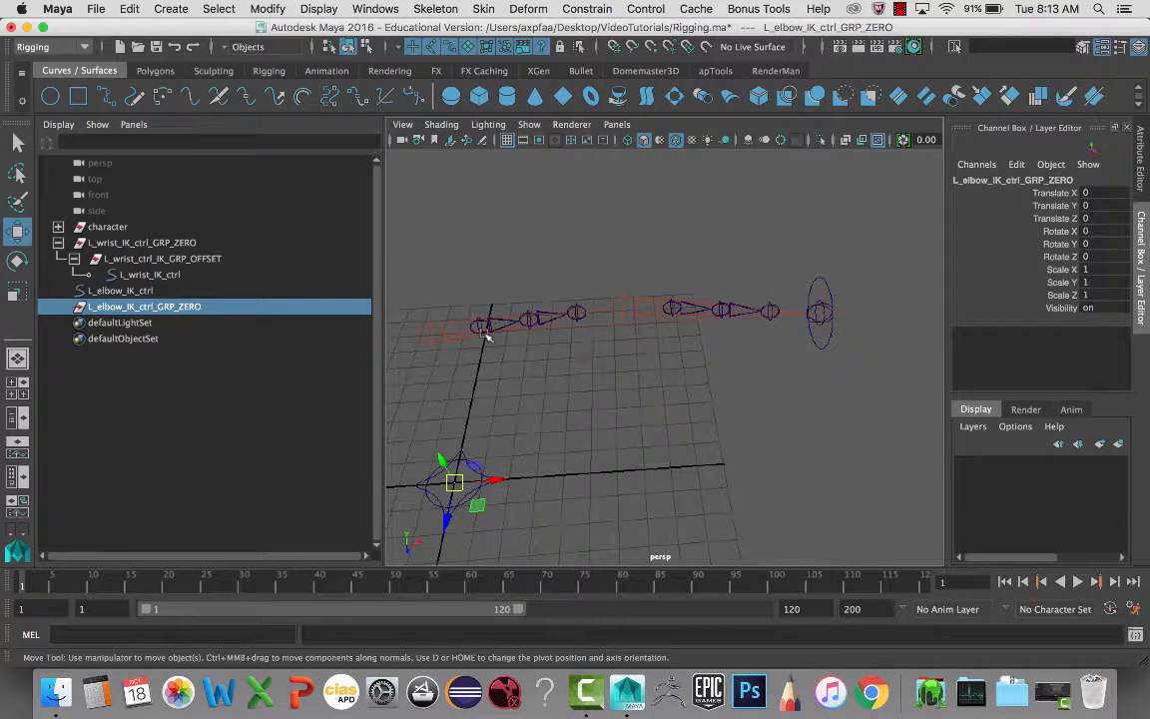
pyautogui.click(529, 9)
pyautogui.moveTo(587, 9)
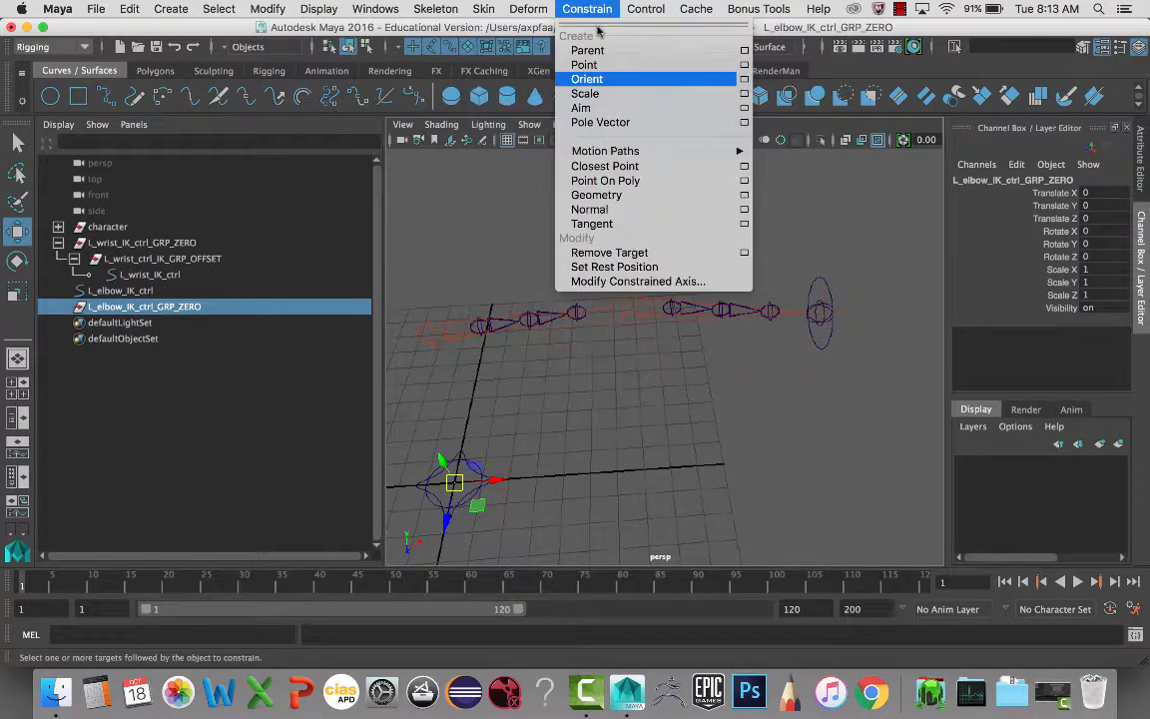
pyautogui.click(744, 122)
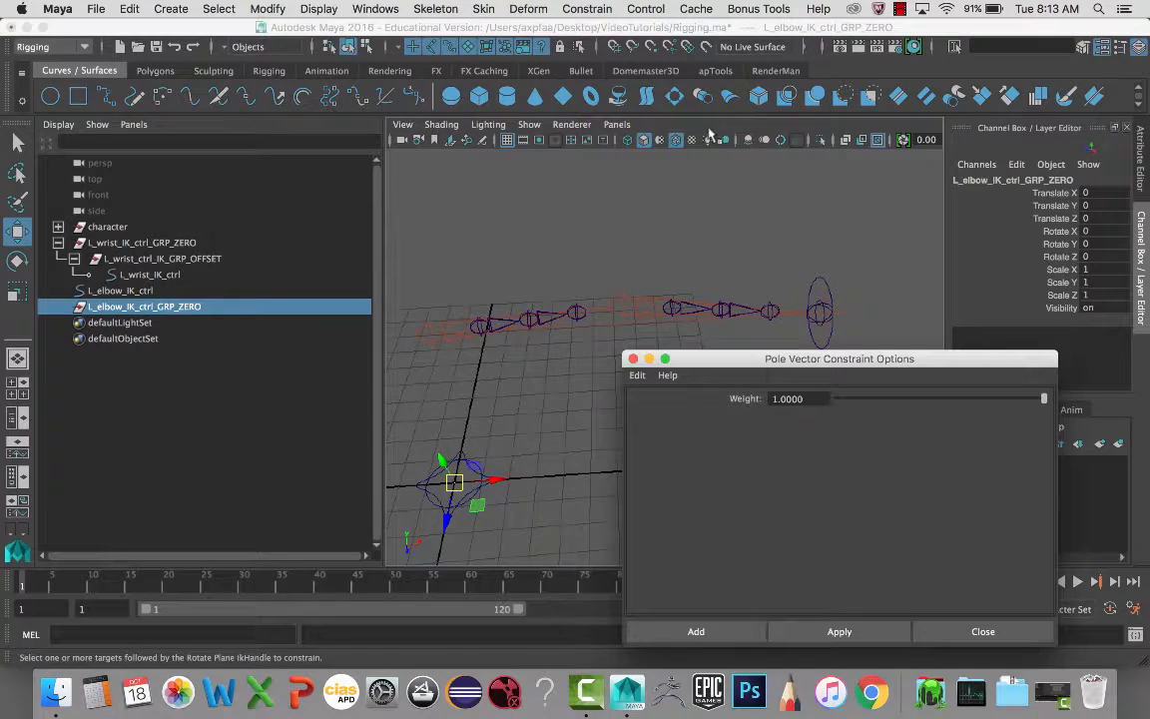
pyautogui.click(633, 358)
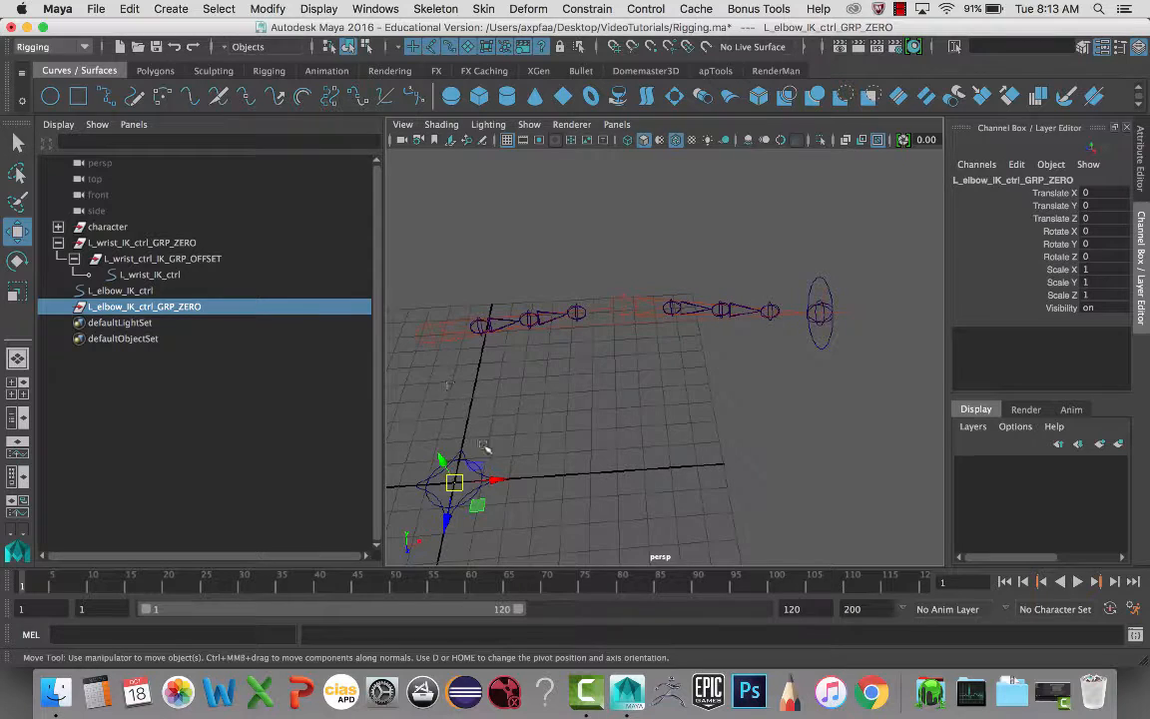
pyautogui.press('q')
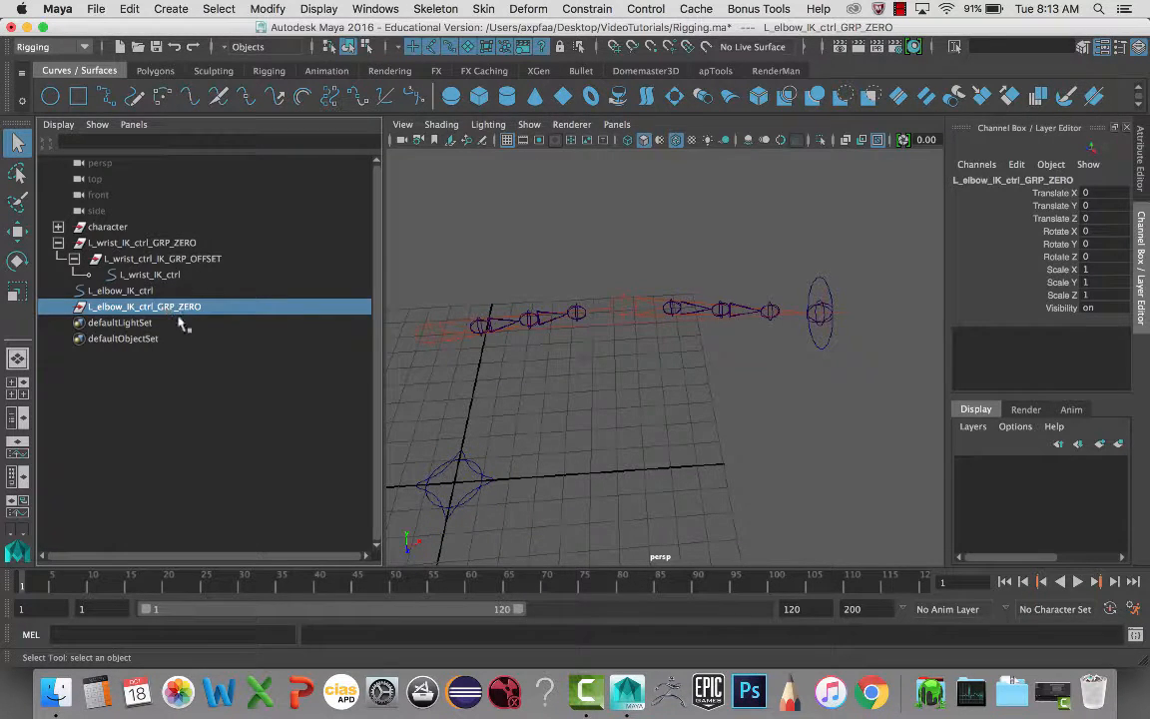
# - Parent-constrain L_elbow_IK_ctrl_GRP_ZERO to the shoulder, elbow and wrist joints to average its position
pyautogui.click(423, 338)
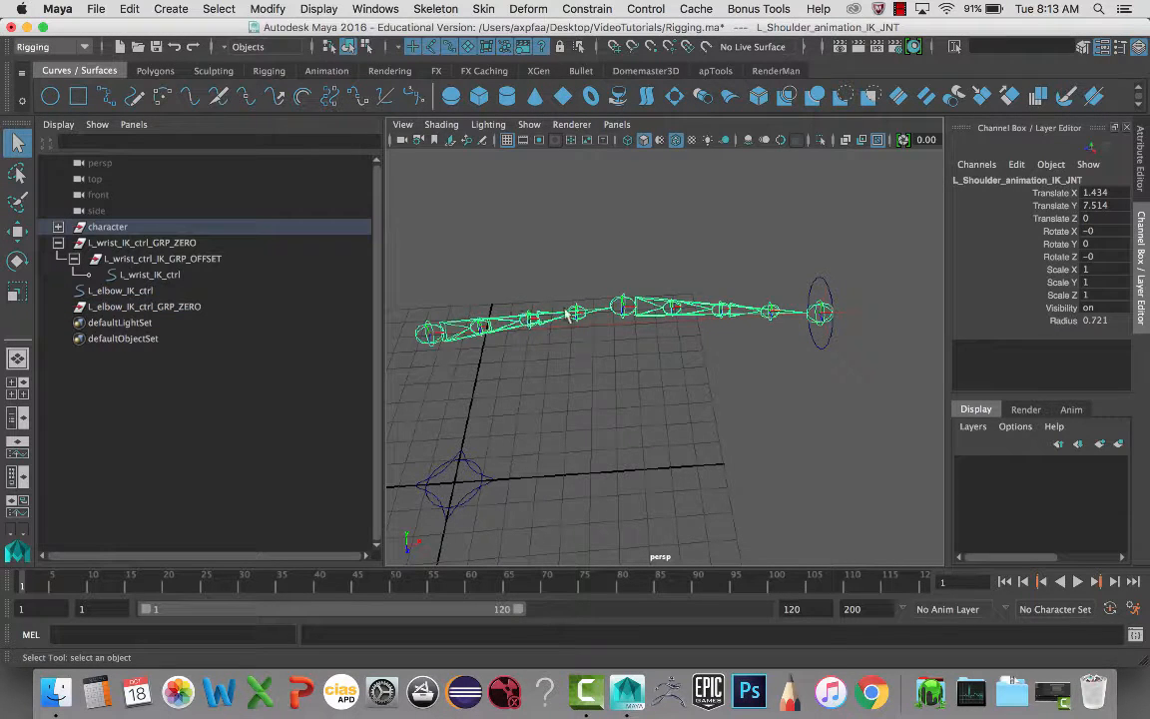
pyautogui.click(623, 306)
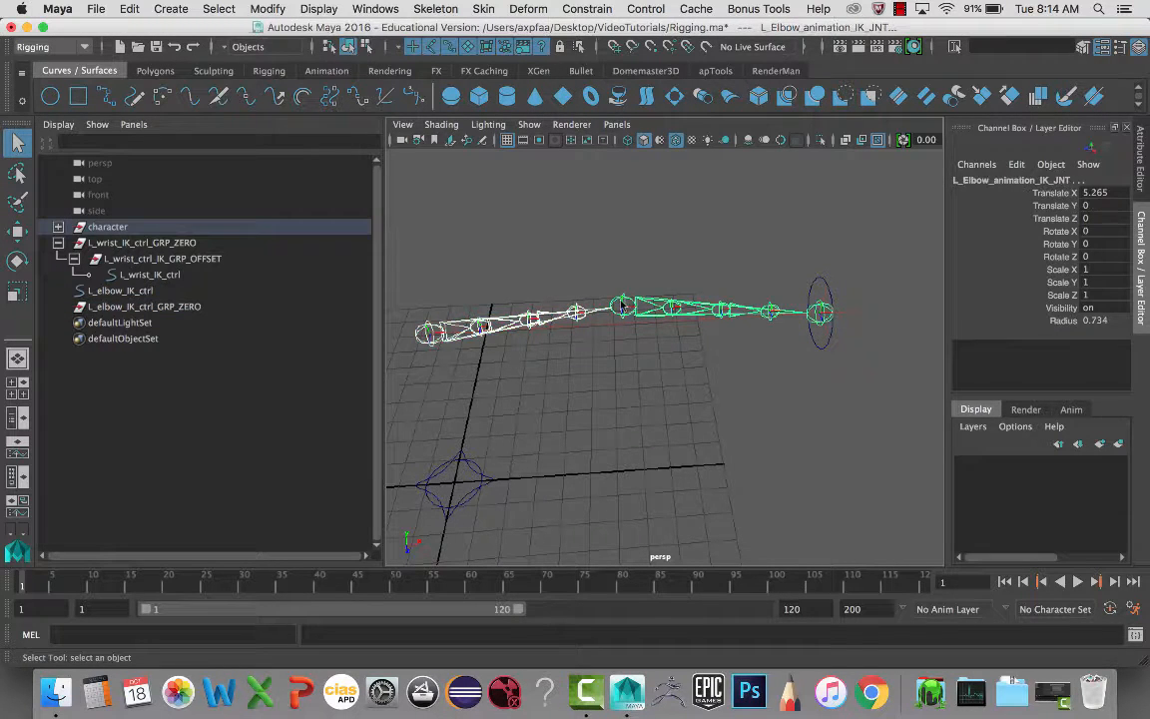
pyautogui.click(820, 314)
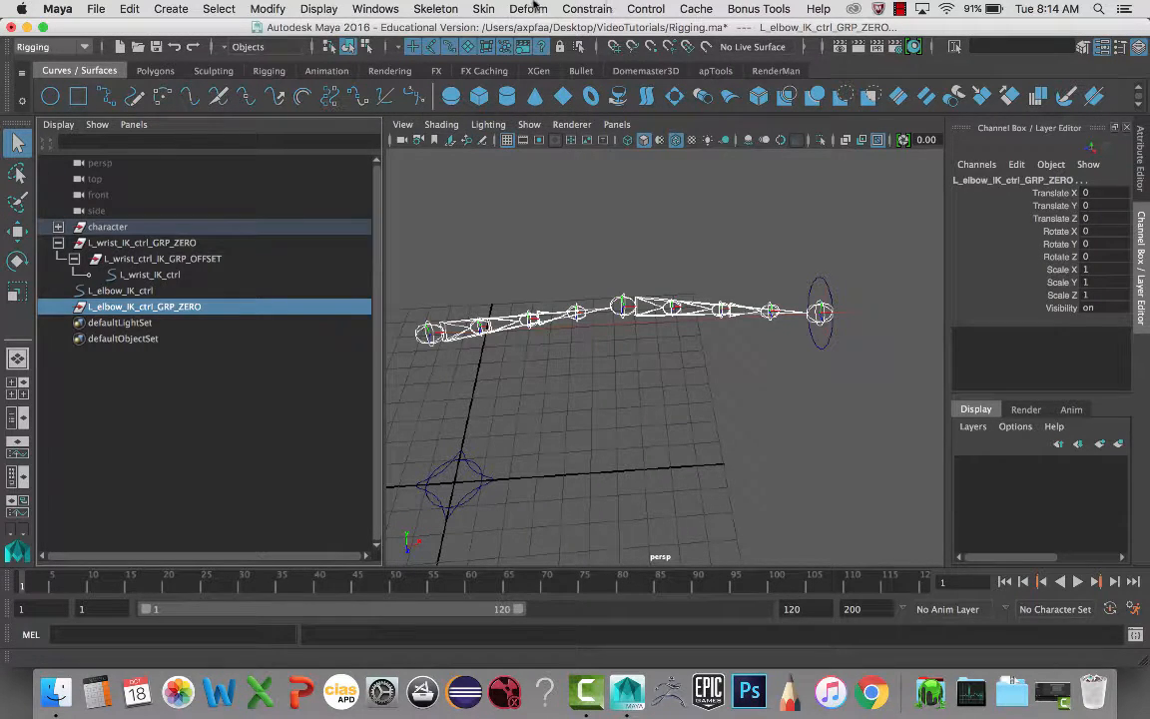
pyautogui.click(592, 10)
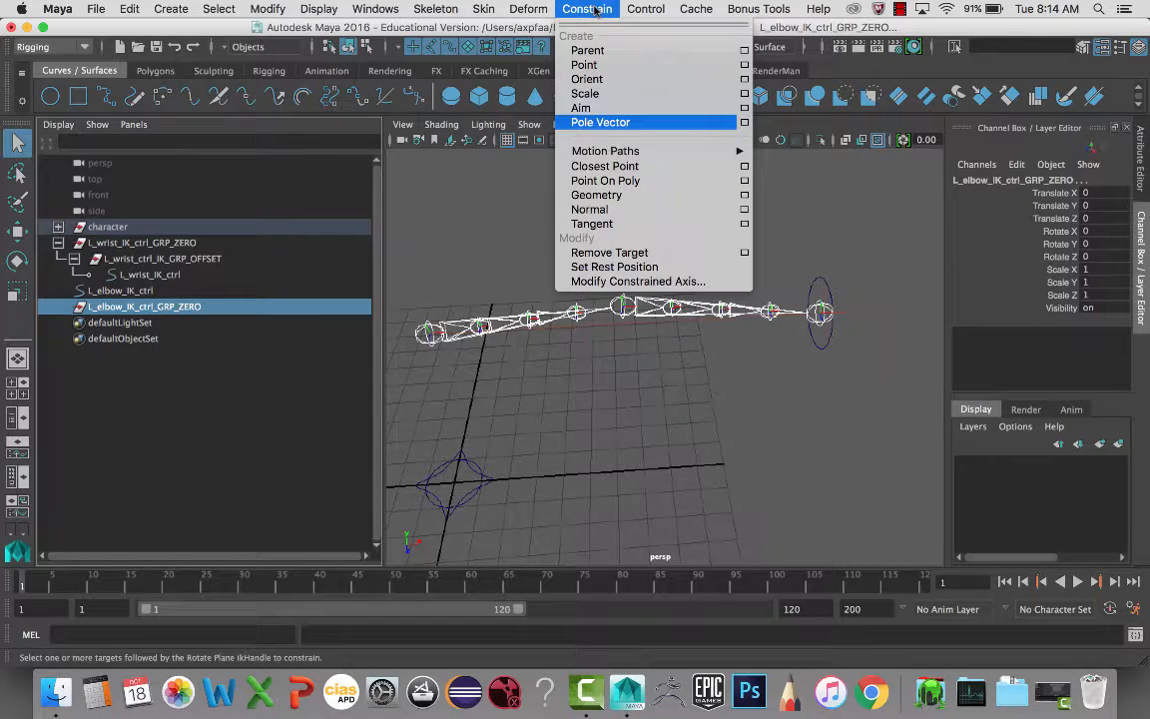
pyautogui.click(672, 49)
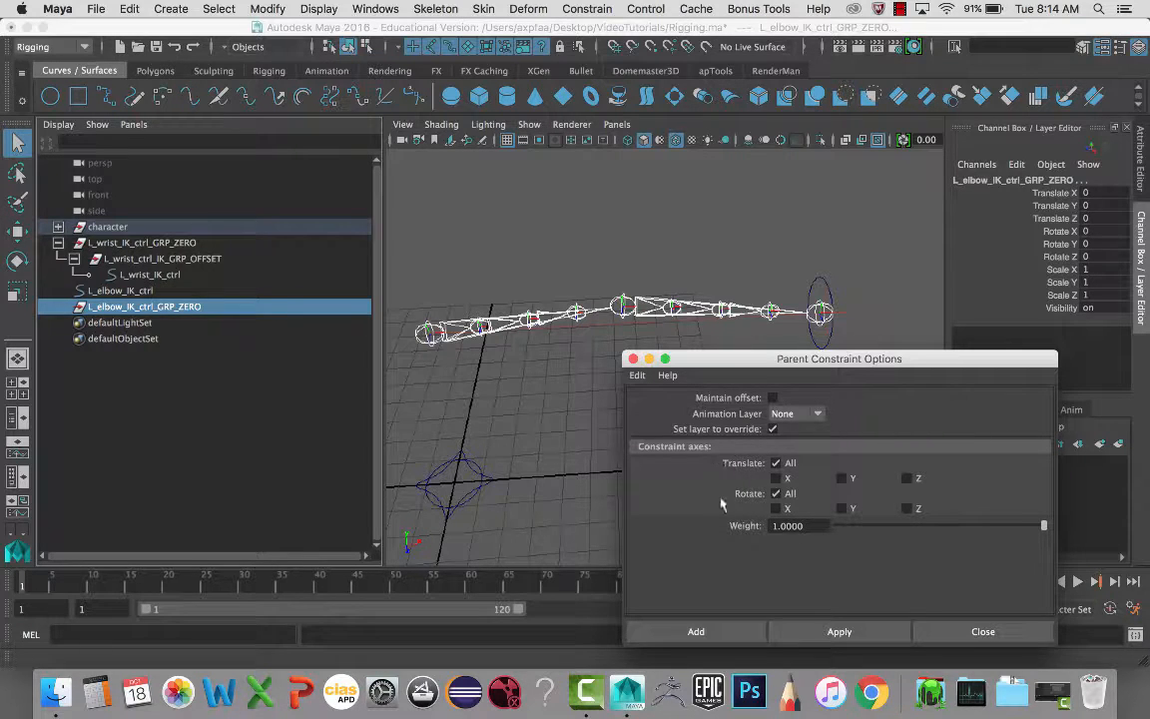
pyautogui.click(744, 630)
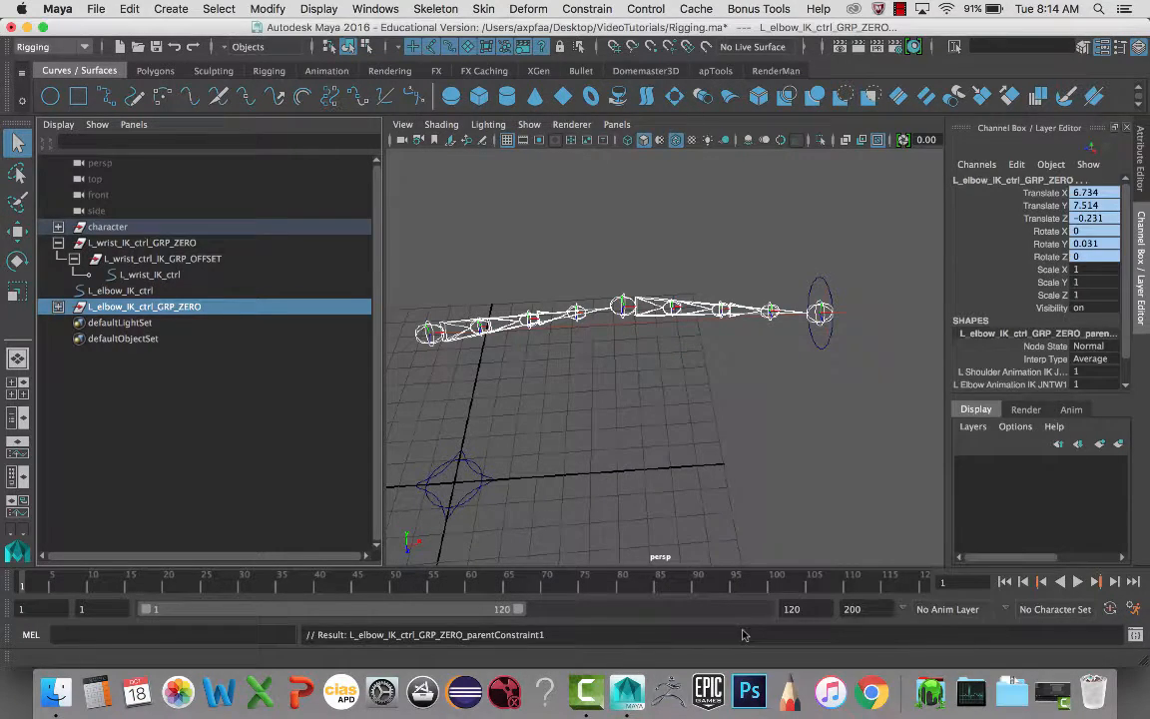
# - Delete the temporary parentConstraint1, leaving the group at Translate X 6.734 near the elbow
pyautogui.click(195, 306)
pyautogui.press('w')
pyautogui.keyDown('alt'); pyautogui.moveTo(566, 316); pyautogui.dragTo(664, 225); pyautogui.keyUp('alt')
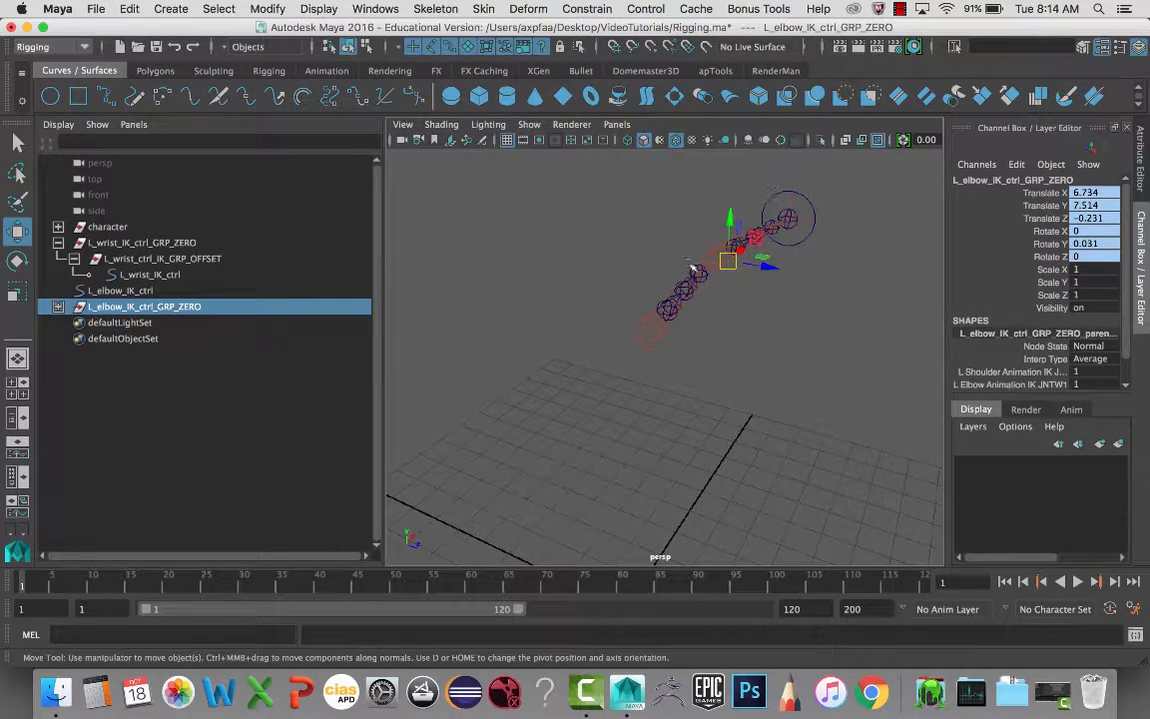
pyautogui.keyDown('alt'); pyautogui.moveTo(683, 261); pyautogui.dragTo(667, 379, button='right'); pyautogui.keyUp('alt')
pyautogui.keyDown('alt'); pyautogui.moveTo(668, 379); pyautogui.dragTo(659, 386, button='middle'); pyautogui.keyUp('alt')
pyautogui.keyDown('alt'); pyautogui.moveTo(643, 386); pyautogui.dragTo(625, 394); pyautogui.keyUp('alt')
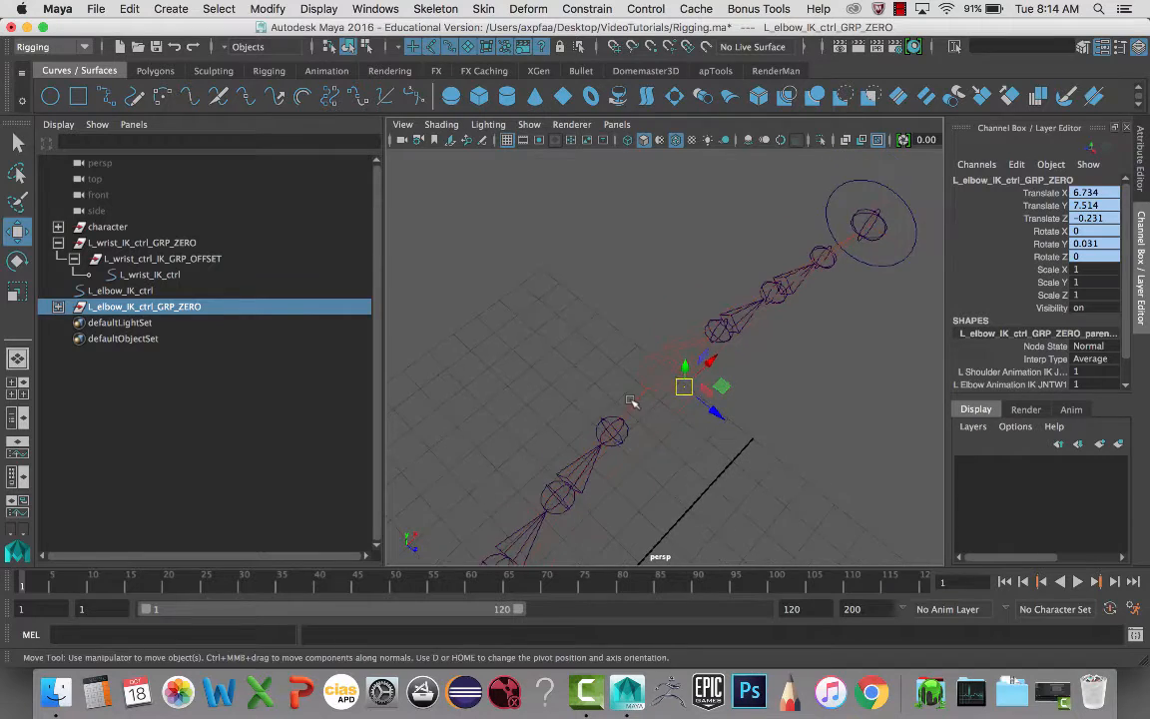
pyautogui.click(59, 307)
pyautogui.click(152, 325)
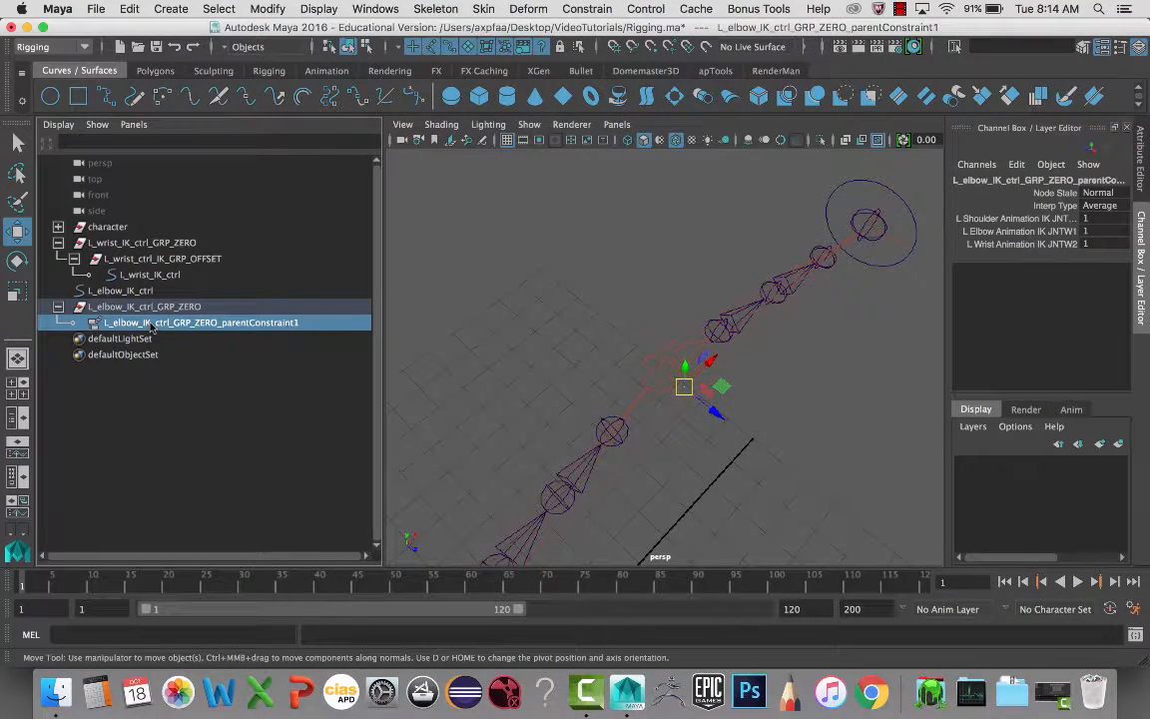
pyautogui.press('Delete')
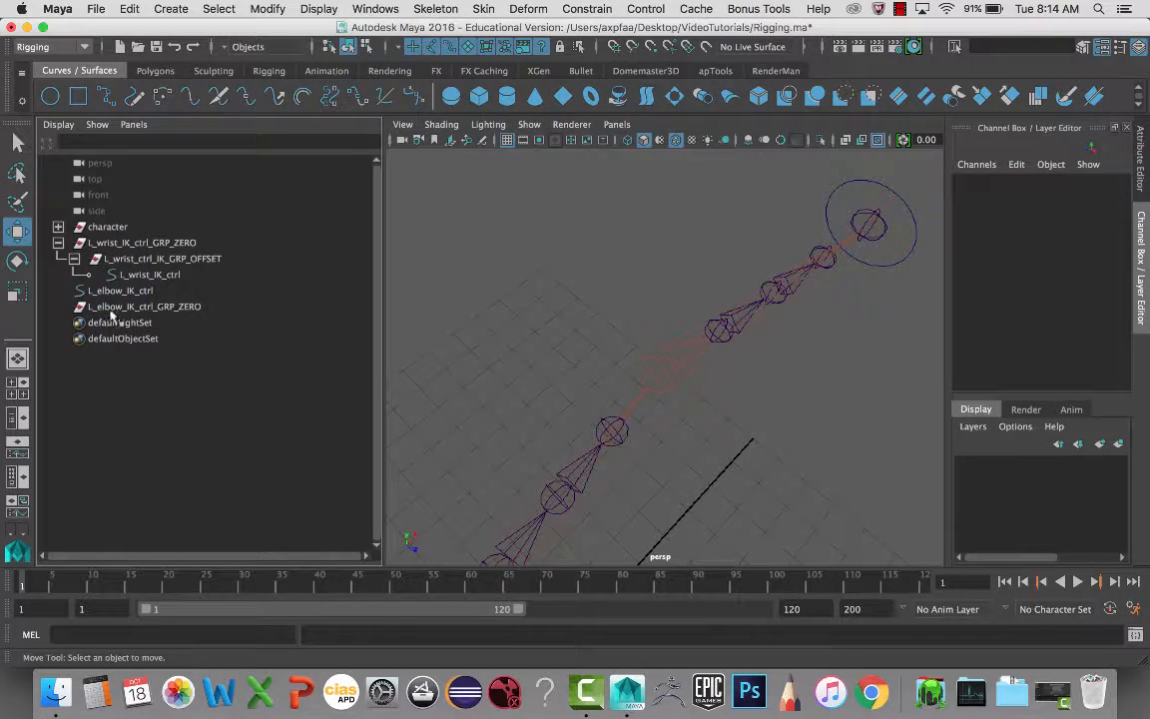
pyautogui.click(112, 308)
pyautogui.keyDown('alt'); pyautogui.moveTo(563, 337); pyautogui.dragTo(529, 349); pyautogui.keyUp('alt')
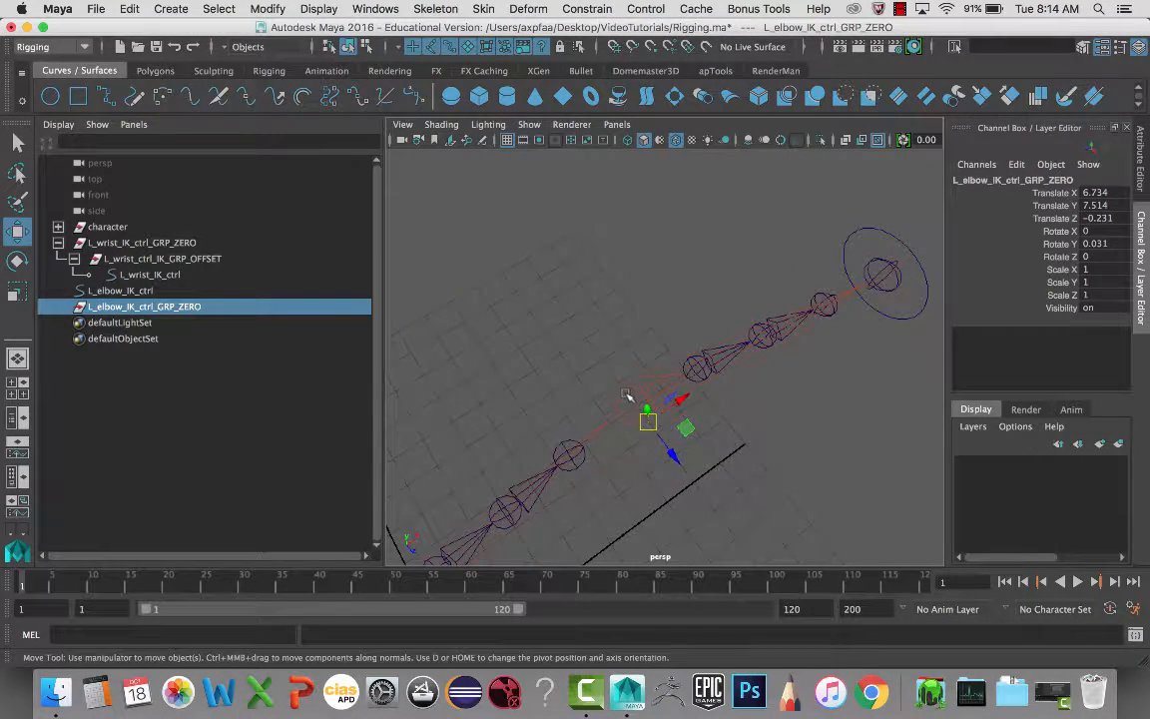
pyautogui.click(624, 398)
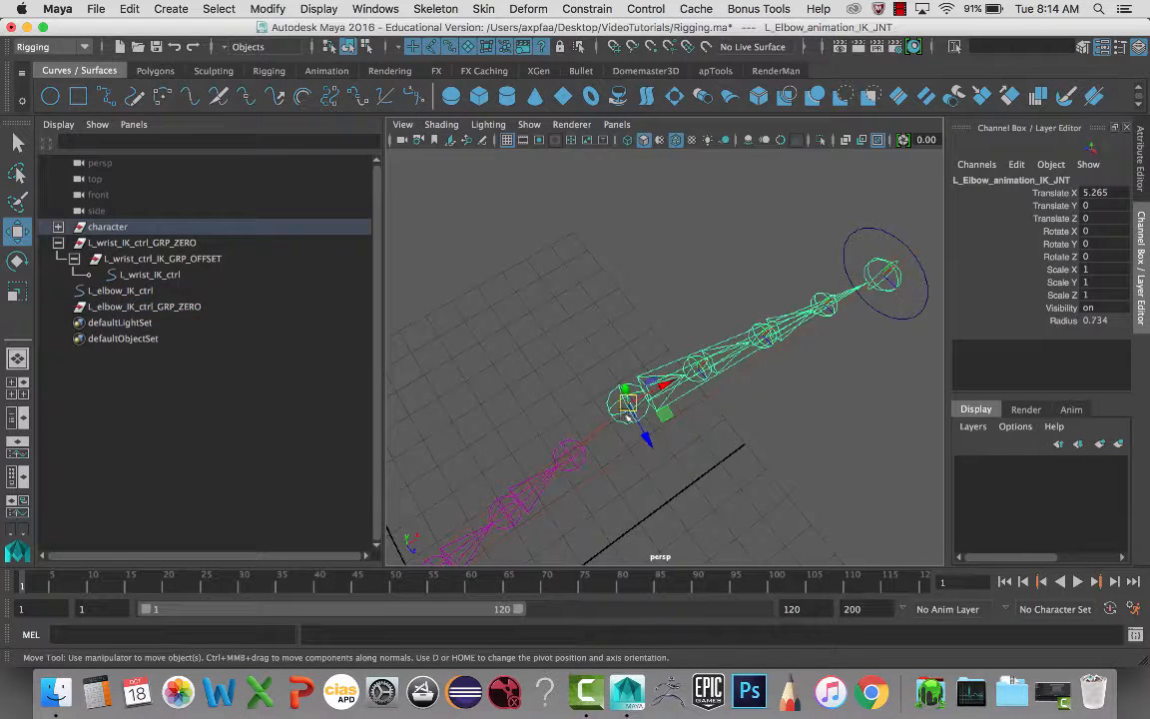
# - Aim-constrain L_elbow_IK_ctrl_GRP_ZERO along the arm, then delete aimConstraint1, keeping Rotate Y 99.83
pyautogui.click(190, 306)
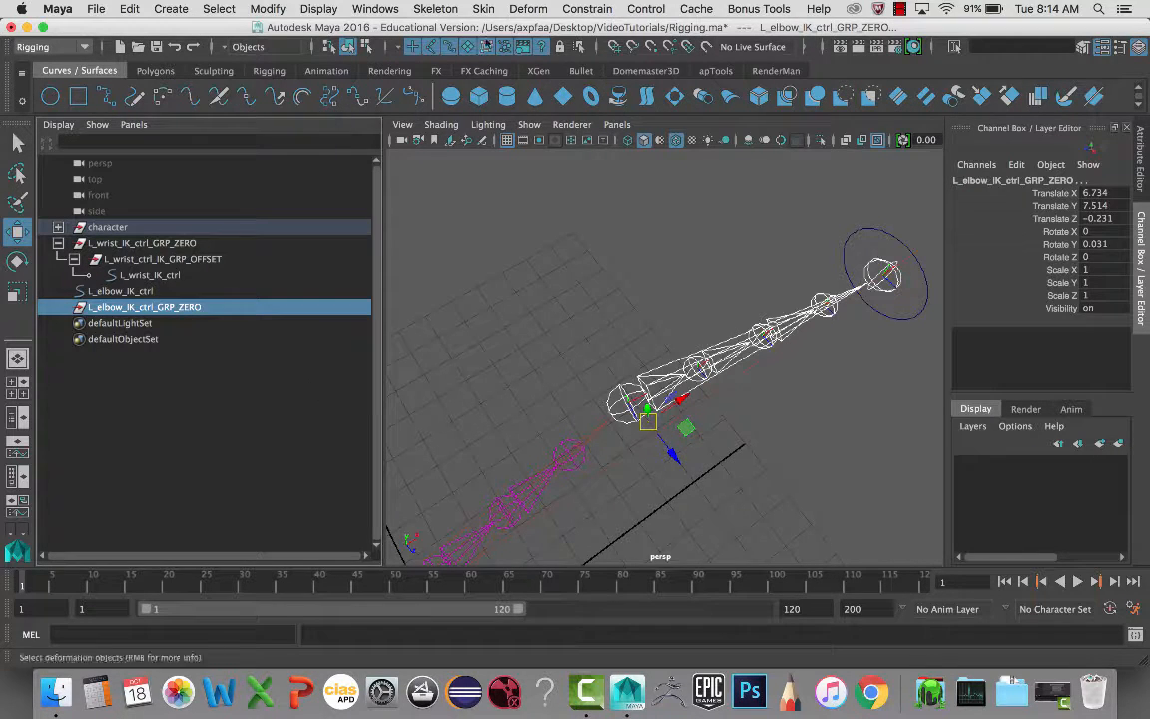
pyautogui.click(587, 10)
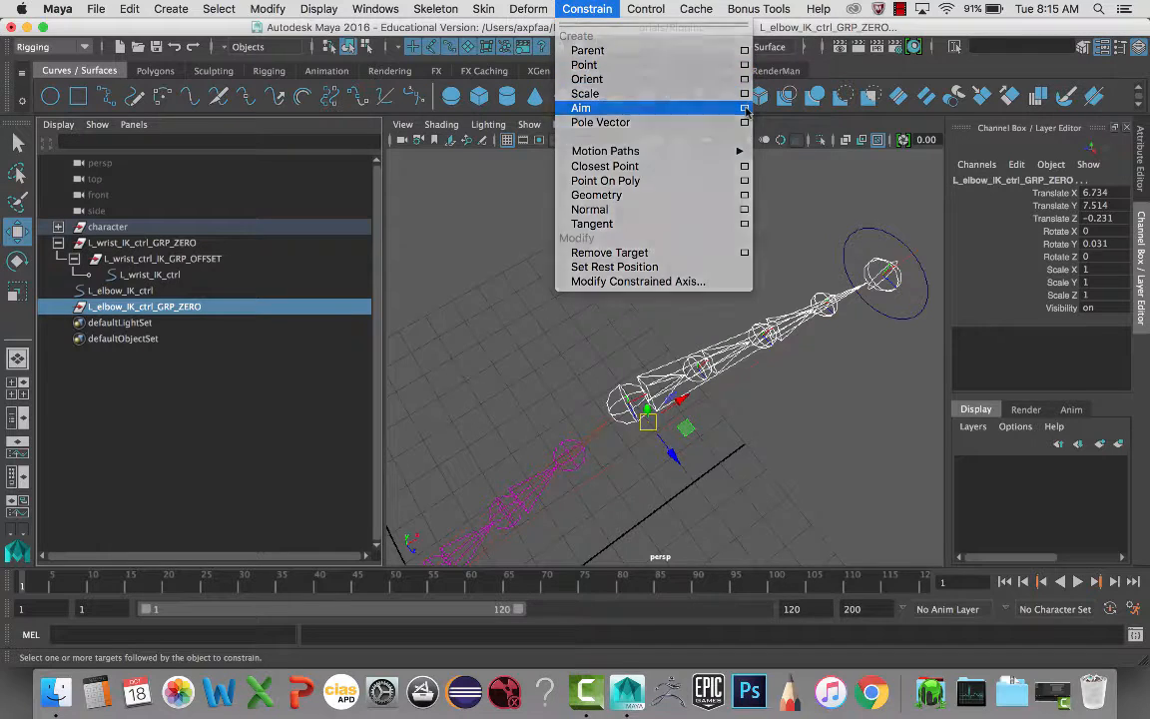
pyautogui.click(744, 108)
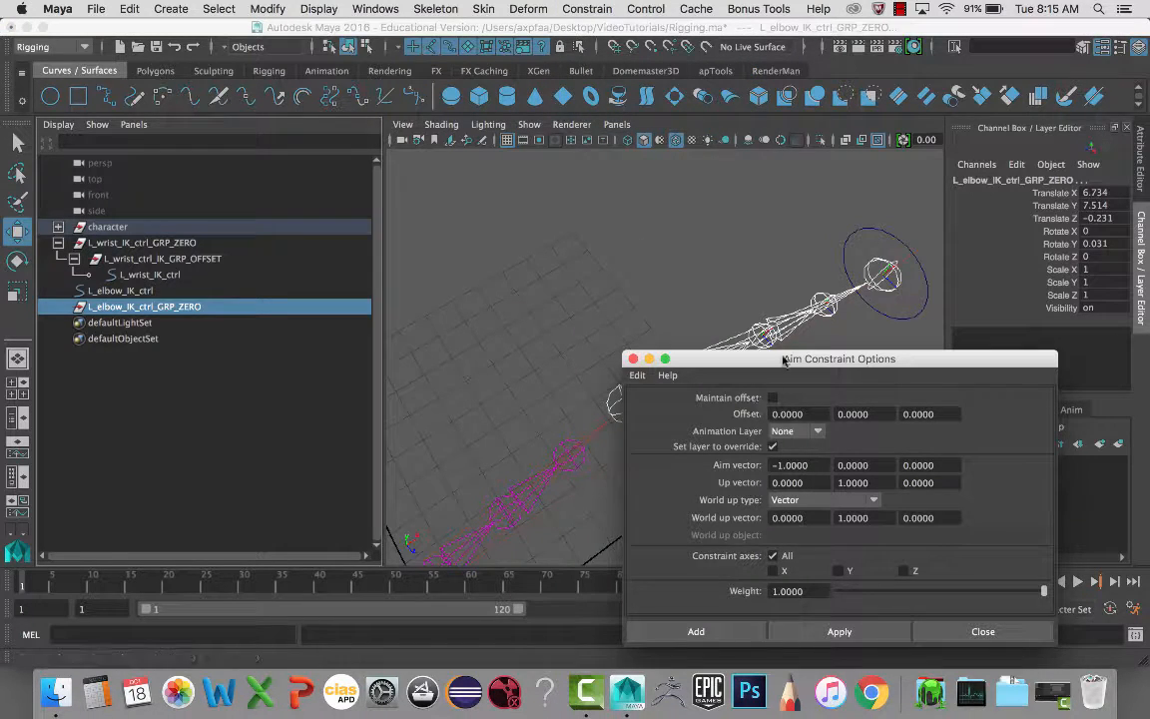
pyautogui.moveTo(781, 360); pyautogui.dragTo(875, 267)
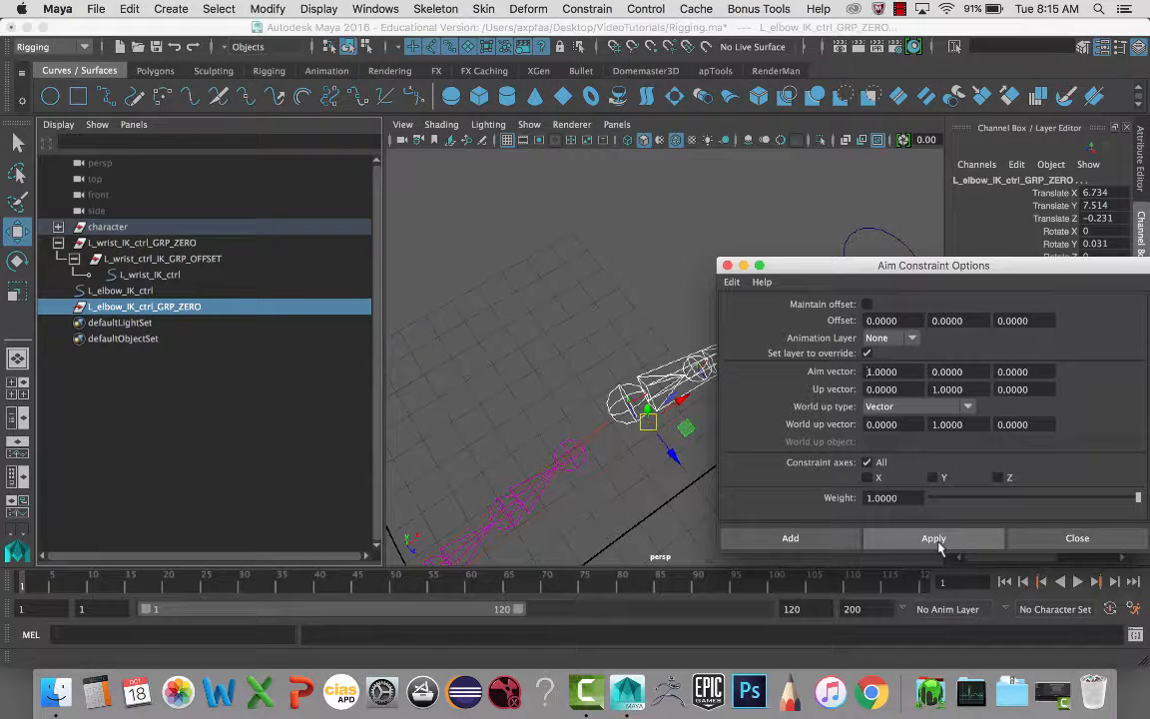
pyautogui.click(790, 537)
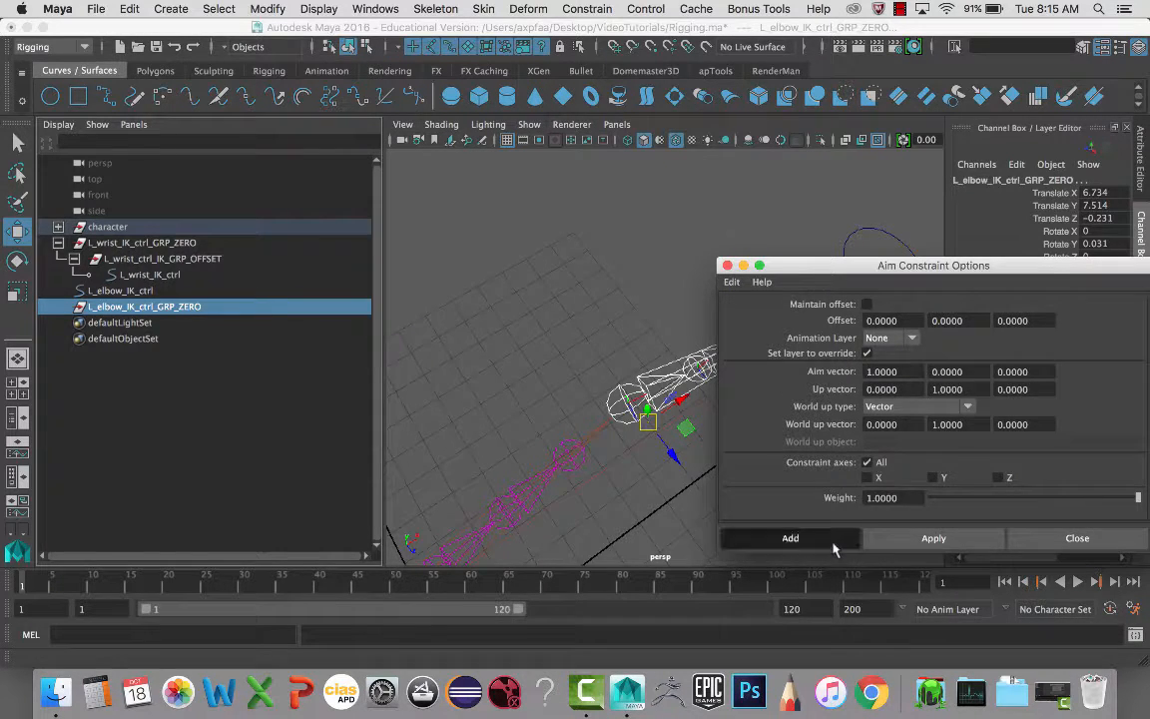
pyautogui.keyDown('alt'); pyautogui.moveTo(663, 437); pyautogui.dragTo(677, 434); pyautogui.keyUp('alt')
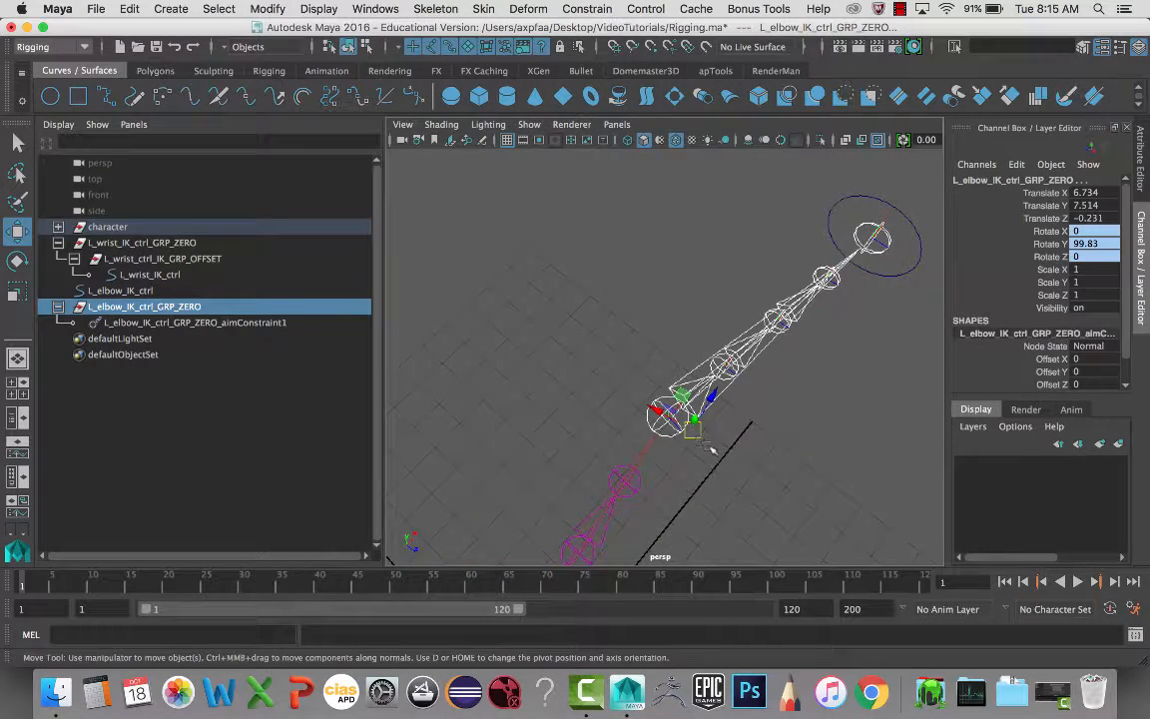
pyautogui.scroll(5, 703, 449)
pyautogui.scroll(-3, 698, 469)
pyautogui.click(247, 323)
pyautogui.press('Delete')
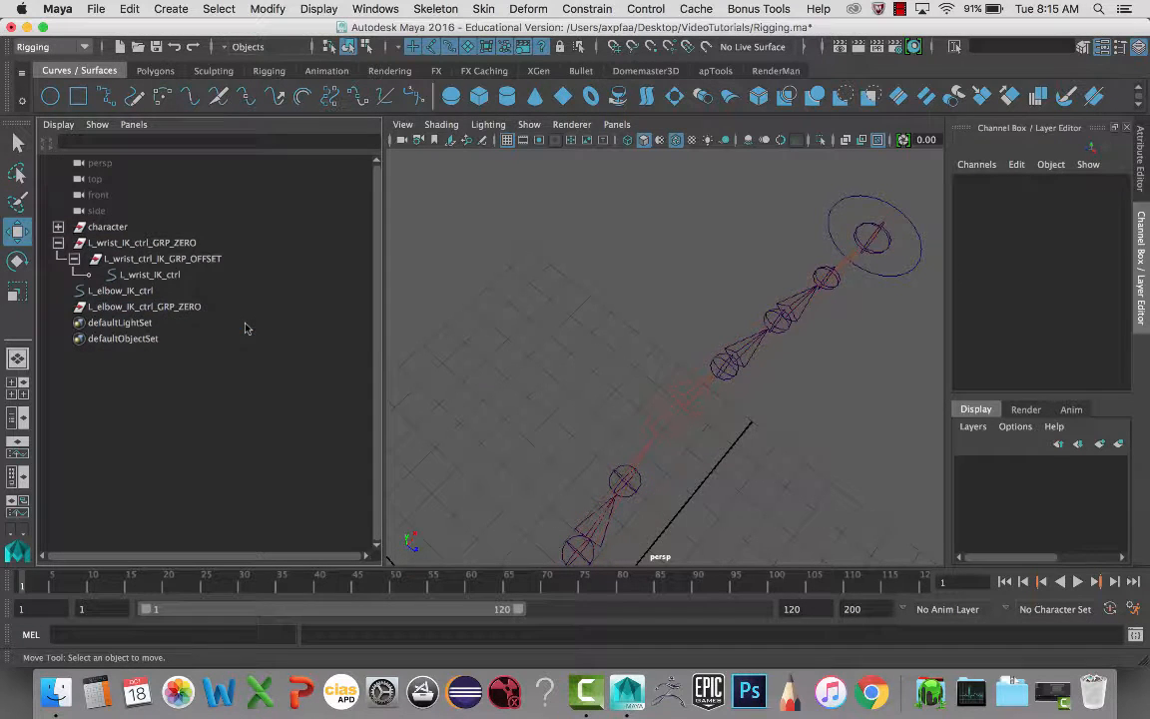
# - Move L_elbow_IK_ctrl_GRP_ZERO behind the elbow to Translate 5.985, 7.514, -4.554
pyautogui.click(144, 307)
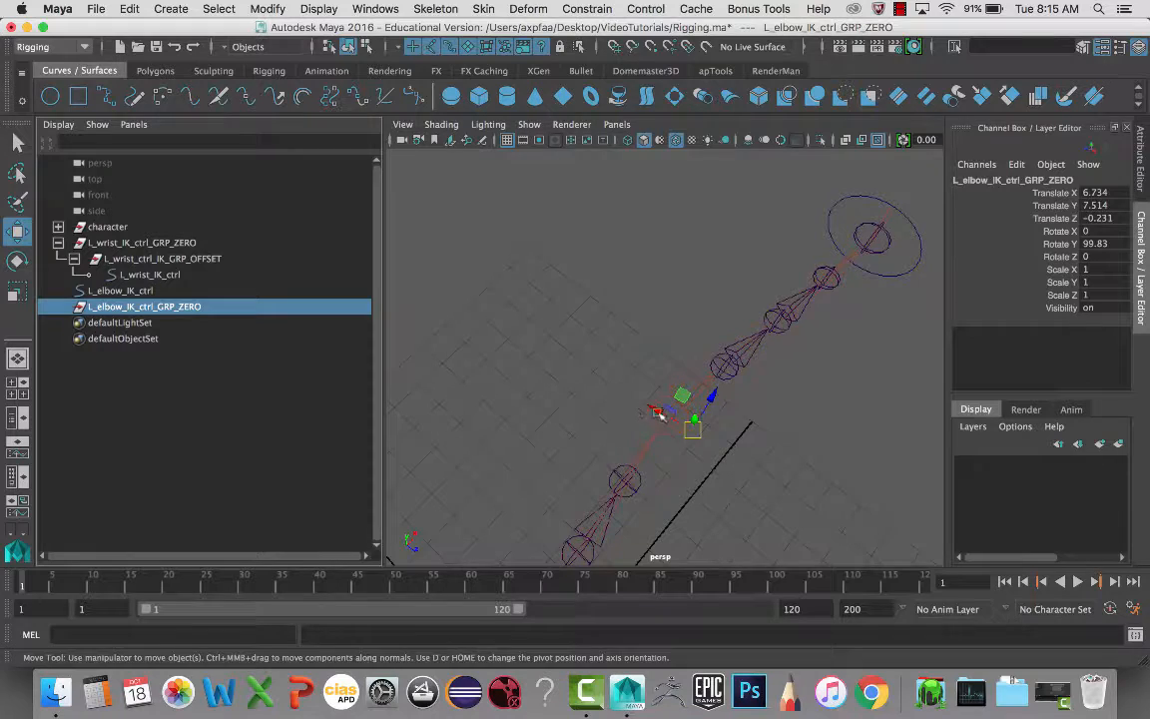
pyautogui.moveTo(656, 413); pyautogui.dragTo(685, 312)
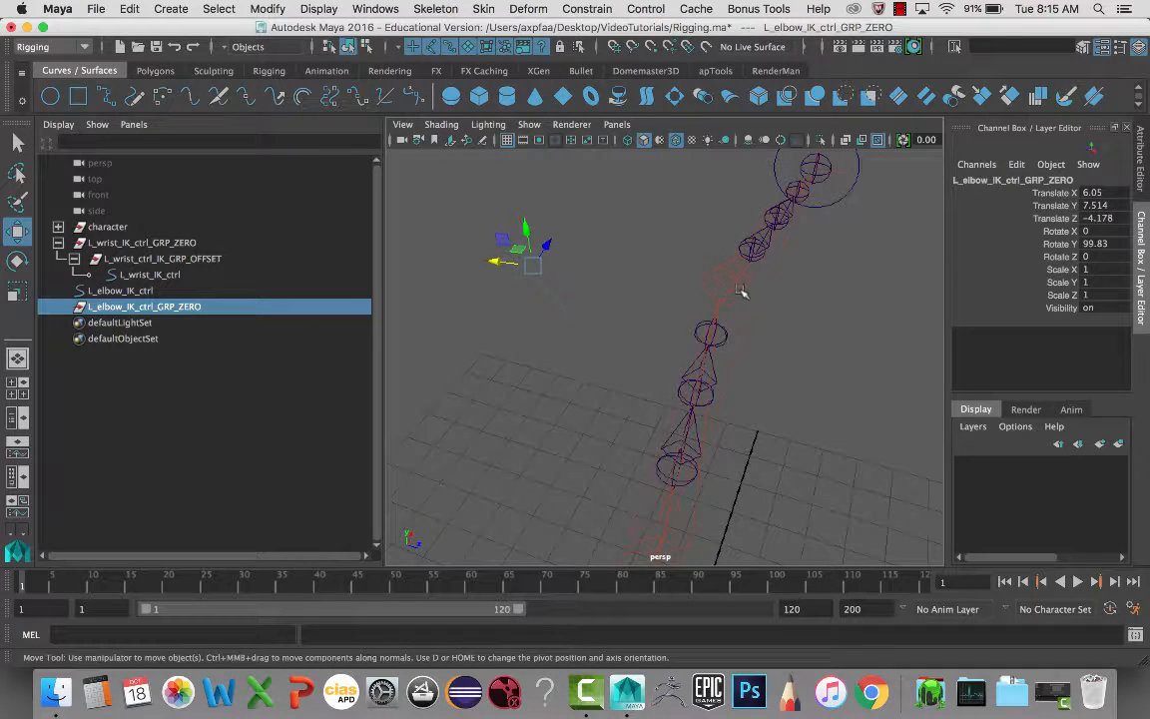
pyautogui.moveTo(500, 263); pyautogui.dragTo(480, 260)
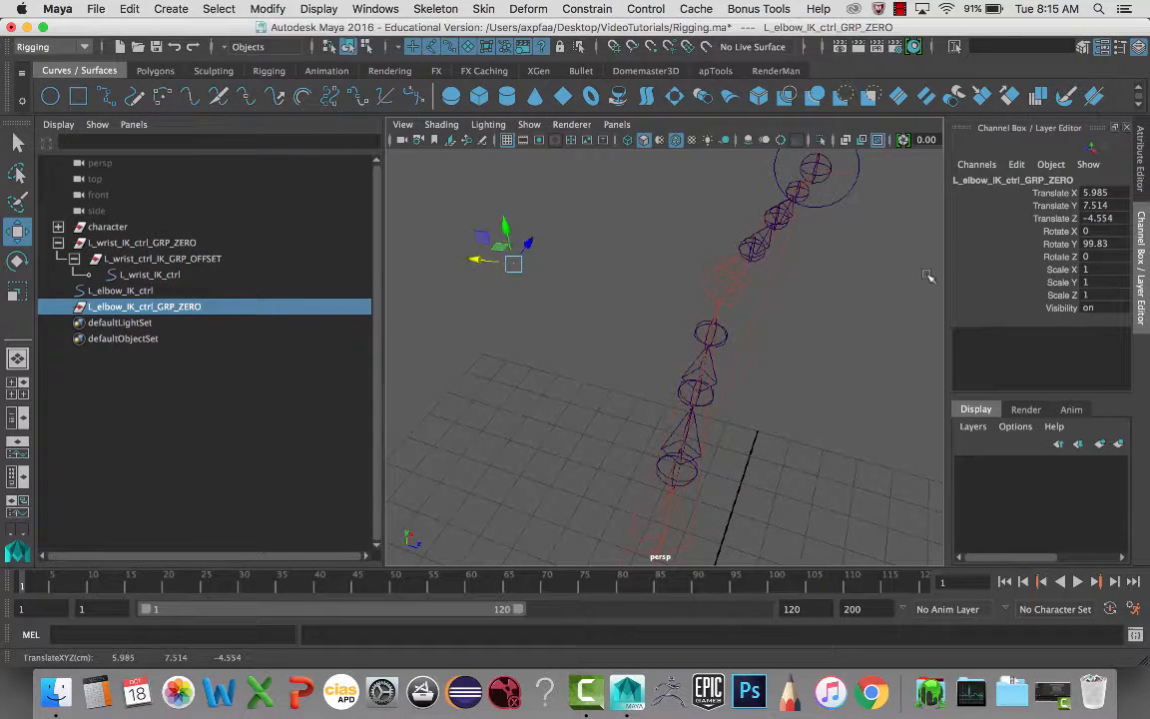
pyautogui.keyDown('alt'); pyautogui.moveTo(687, 260); pyautogui.dragTo(642, 297); pyautogui.keyUp('alt')
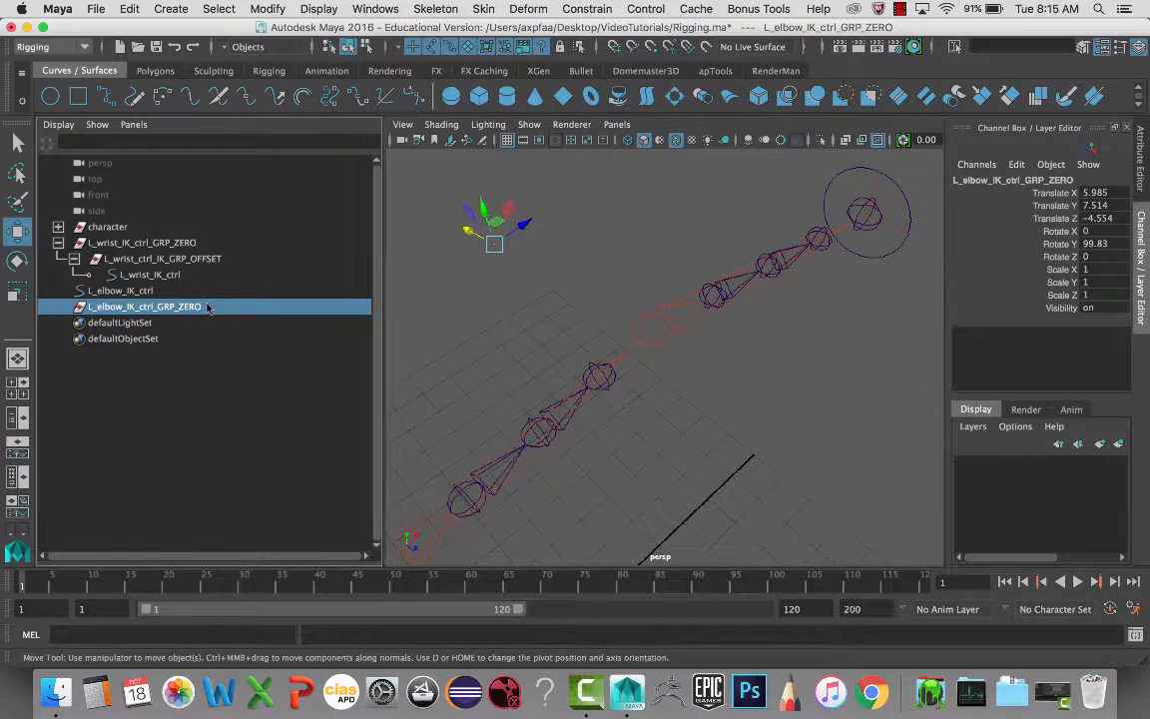
# - Duplicate the ZERO group as L_elbow_IK_ctrl_GRP_OFFSET and parent it under the ZERO group
pyautogui.hotkey('ctrl', 'g')
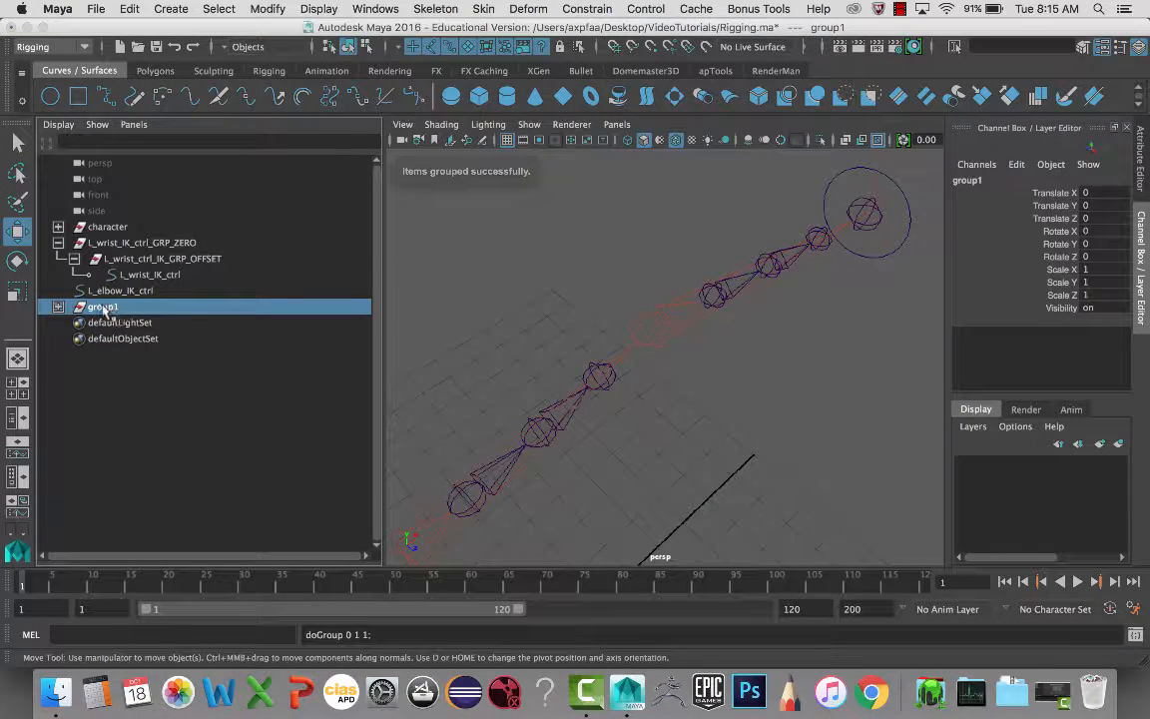
pyautogui.hotkey('ctrl', 'z')
pyautogui.hotkey('ctrl', 'd')
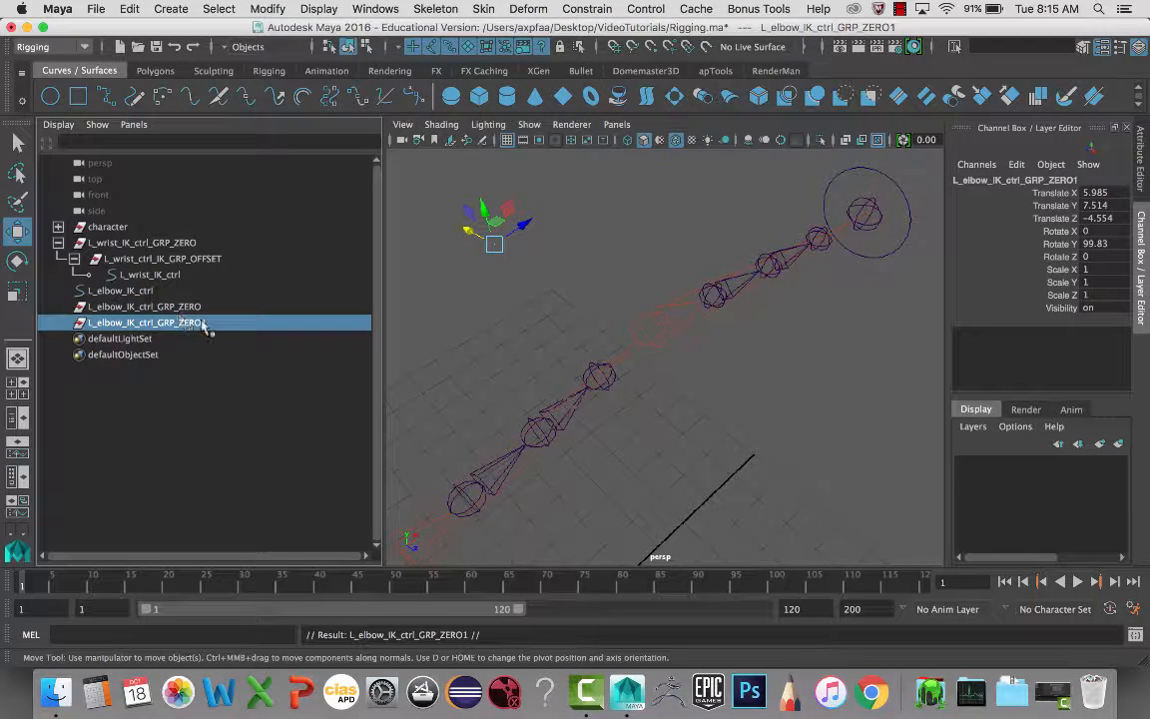
pyautogui.doubleClick(212, 324)
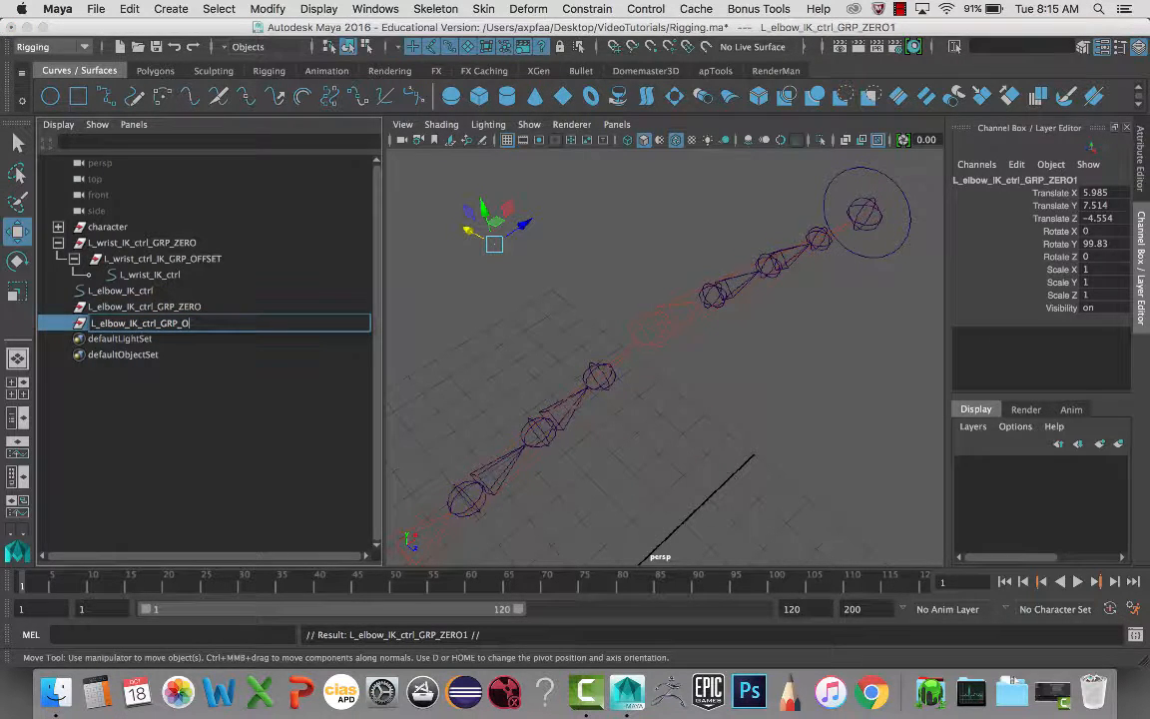
pyautogui.write('OFFSET')
pyautogui.press('Return')
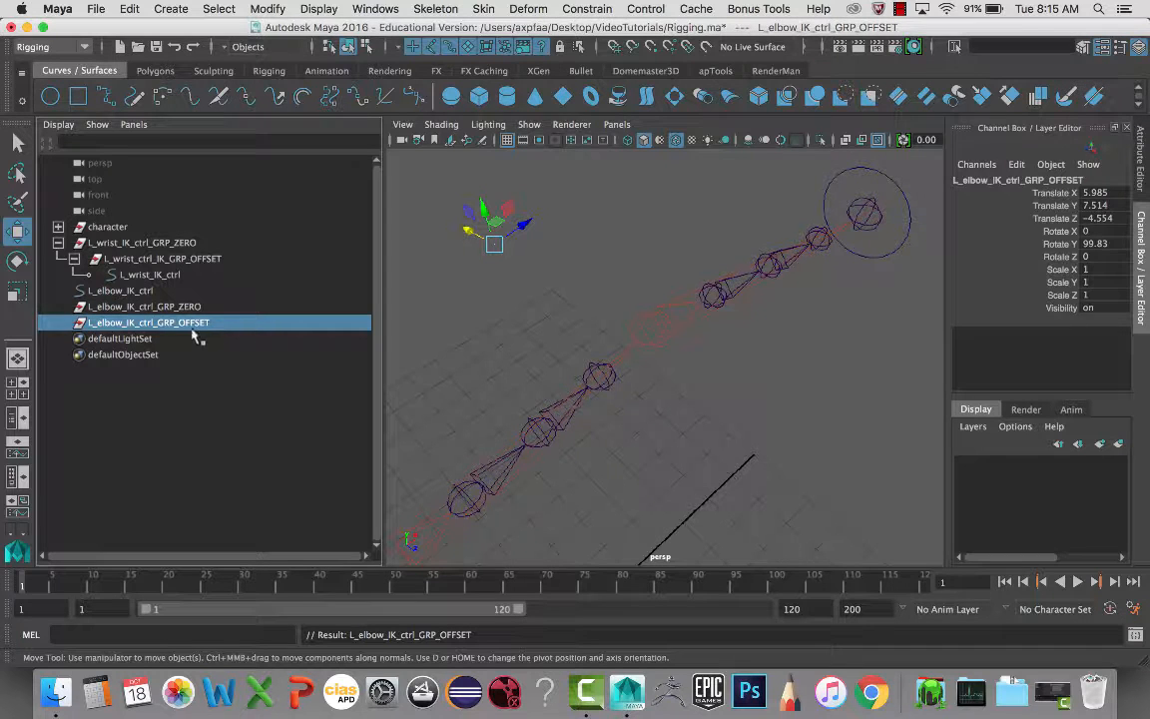
pyautogui.moveTo(197, 331); pyautogui.dragTo(194, 314, button='middle')
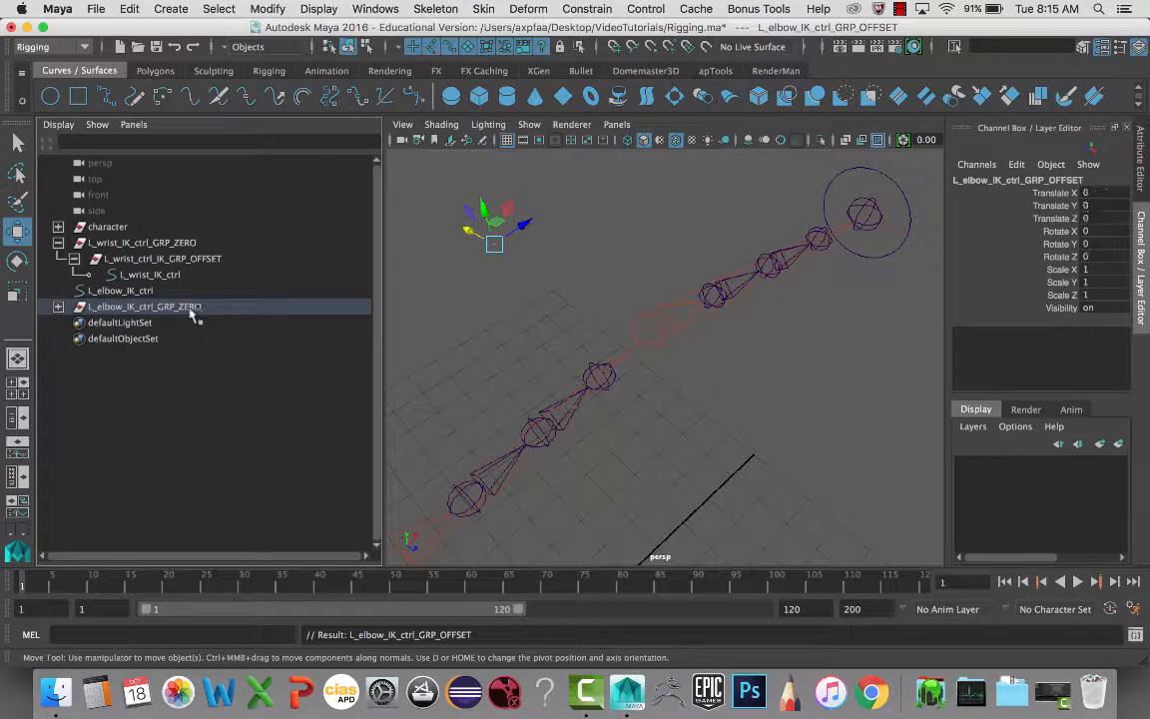
# - Parent L_elbow_IK_ctrl under the OFFSET group and set its translate and rotate to 0
pyautogui.click(58, 306)
pyautogui.click(125, 292)
pyautogui.moveTo(125, 292); pyautogui.dragTo(152, 324, button='middle')
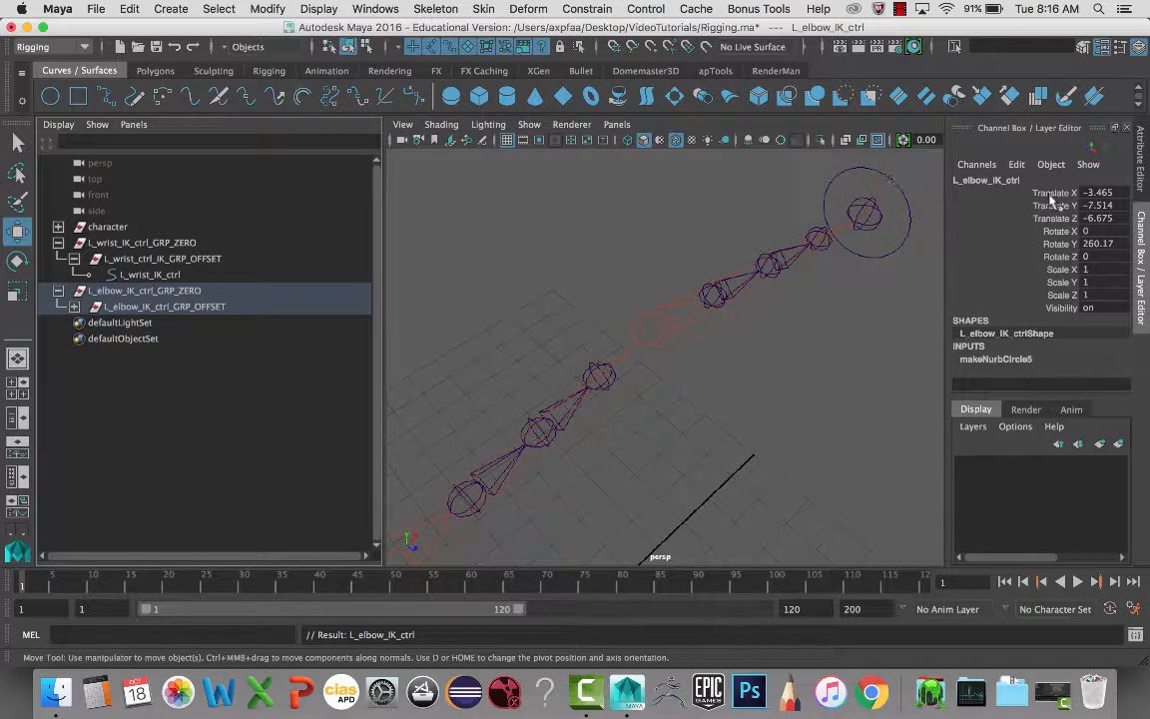
pyautogui.moveTo(1094, 192); pyautogui.dragTo(1102, 256)
pyautogui.write('0')
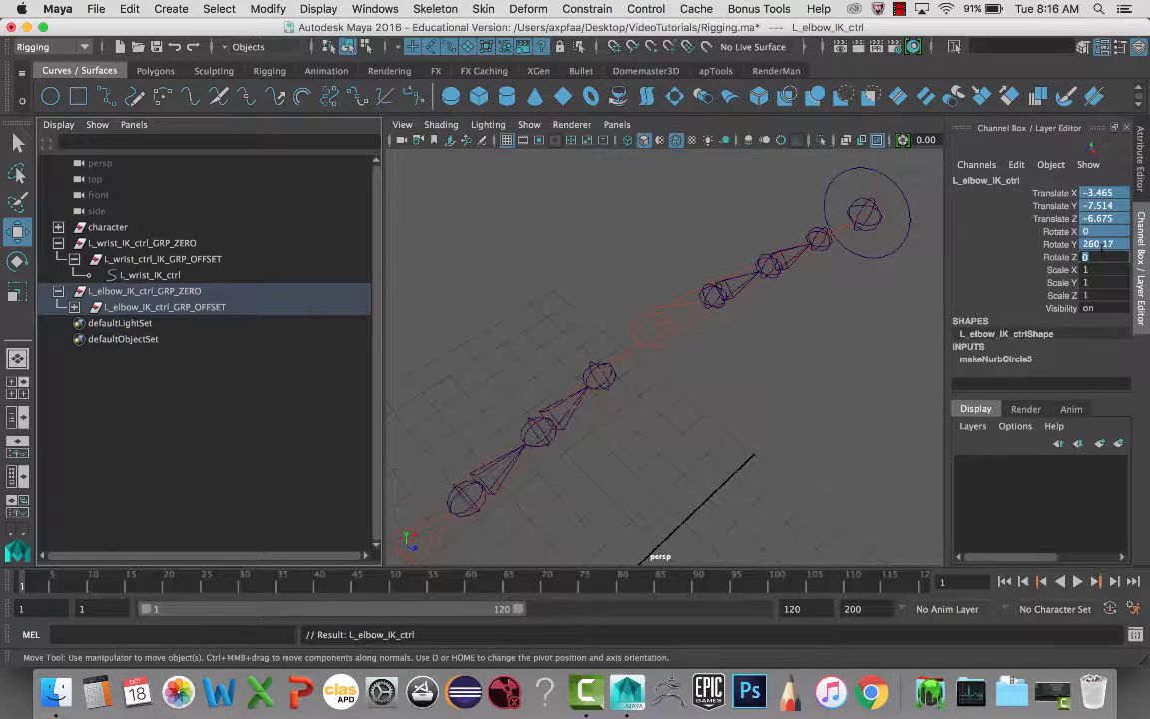
pyautogui.press('Return')
pyautogui.keyDown('alt'); pyautogui.moveTo(858, 305); pyautogui.dragTo(732, 316); pyautogui.keyUp('alt')
# - Rotate L_elbow_IK_ctrl to exactly 90 on Rotate Z so the circle stands upright
pyautogui.press('e')
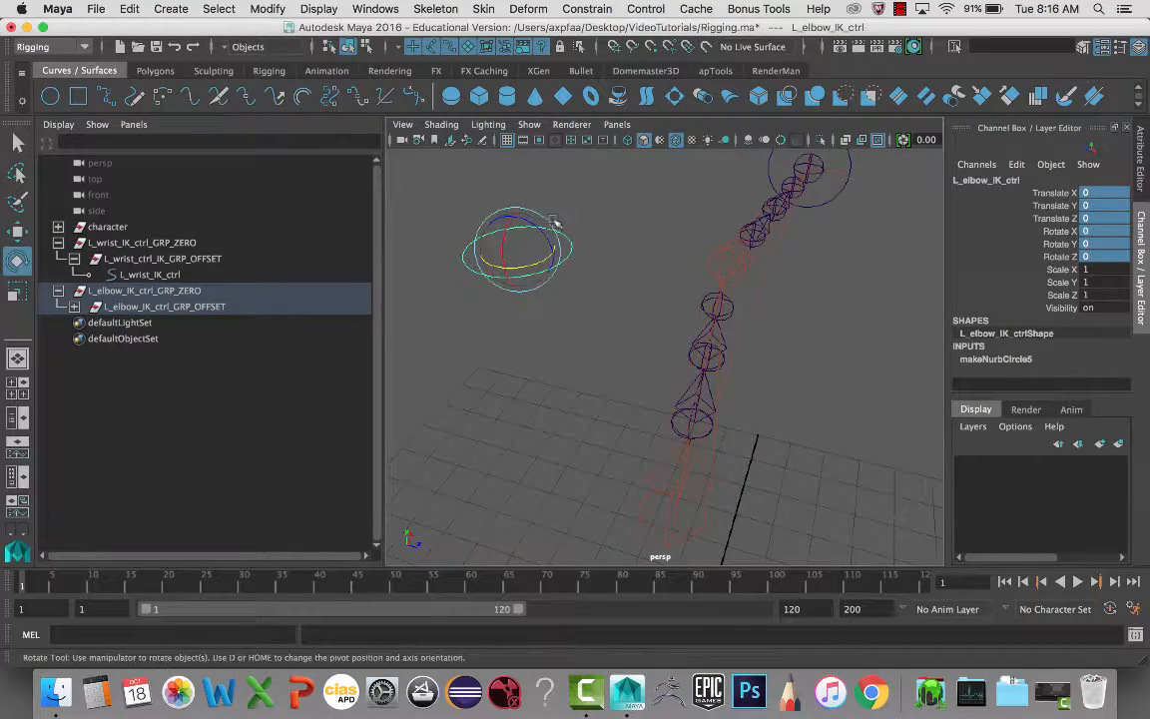
pyautogui.moveTo(559, 232); pyautogui.dragTo(592, 261)
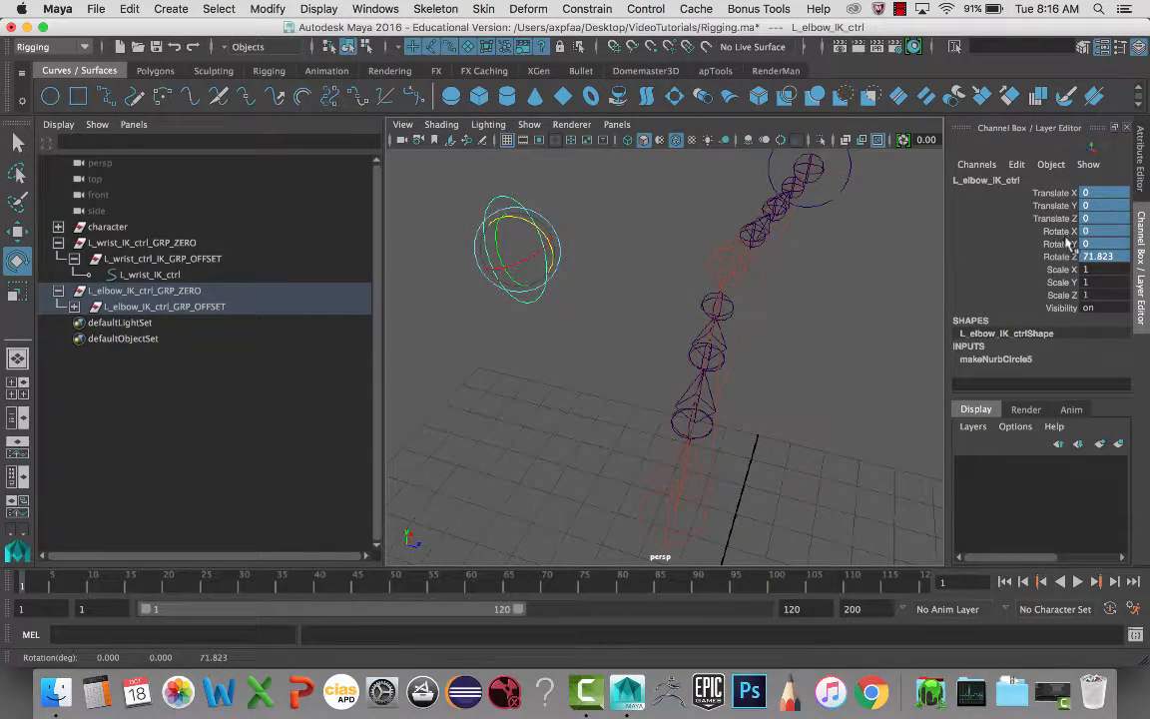
pyautogui.doubleClick(1096, 256)
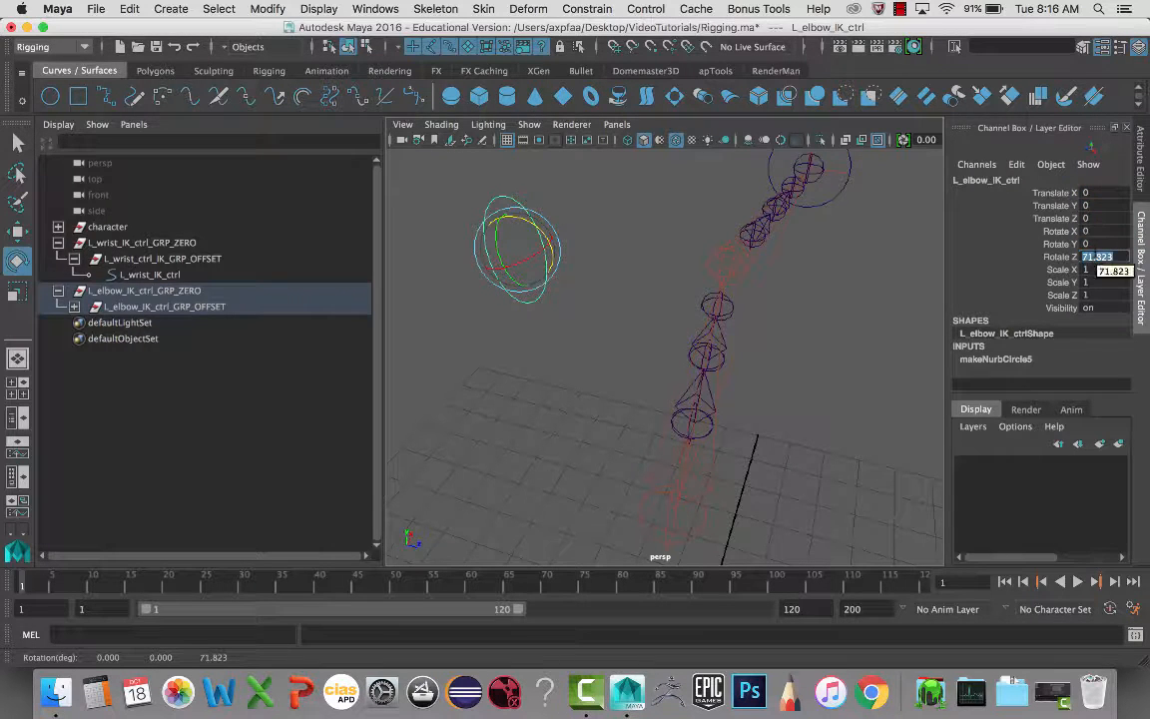
pyautogui.write('90')
pyautogui.press('Return')
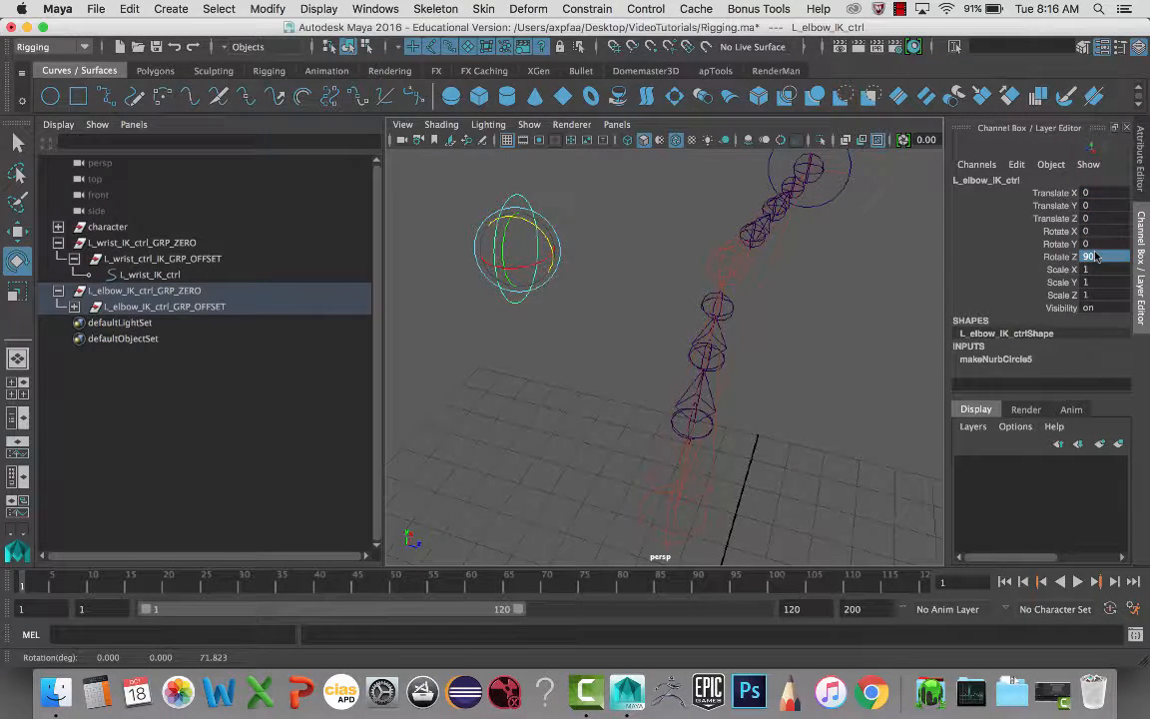
pyautogui.keyDown('alt'); pyautogui.moveTo(669, 336); pyautogui.dragTo(499, 345); pyautogui.keyUp('alt')
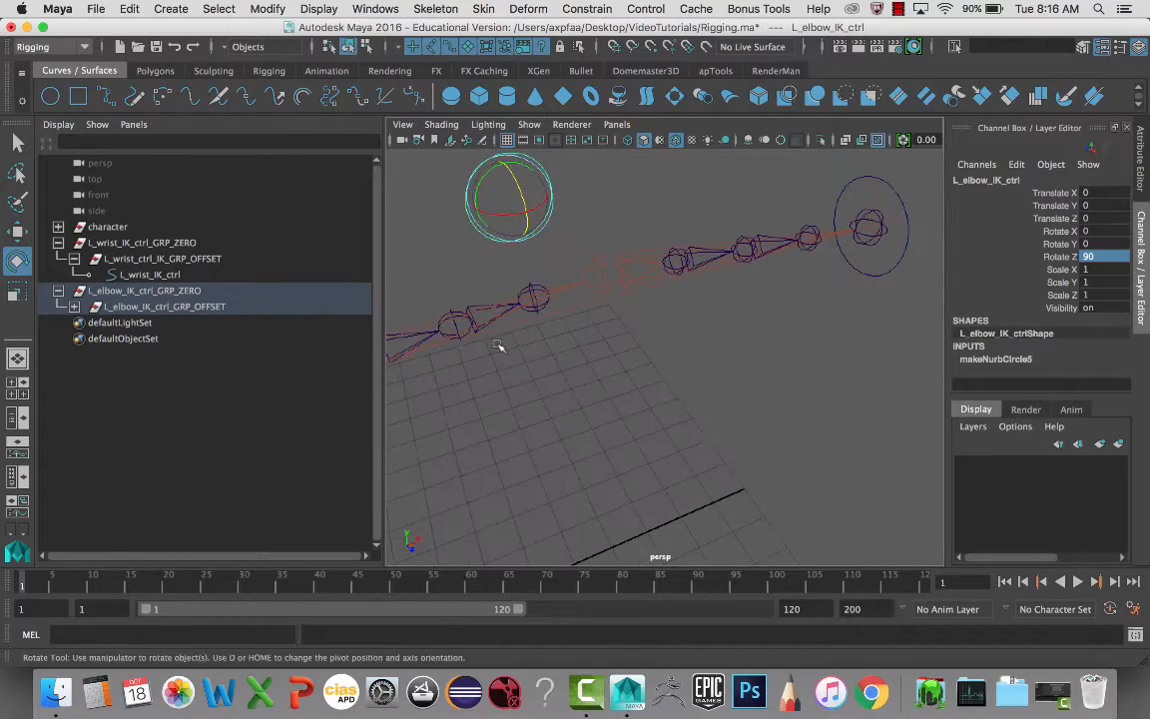
pyautogui.click(371, 8)
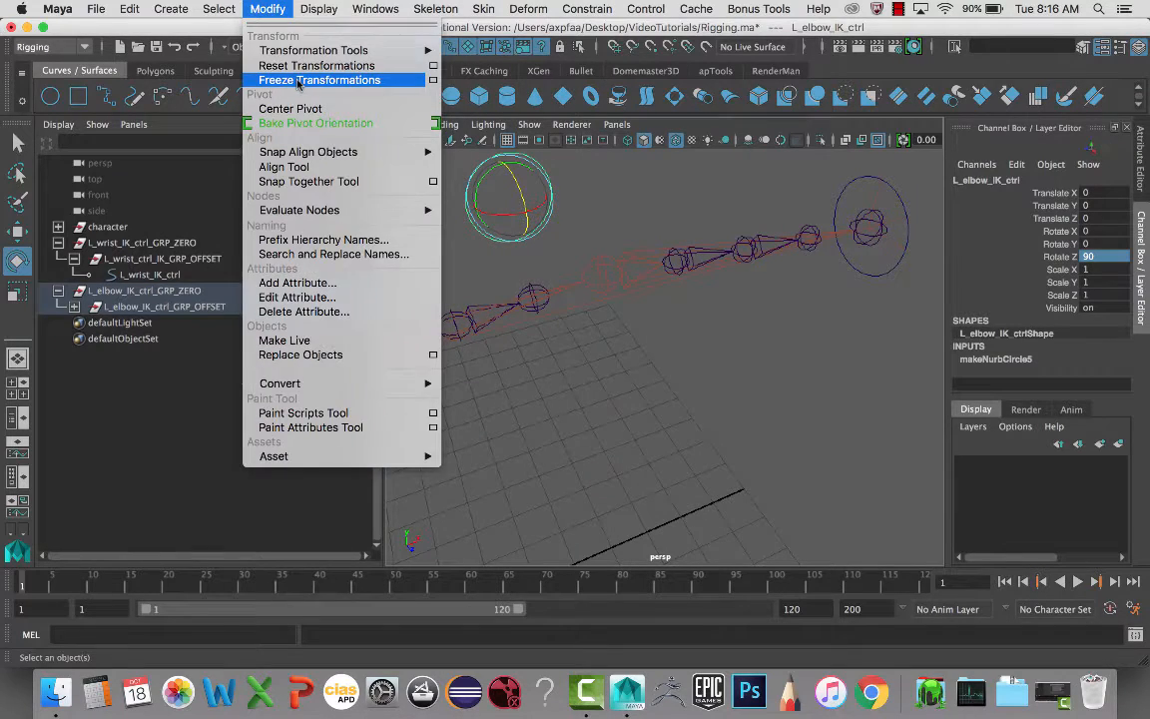
# - Freeze the elbow control's rotation, scale the circle down to 0.413, and enter component mode
pyautogui.click(298, 80)
pyautogui.keyDown('alt'); pyautogui.moveTo(444, 194); pyautogui.dragTo(495, 242); pyautogui.keyUp('alt')
pyautogui.press('r')
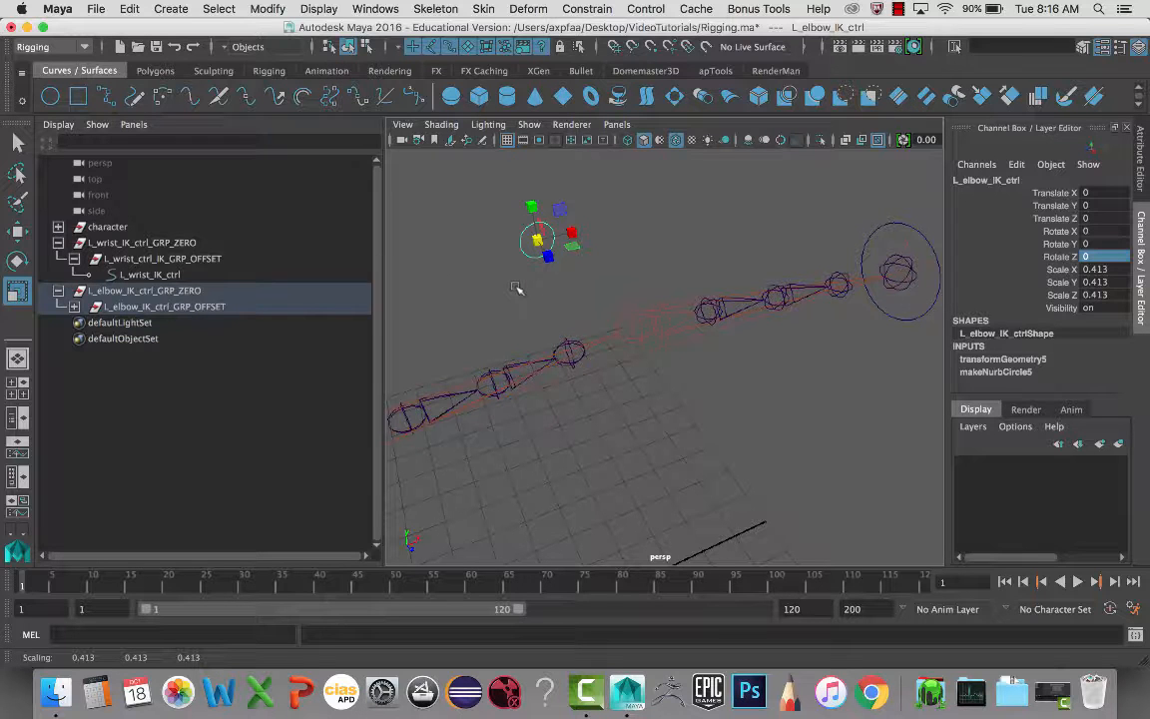
pyautogui.press('F8')
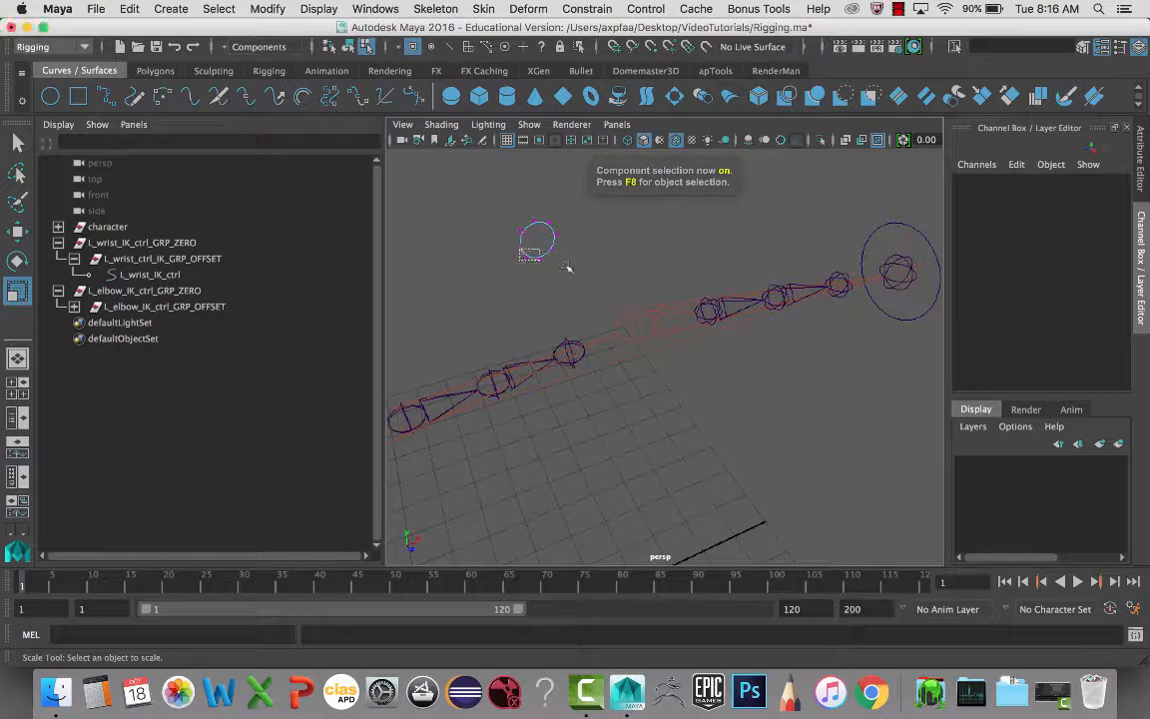
# - Raise the middle three control points of the elbow circle into an arrow tip
pyautogui.moveTo(518, 226); pyautogui.dragTo(537, 342)
pyautogui.hotkey('ctrl', 'z')
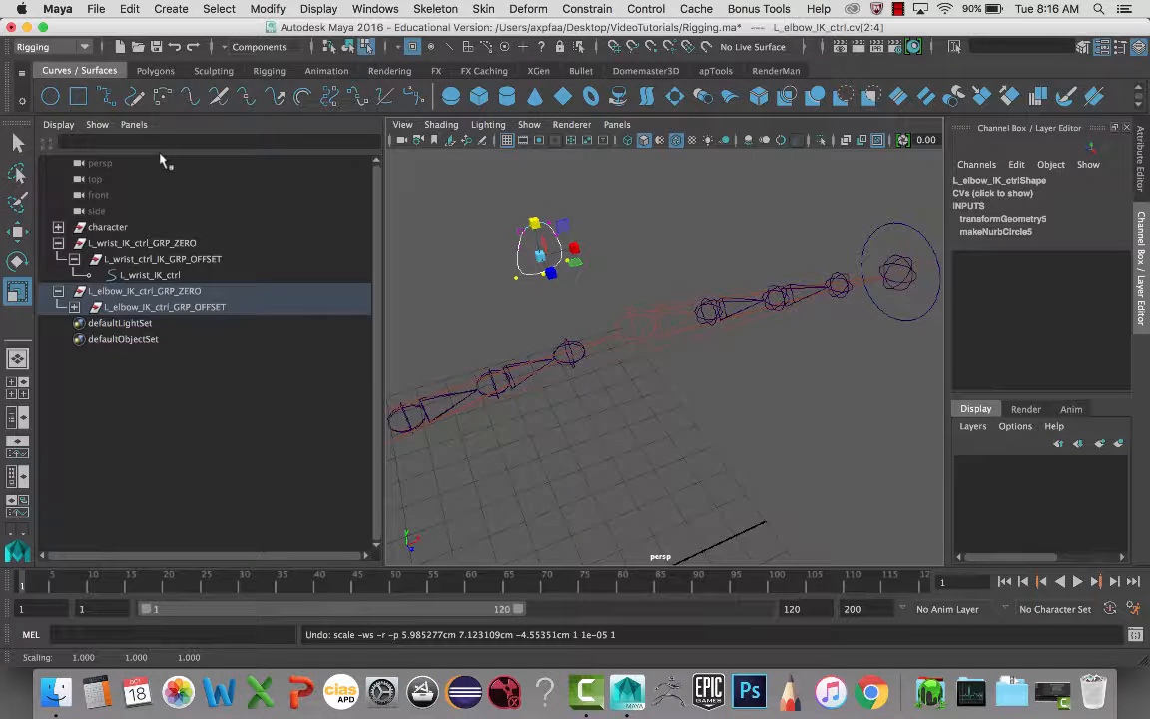
pyautogui.press('w')
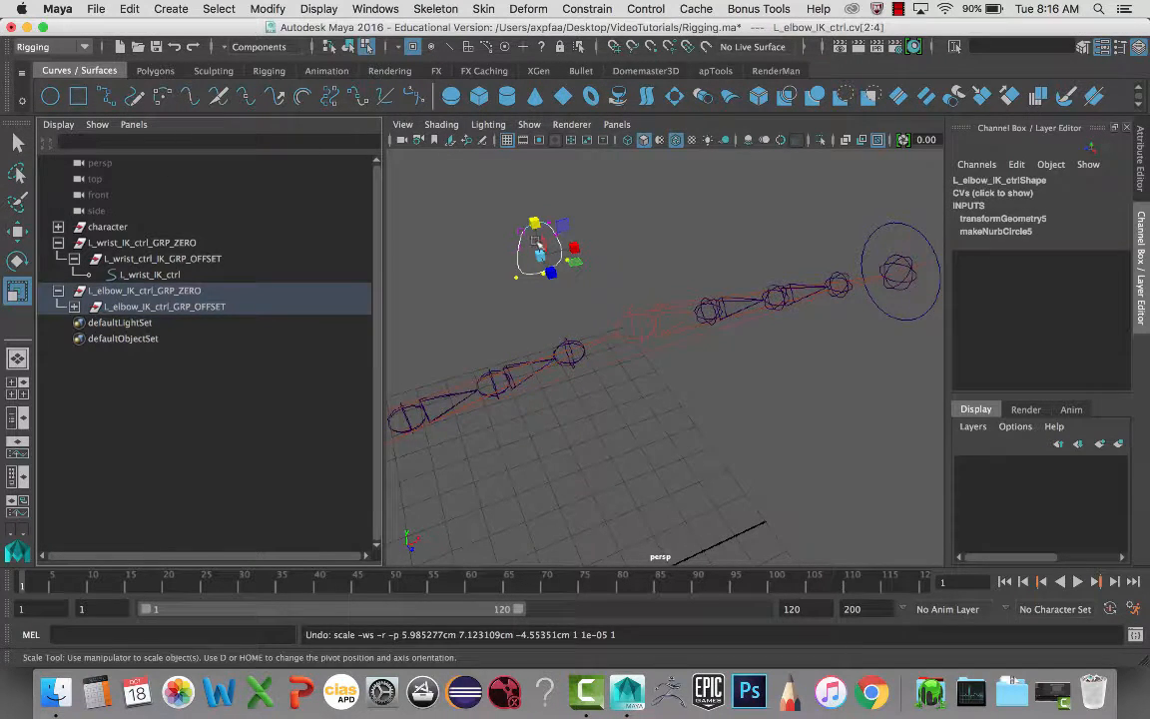
pyautogui.press('r')
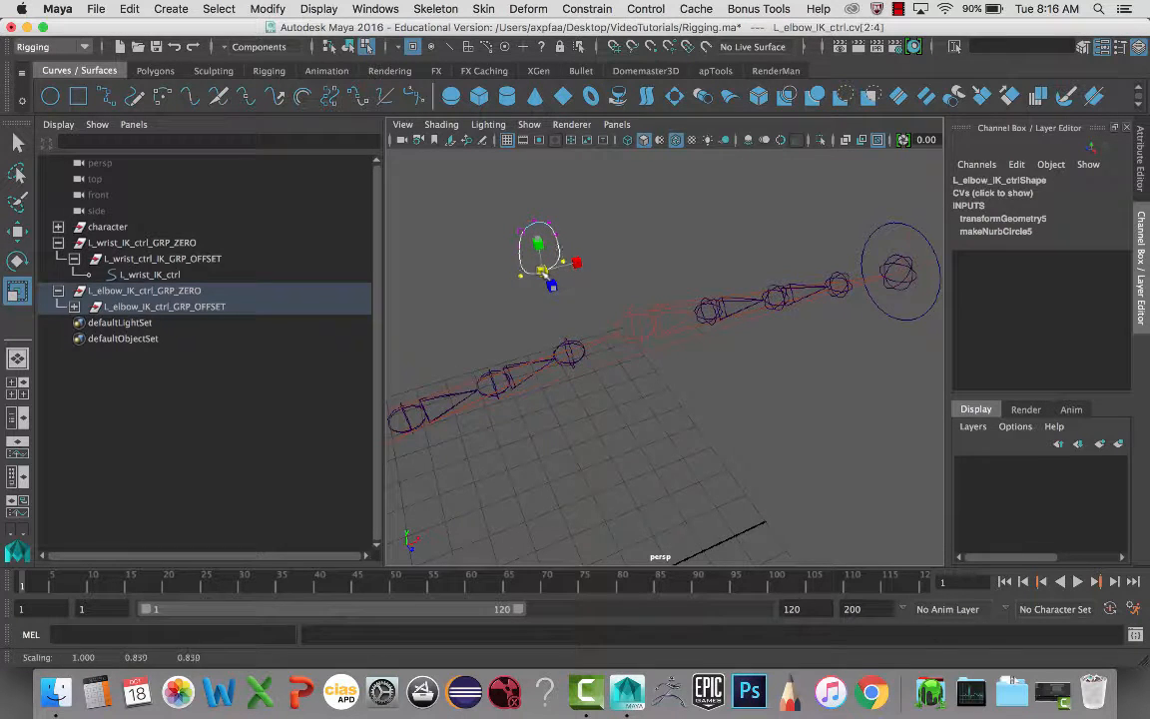
pyautogui.press('q')
pyautogui.moveTo(533, 258); pyautogui.dragTo(531, 208)
pyautogui.press('w')
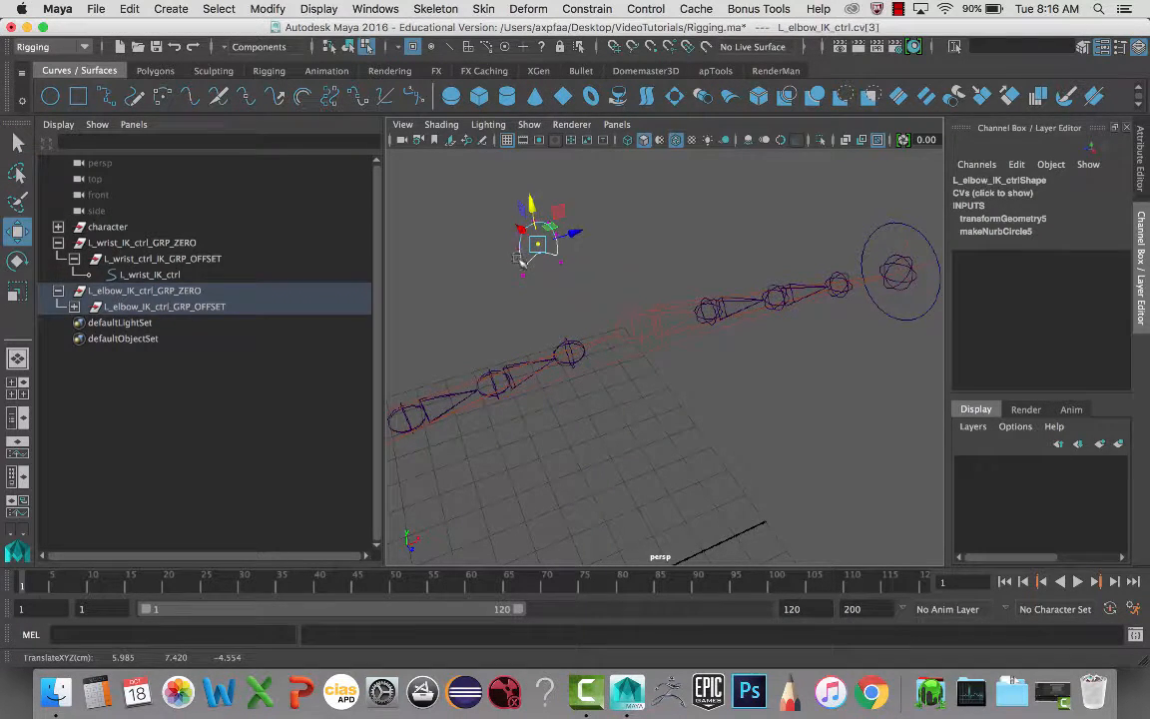
pyautogui.keyDown('shift'); pyautogui.moveTo(518, 258); pyautogui.dragTo(560, 290); pyautogui.keyUp('shift')
pyautogui.keyDown('shift'); pyautogui.click(561, 261); pyautogui.keyUp('shift')
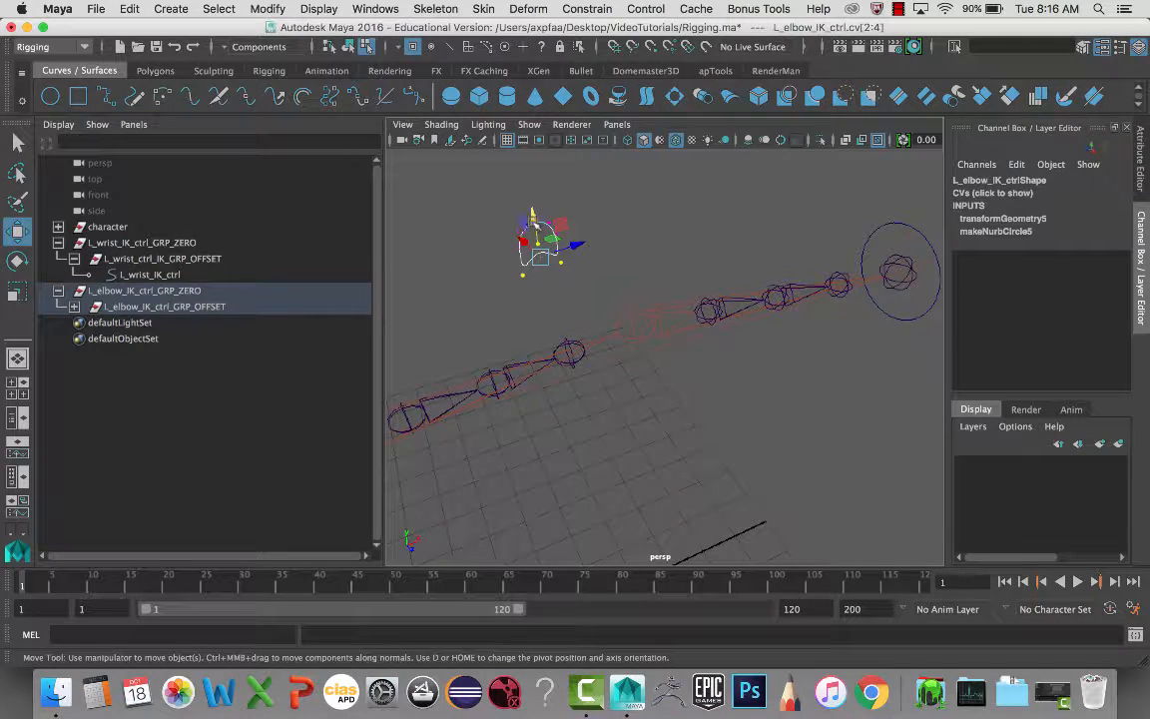
pyautogui.moveTo(532, 213)
pyautogui.mouseDown()
pyautogui.moveTo(530, 200)
pyautogui.moveTo(535, 237)
pyautogui.moveTo(532, 197)
pyautogui.mouseUp()
# - Pull control point cv[7] upward to extend the arrow shape
pyautogui.press('r')
pyautogui.press('w')
pyautogui.press('q')
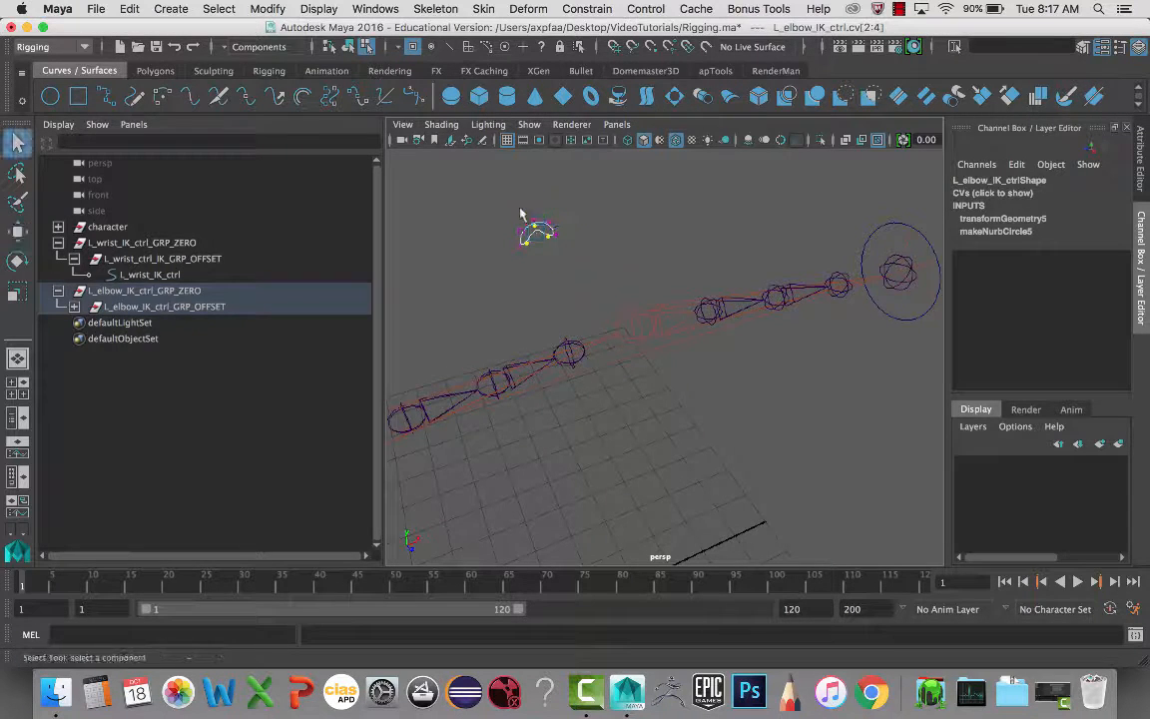
pyautogui.moveTo(539, 228); pyautogui.dragTo(539, 228)
pyautogui.press('w')
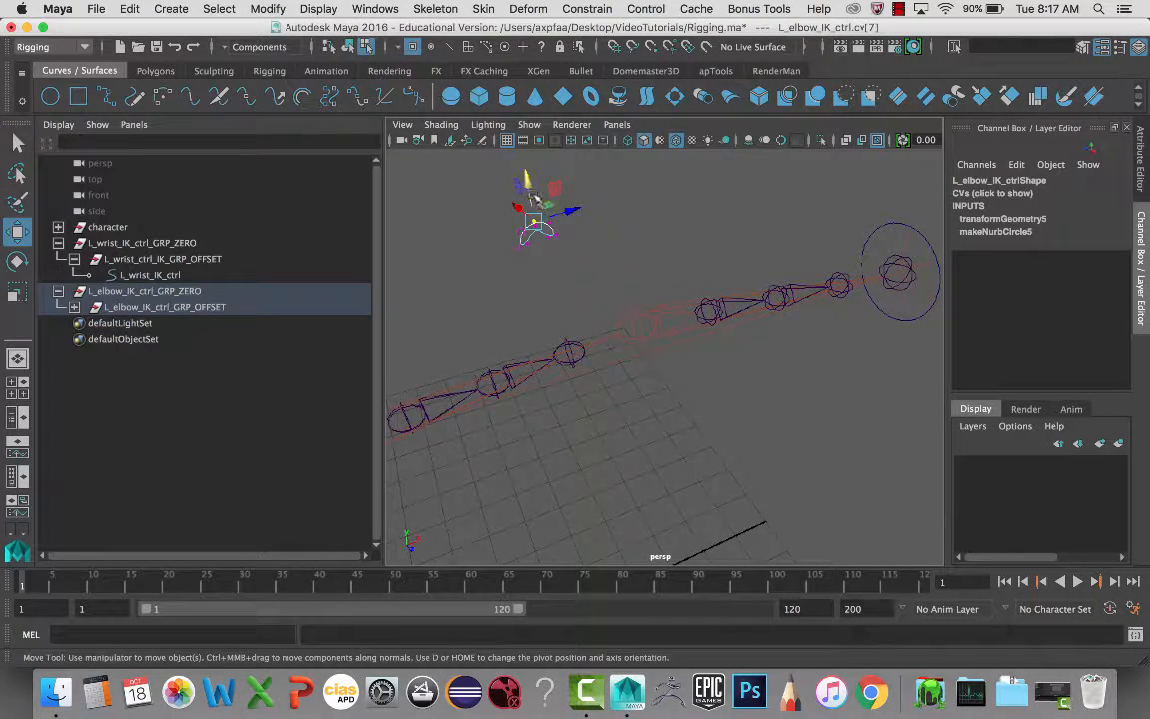
pyautogui.moveTo(529, 186); pyautogui.dragTo(527, 165)
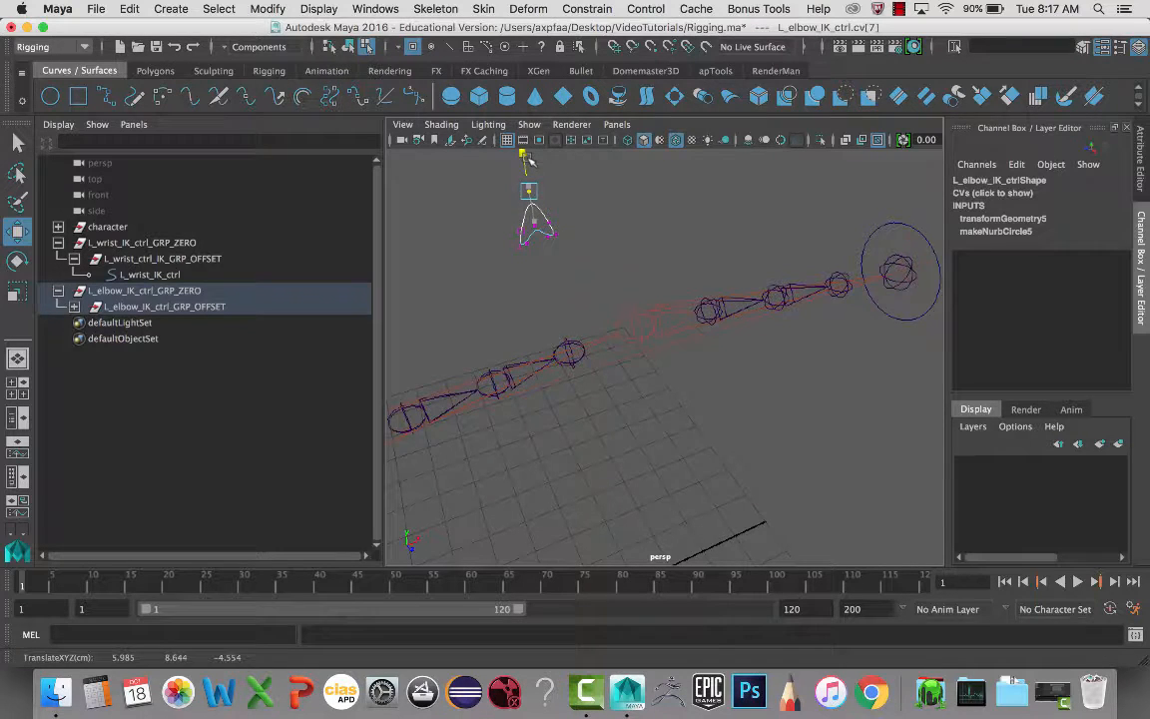
# - Flatten cv[0] and a neighbouring CV along Z, then return to object mode
pyautogui.click(520, 231)
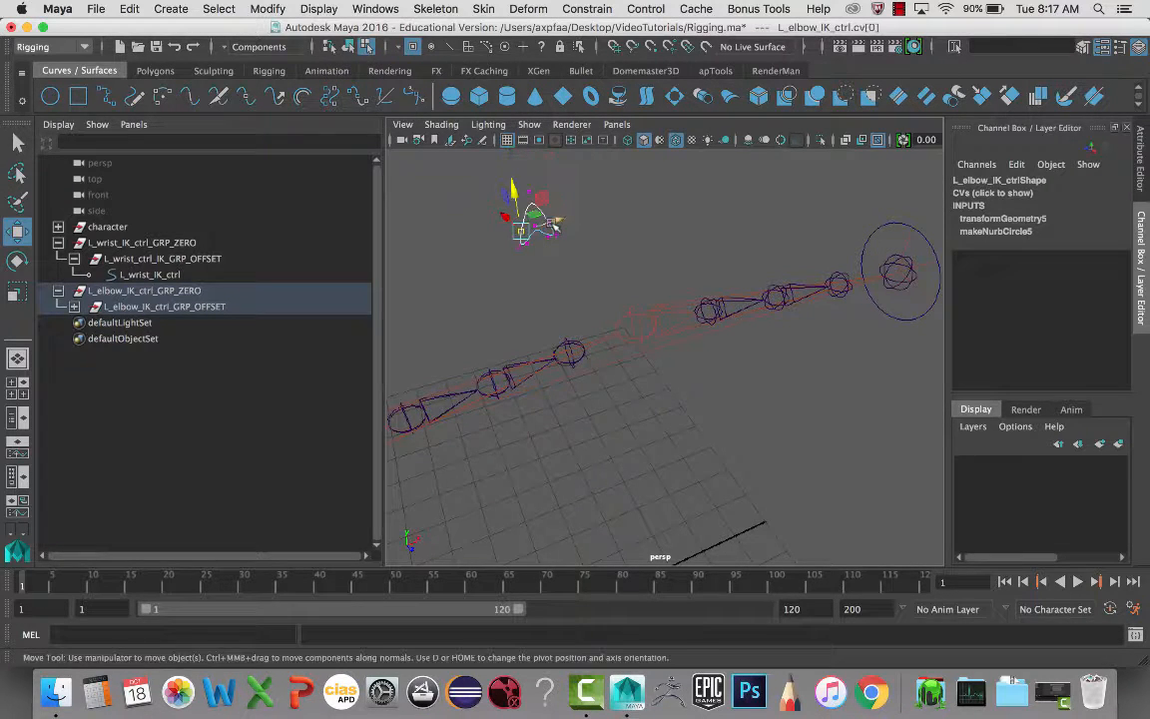
pyautogui.press('q')
pyautogui.keyDown('shift'); pyautogui.click(549, 228); pyautogui.keyUp('shift')
pyautogui.press('r')
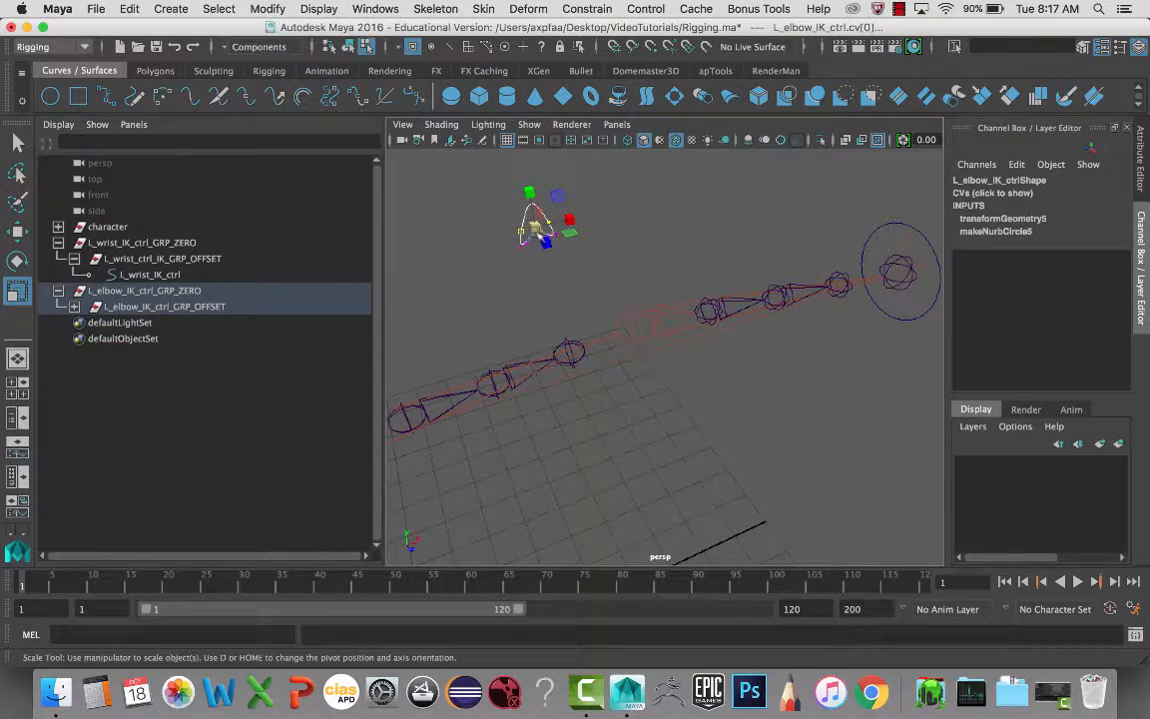
pyautogui.moveTo(547, 242)
pyautogui.mouseDown()
pyautogui.moveTo(531, 236)
pyautogui.moveTo(565, 243)
pyautogui.mouseUp()
pyautogui.click(596, 260)
pyautogui.moveTo(539, 224); pyautogui.dragTo(588, 197, button='right')
pyautogui.click(537, 222)
pyautogui.keyDown('alt'); pyautogui.moveTo(580, 251); pyautogui.dragTo(550, 256); pyautogui.keyUp('alt')
pyautogui.click(524, 275)
# - Freeze transformations on L_elbow_IK_ctrl, resetting its scale from 0.413 to 1
pyautogui.press('f')
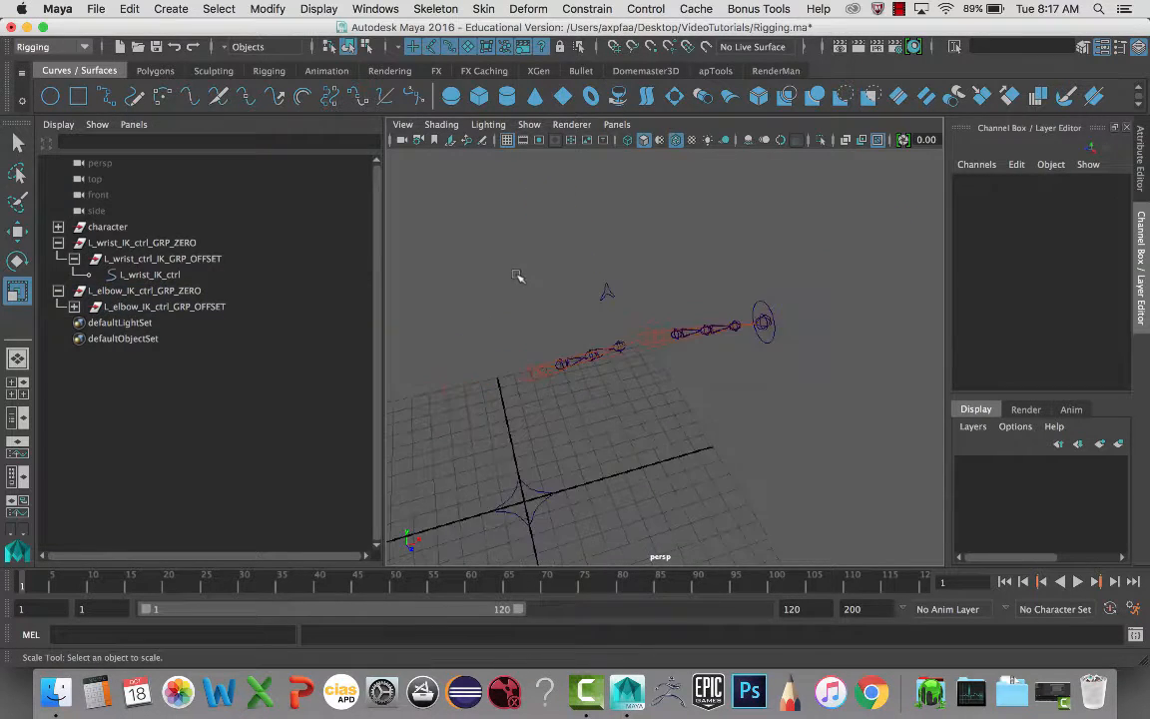
pyautogui.keyDown('alt'); pyautogui.moveTo(517, 276); pyautogui.dragTo(615, 292); pyautogui.keyUp('alt')
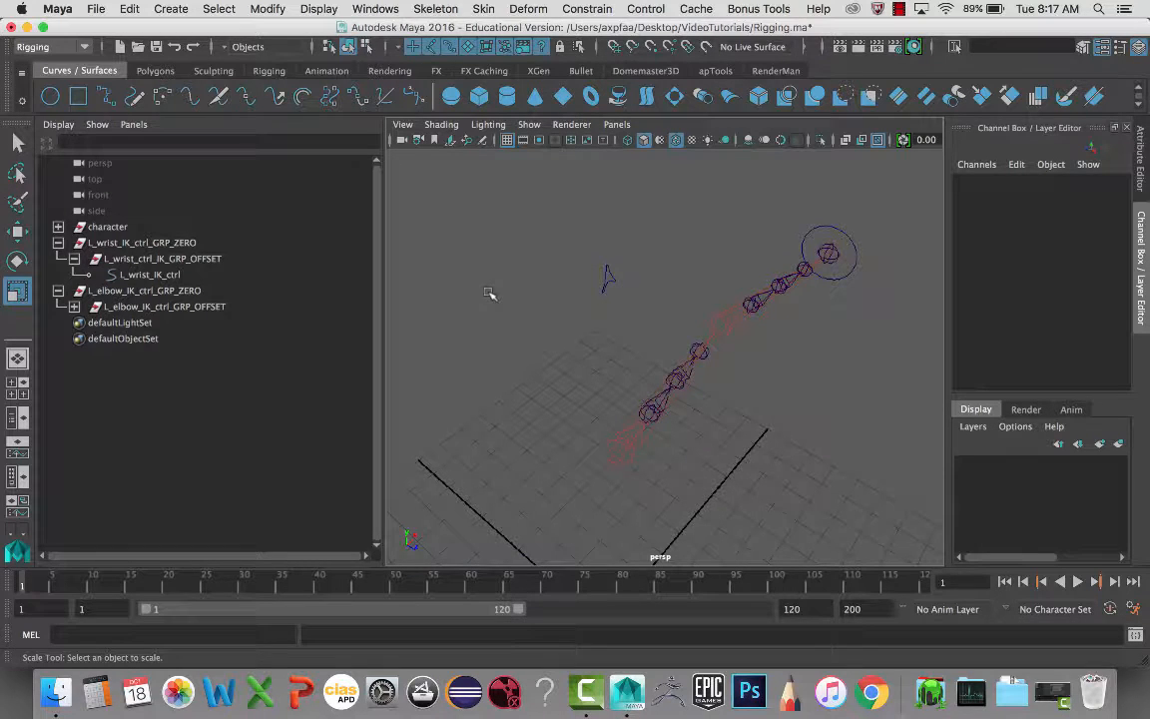
pyautogui.click(195, 324)
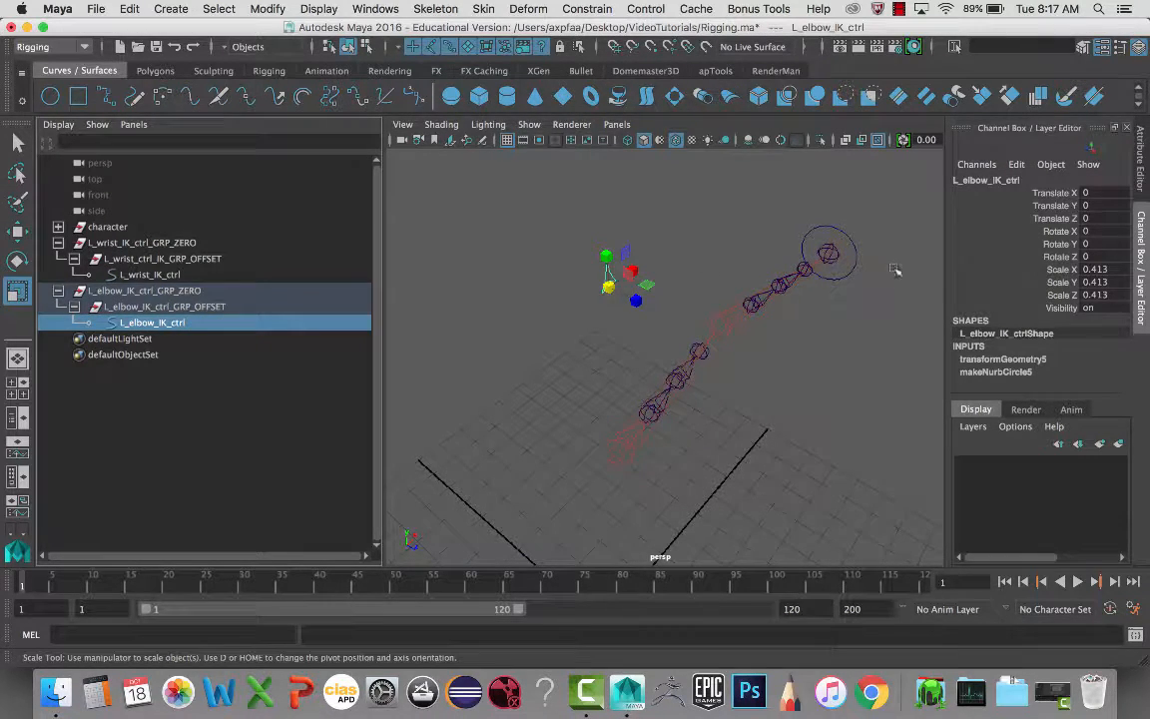
pyautogui.click(267, 10)
pyautogui.click(290, 80)
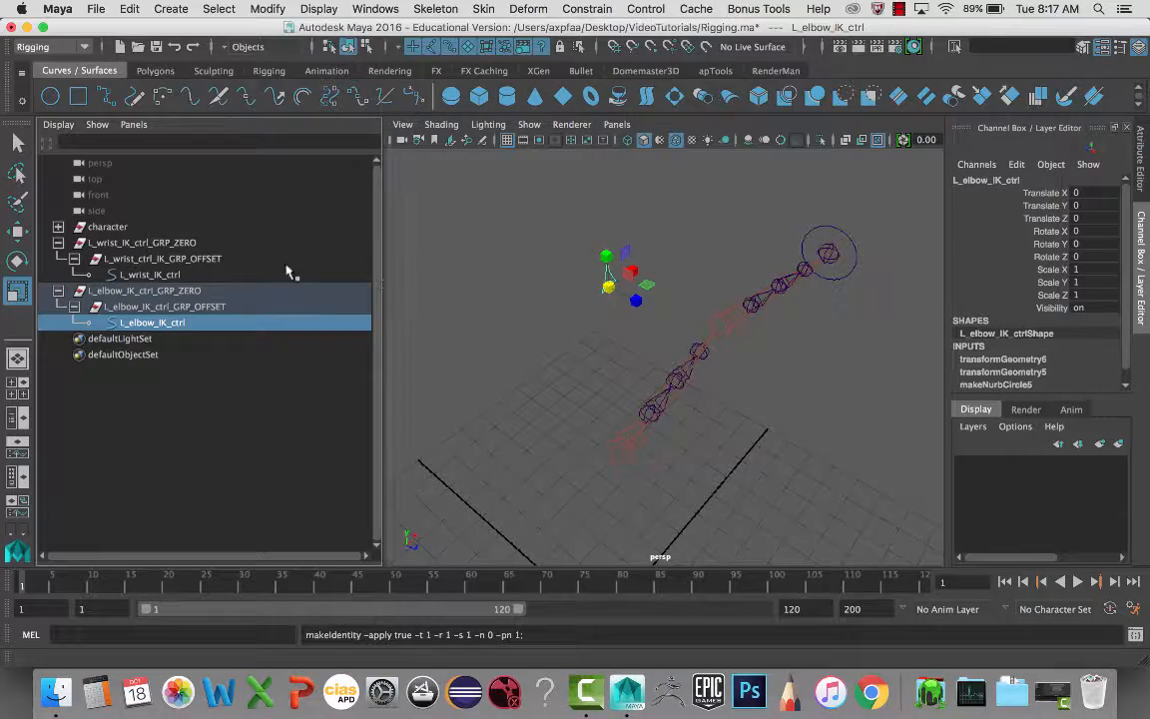
# - Add the IK handle at the wrist to the selection with the elbow control
pyautogui.keyDown('alt'); pyautogui.moveTo(577, 277); pyautogui.dragTo(544, 253, button='middle'); pyautogui.keyUp('alt')
pyautogui.press('w')
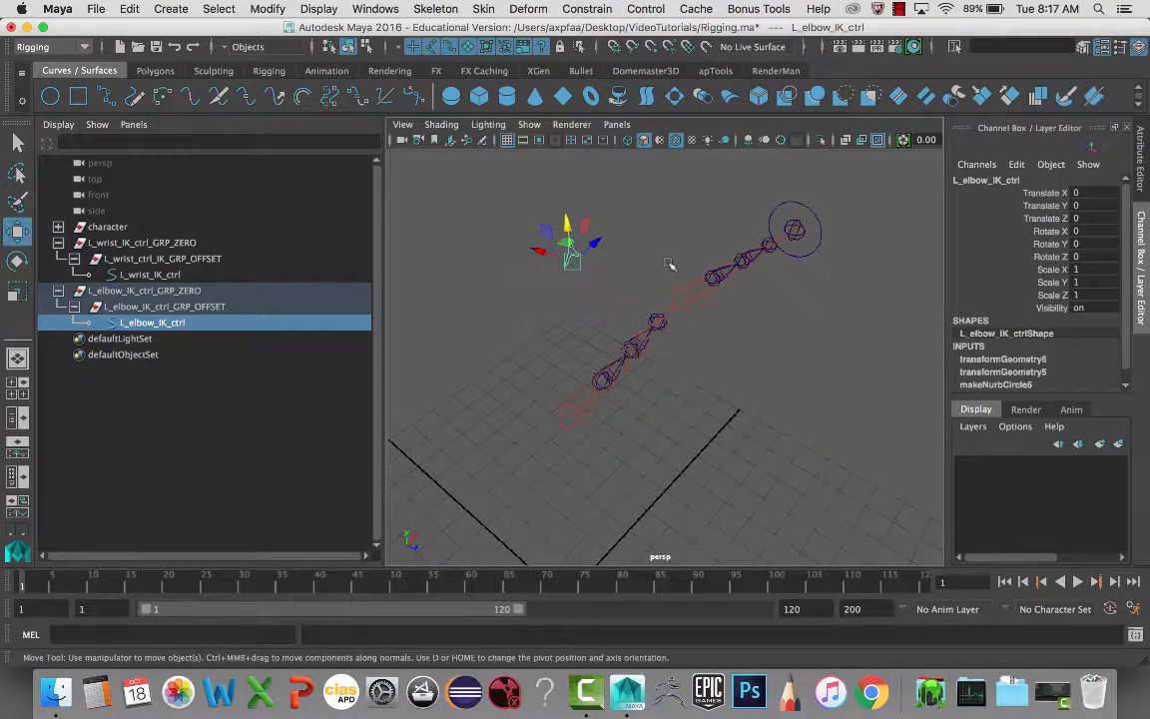
pyautogui.moveTo(544, 275)
pyautogui.keyDown('alt'); pyautogui.mouseDown()
pyautogui.moveTo(572, 272)
pyautogui.moveTo(566, 288)
pyautogui.moveTo(531, 292)
pyautogui.mouseUp(); pyautogui.keyUp('alt')
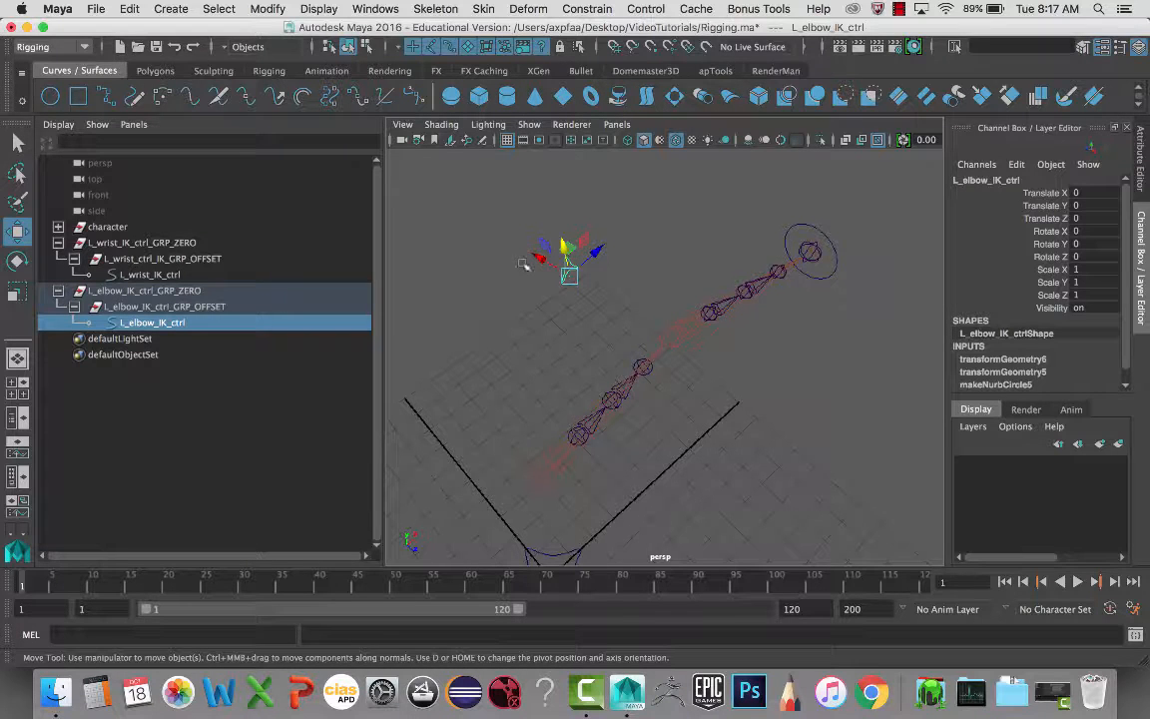
pyautogui.moveTo(756, 196); pyautogui.dragTo(898, 267)
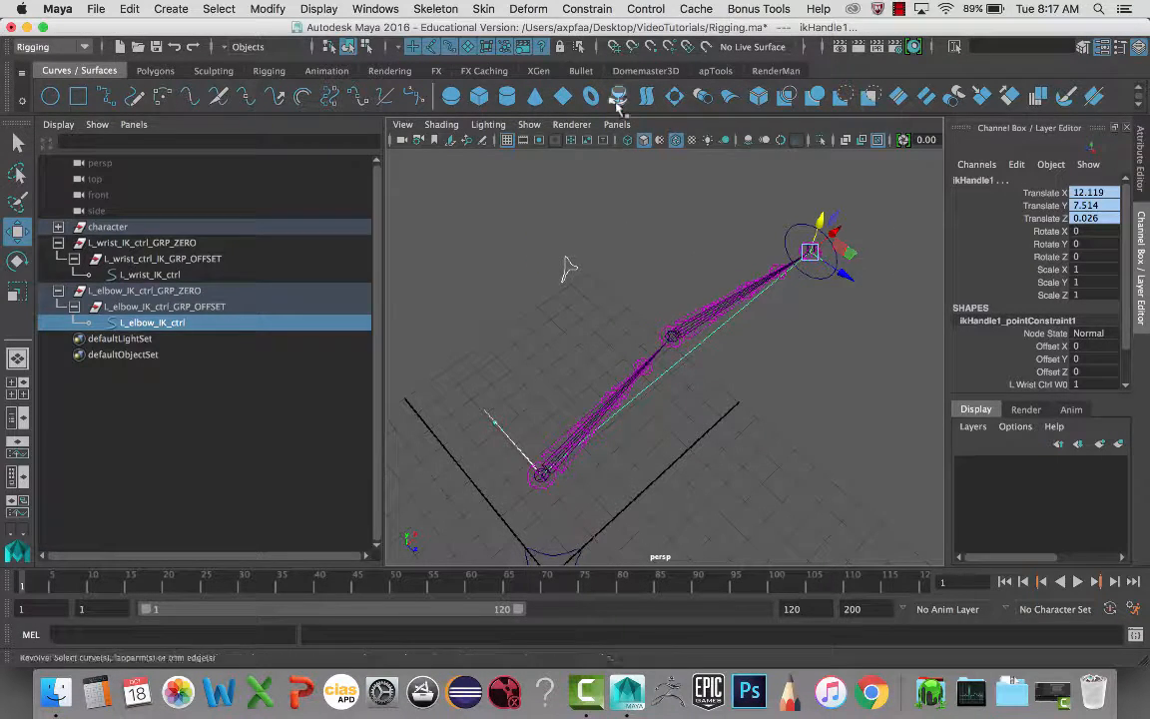
# - Pole-vector constrain ikHandle1 to L_elbow_IK_ctrl, test it by moving the control, then undo
pyautogui.click(524, 8)
pyautogui.moveTo(587, 8)
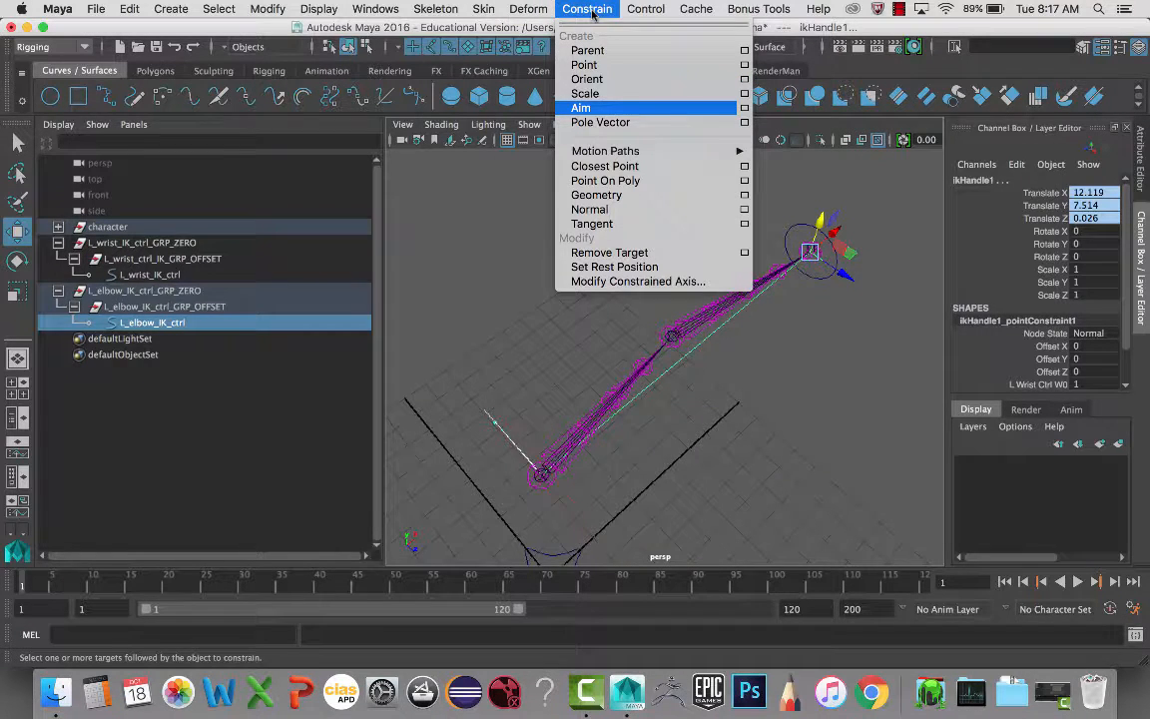
pyautogui.click(601, 123)
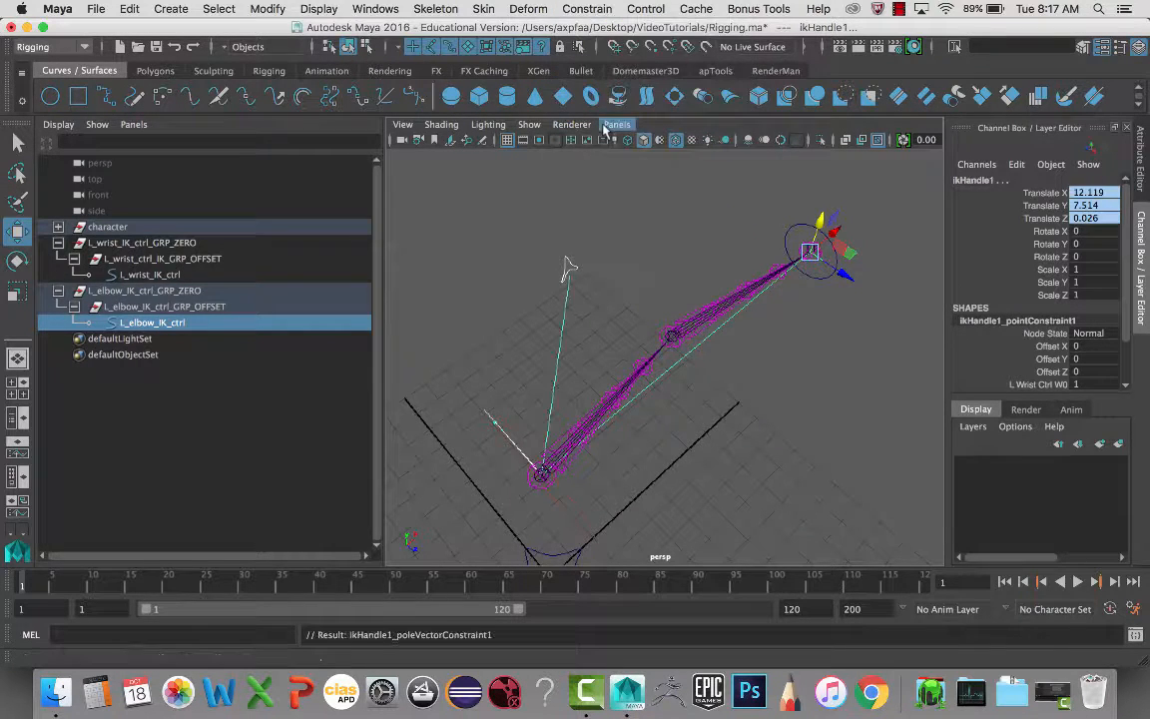
pyautogui.click(564, 250)
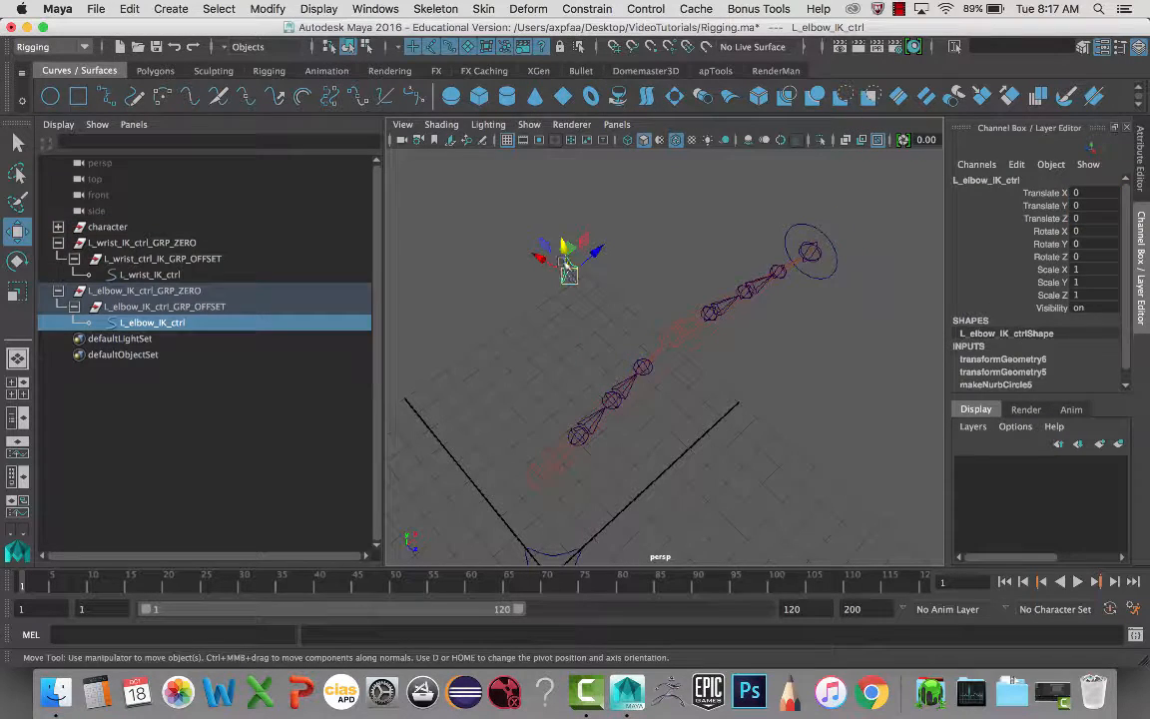
pyautogui.moveTo(565, 218); pyautogui.dragTo(636, 378)
pyautogui.press('super+z')
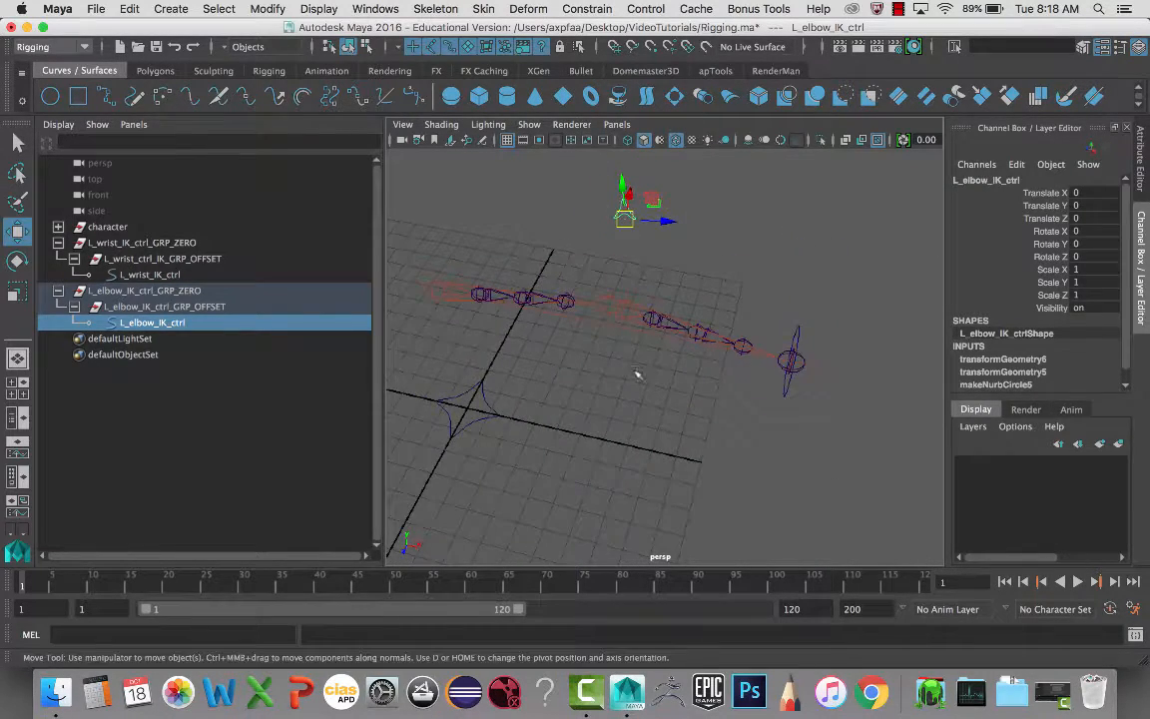
# - In the Outliner, move L_wrist_IK_ctrl_GRP_ZERO and L_elbow_IK_ctrl_GRP_ZERO into the CTRLS group
pyautogui.click(58, 290)
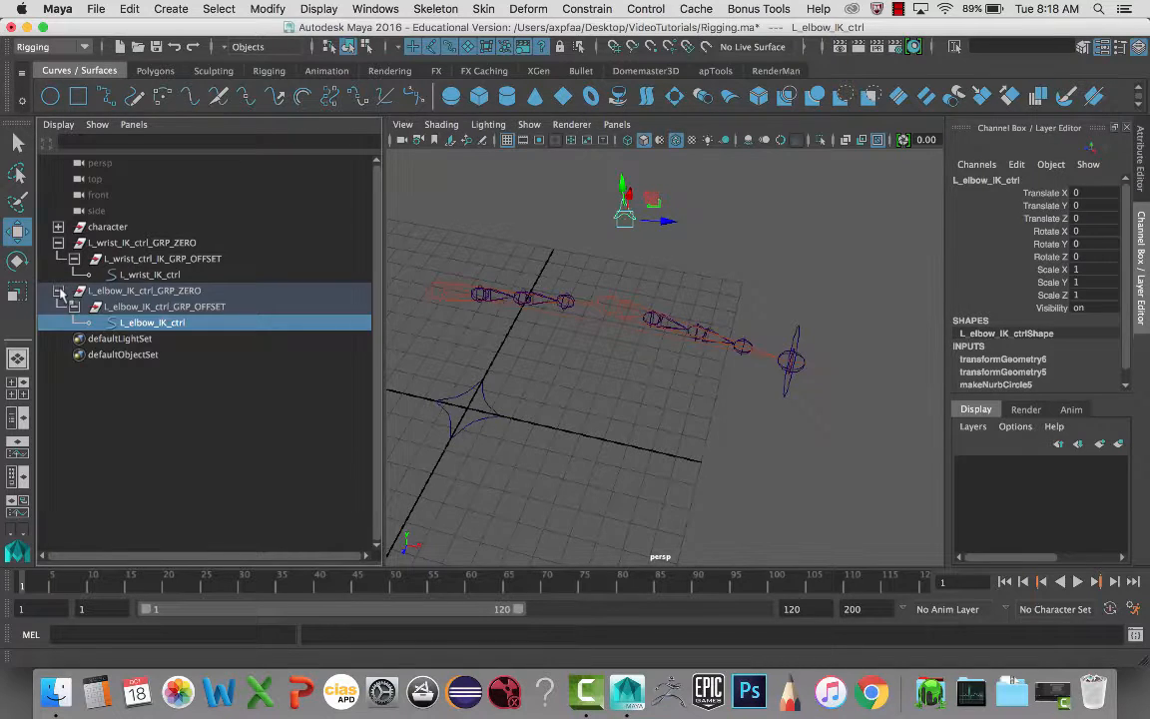
pyautogui.click(58, 242)
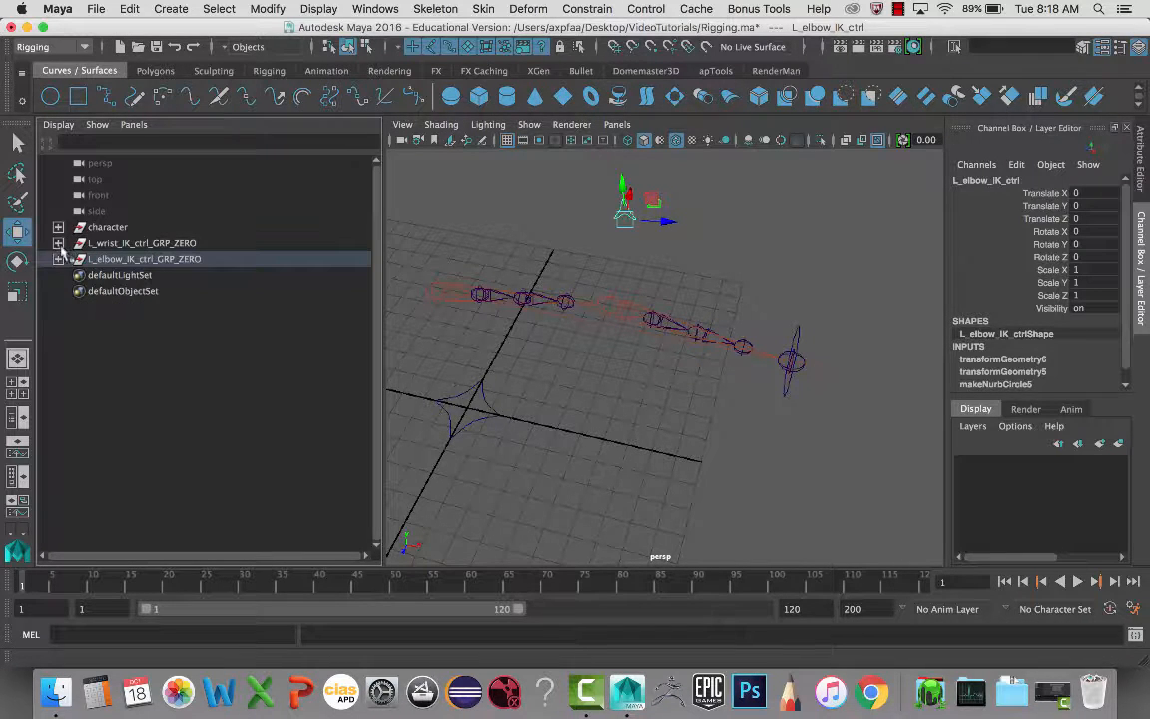
pyautogui.click(58, 228)
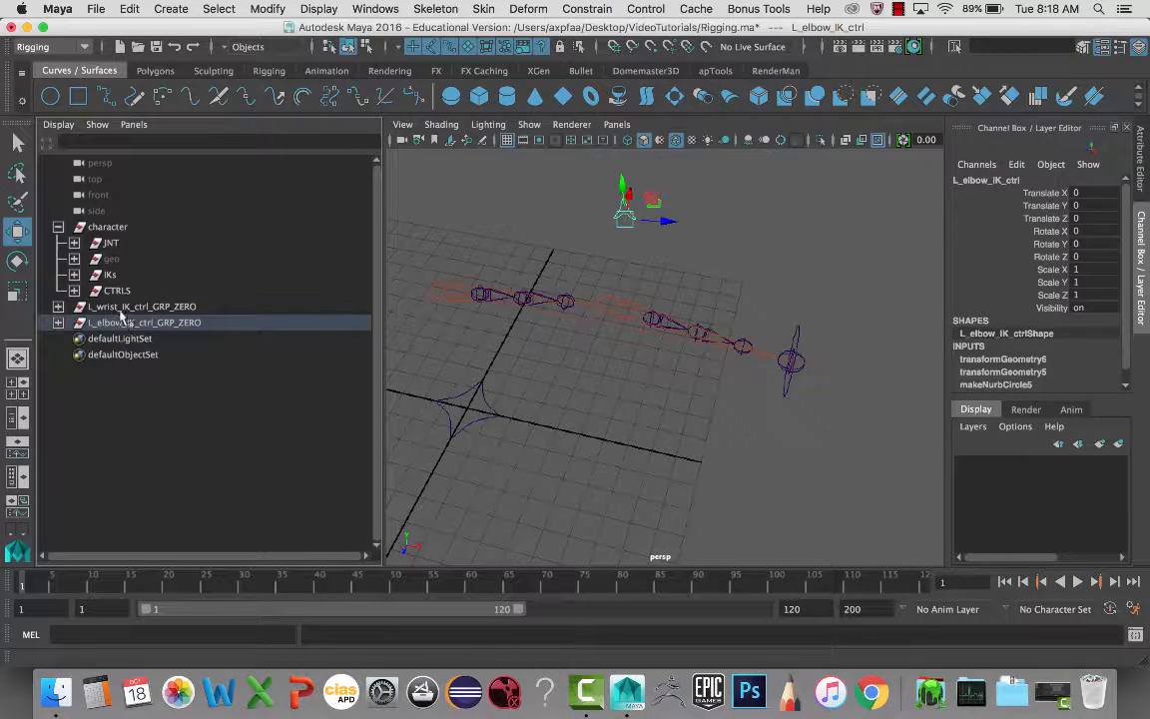
pyautogui.click(120, 310)
pyautogui.keyDown('shift'); pyautogui.click(120, 322); pyautogui.keyUp('shift')
pyautogui.moveTo(120, 325); pyautogui.dragTo(115, 294)
pyautogui.click(74, 291)
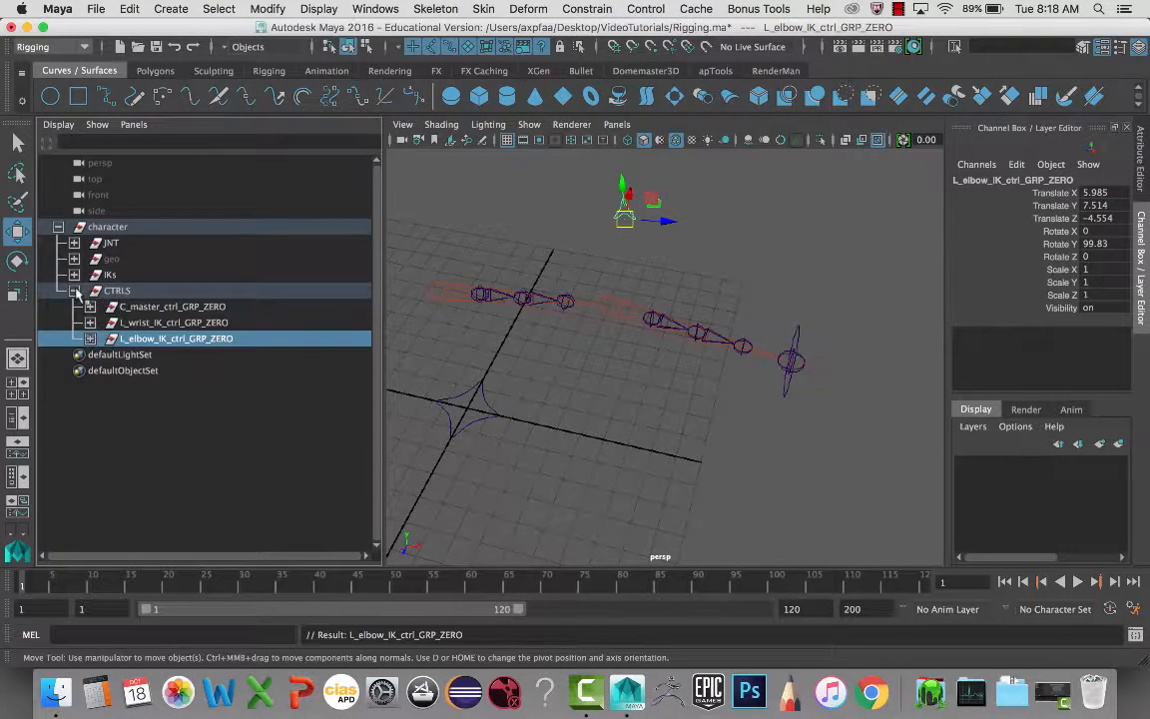
# - Parent both IK control groups under C_master_ctrl with P, then check the result
pyautogui.click(149, 323)
pyautogui.click(160, 339)
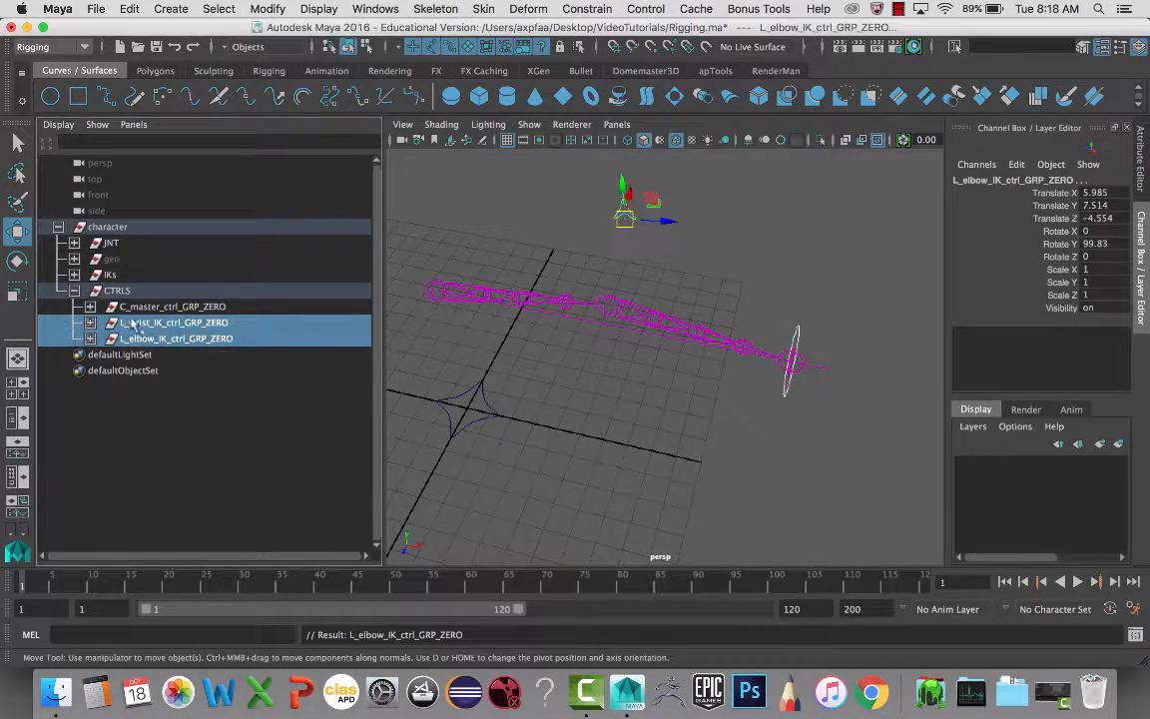
pyautogui.keyDown('shift'); pyautogui.click(180, 324); pyautogui.keyUp('shift')
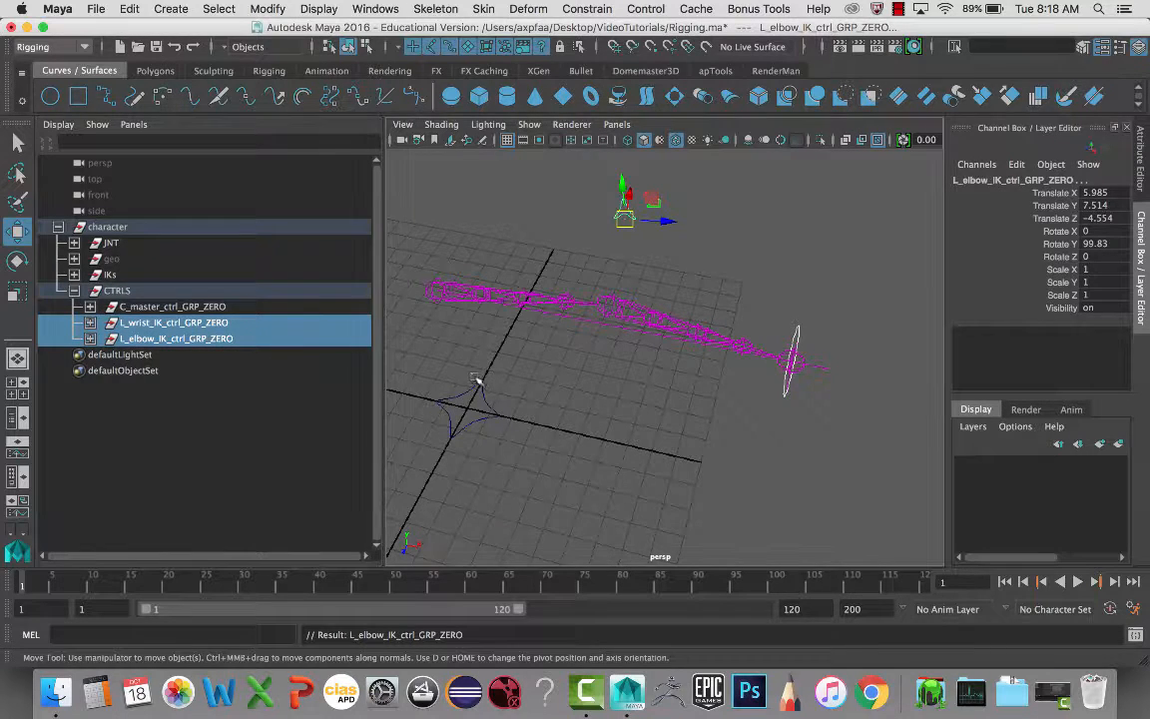
pyautogui.click(499, 396)
pyautogui.press('p')
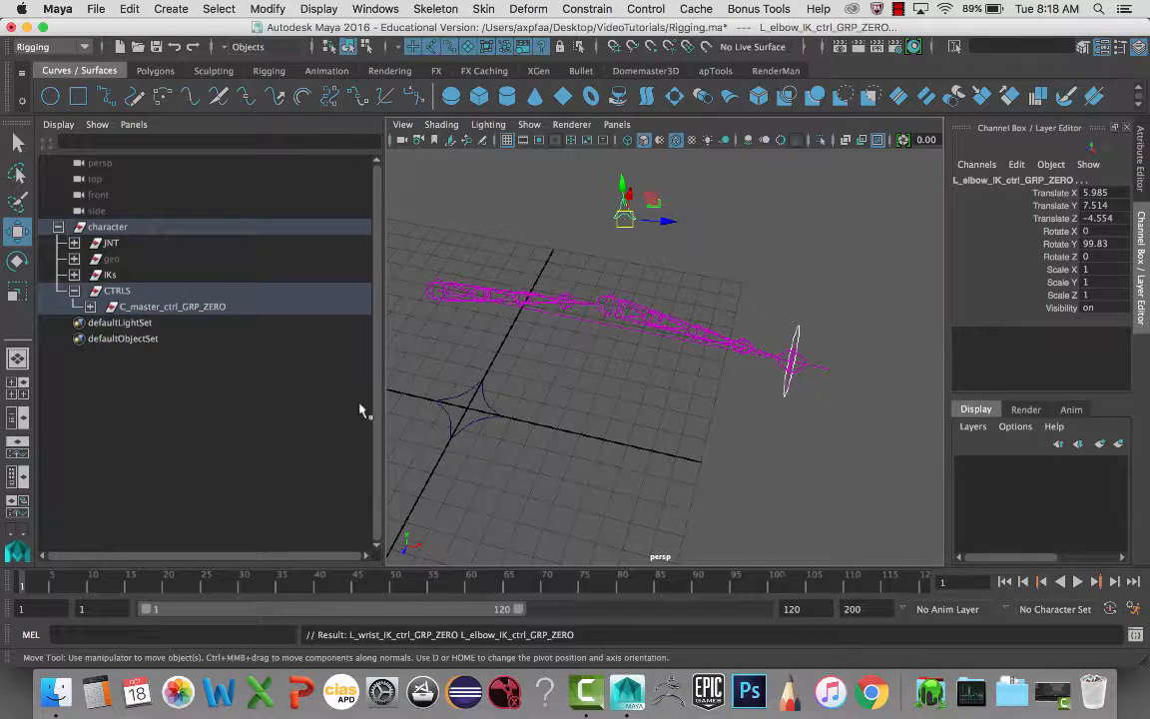
pyautogui.click(476, 410)
pyautogui.keyDown('alt'); pyautogui.moveTo(494, 330); pyautogui.dragTo(493, 289); pyautogui.keyUp('alt')
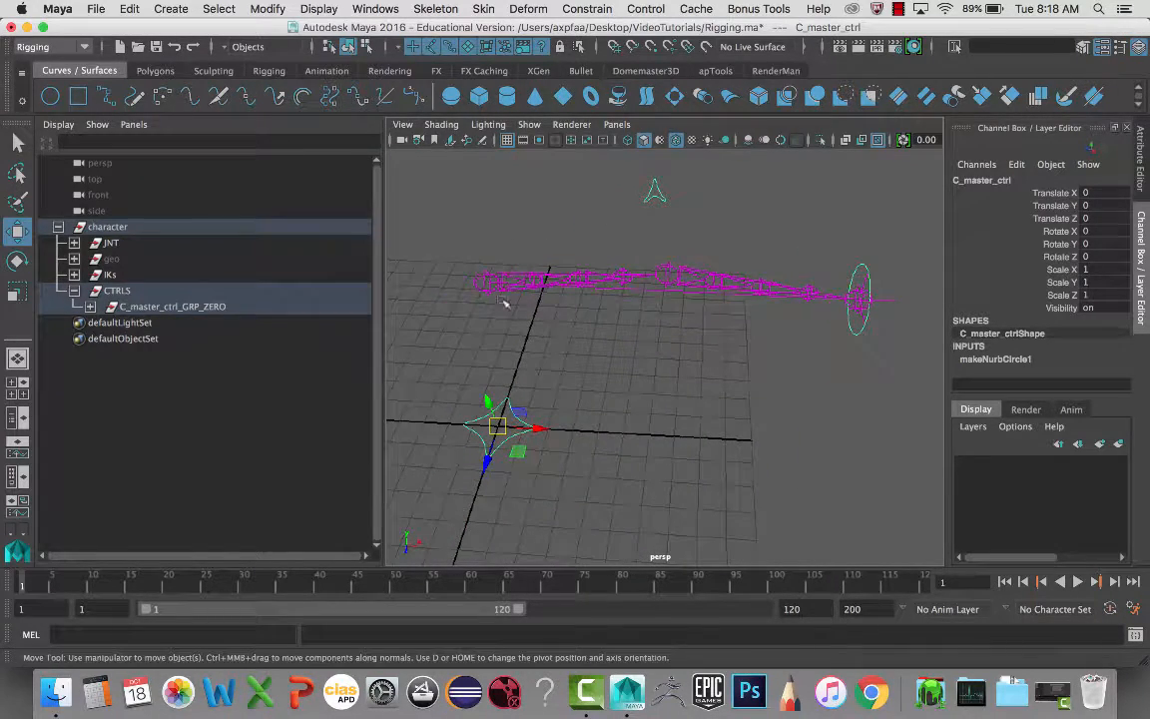
# - Check the children of C_master_ctrl_GRP_ZERO inside CTRLS in the Outliner
pyautogui.click(74, 291)
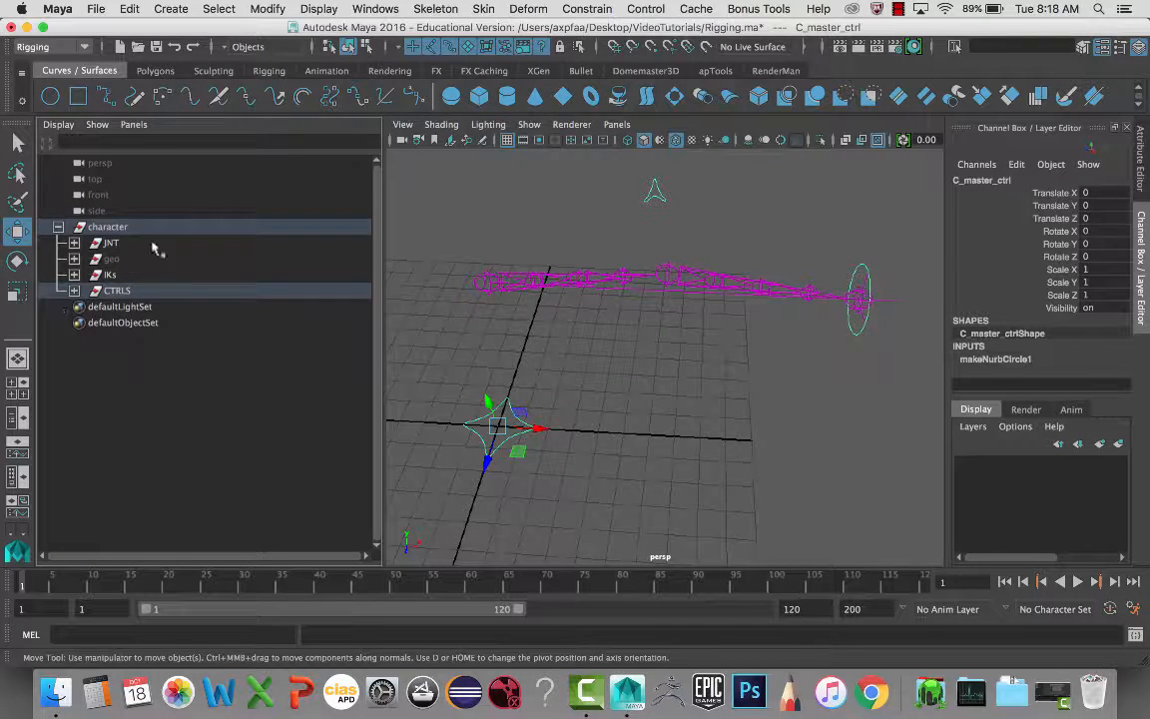
pyautogui.click(74, 290)
pyautogui.click(90, 307)
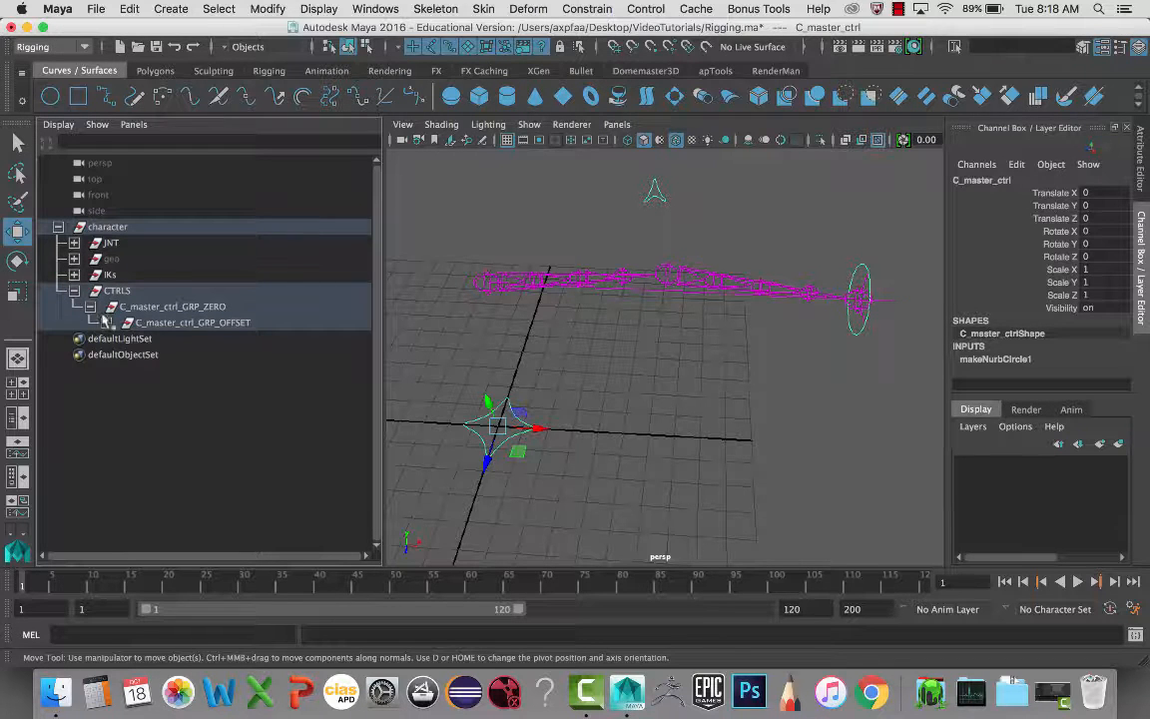
pyautogui.click(90, 307)
pyautogui.click(73, 290)
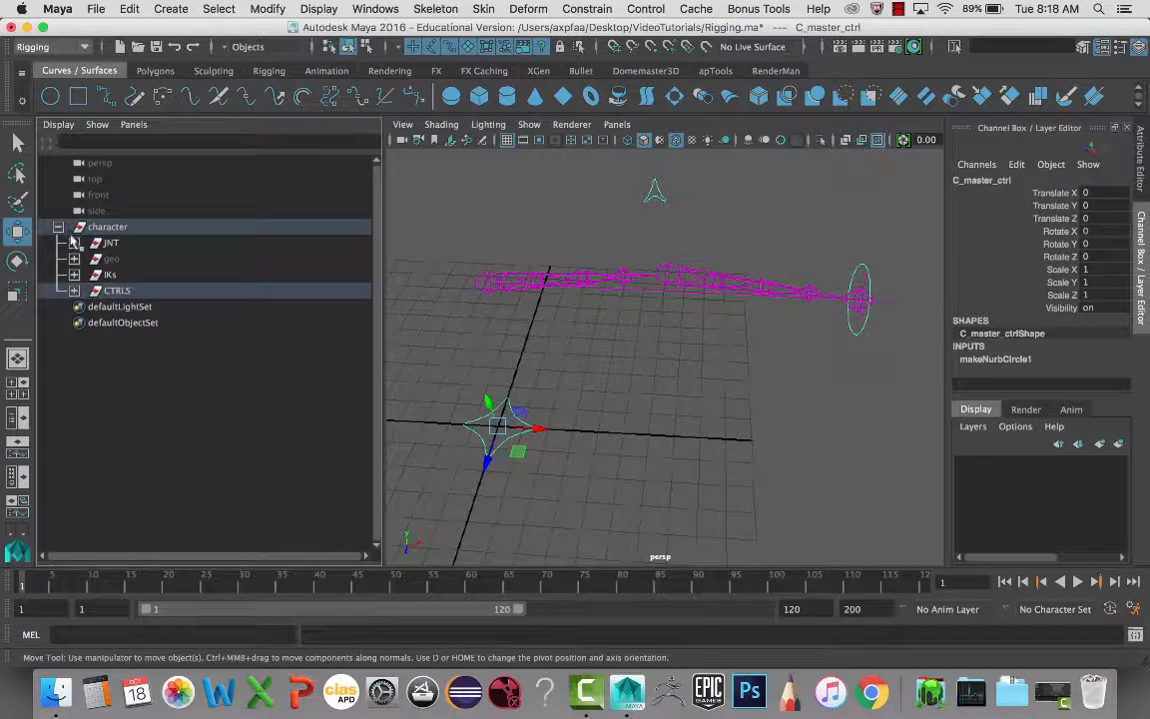
# - Set Visibility to 1 on L_Shoulder_bind_JNT and L_Shoulder_animation_FK_JNT
pyautogui.click(74, 243)
pyautogui.click(138, 259)
pyautogui.keyDown('ctrl'); pyautogui.click(154, 290); pyautogui.keyUp('ctrl')
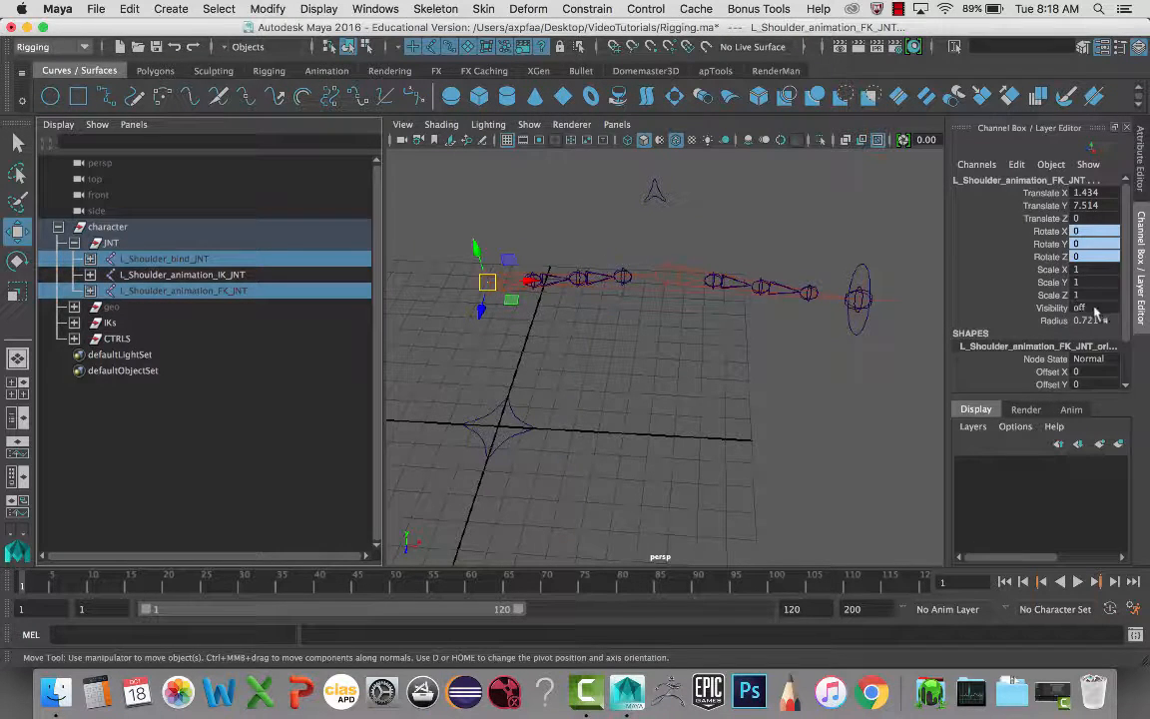
pyautogui.click(1093, 308)
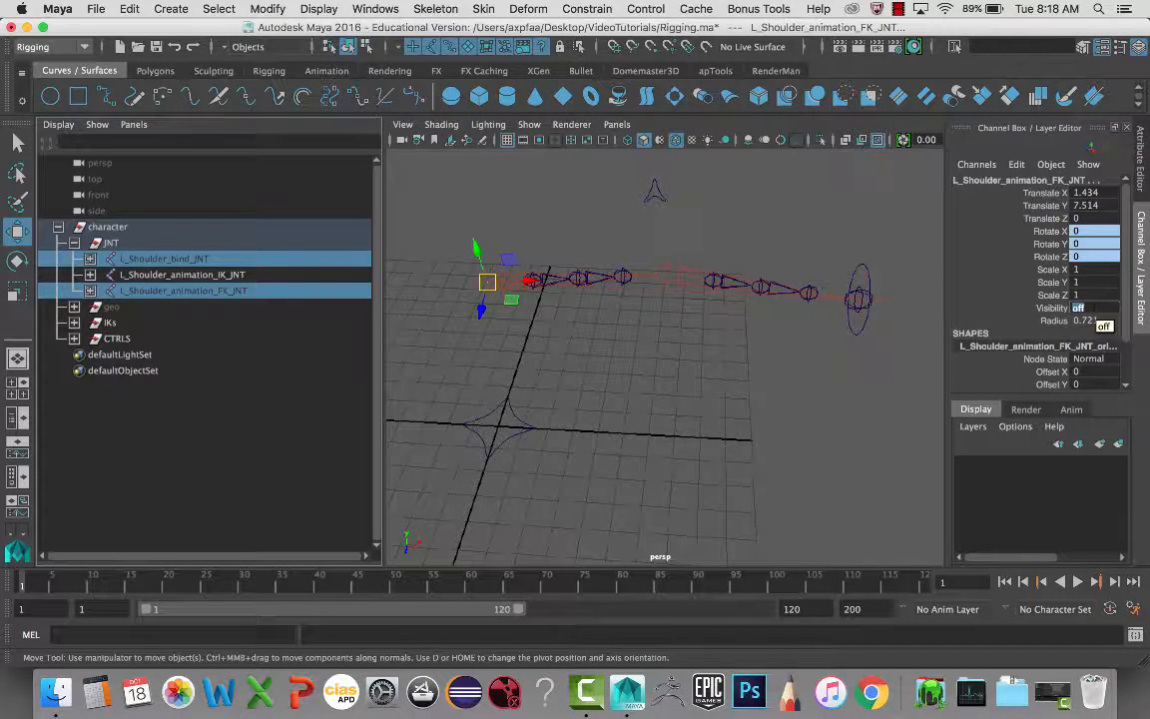
pyautogui.write('1')
pyautogui.press('Return')
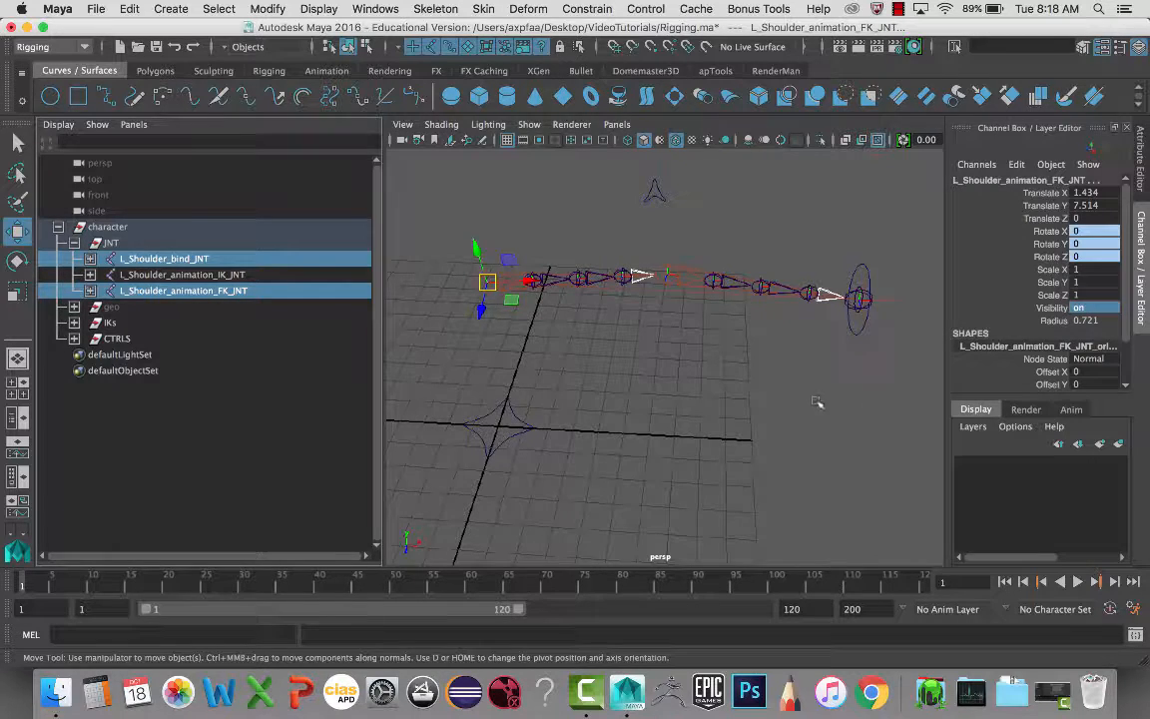
pyautogui.keyDown('alt'); pyautogui.moveTo(817, 402); pyautogui.dragTo(834, 440); pyautogui.keyUp('alt')
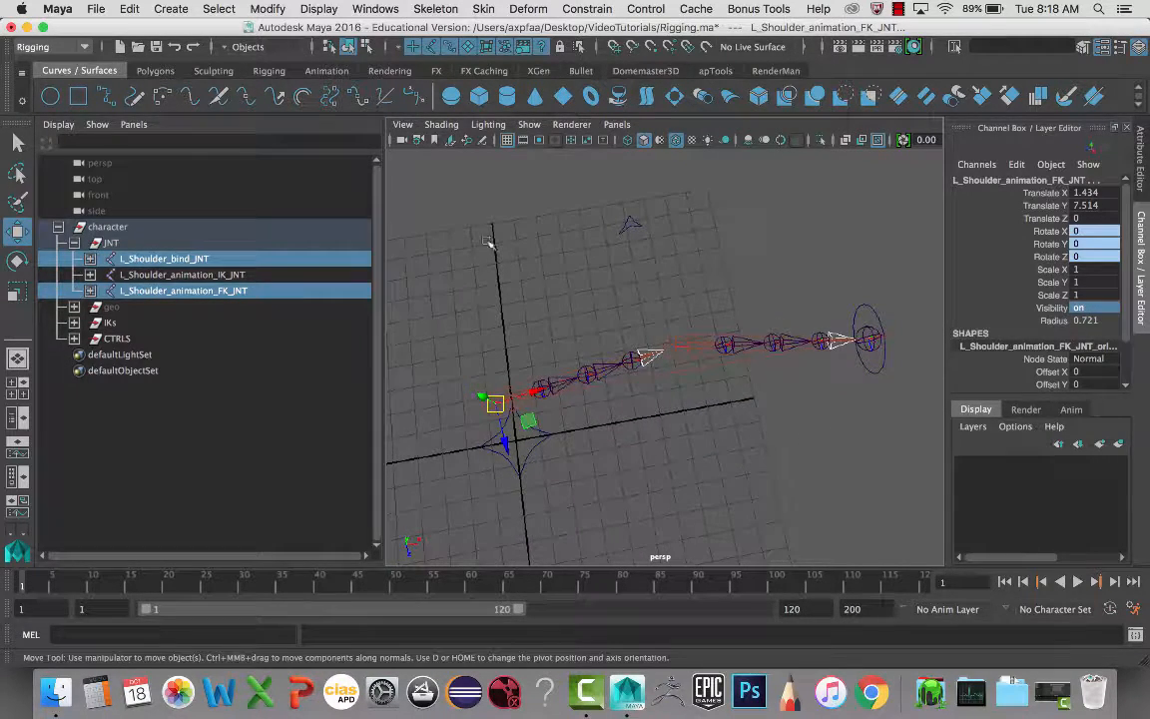
# - Collapse the JNT and character groups, deselect the joints, and reorient the view
pyautogui.click(74, 243)
pyautogui.click(57, 227)
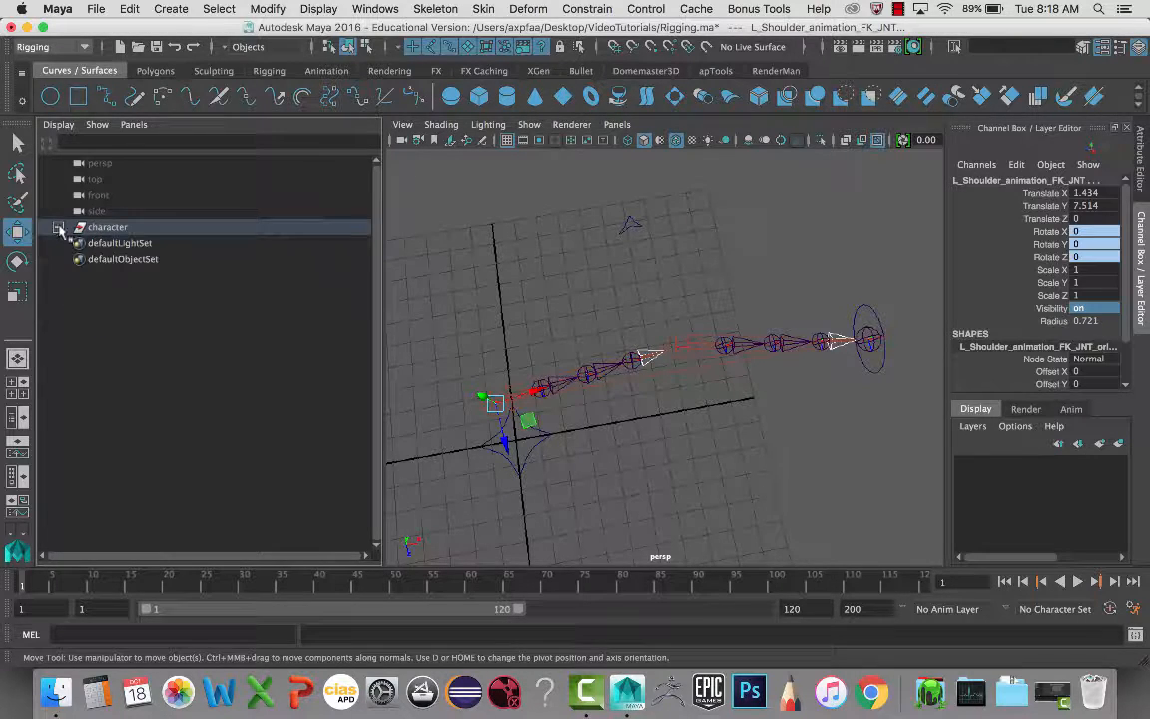
pyautogui.click(503, 290)
pyautogui.keyDown('alt'); pyautogui.moveTo(503, 291); pyautogui.dragTo(564, 319); pyautogui.keyUp('alt')
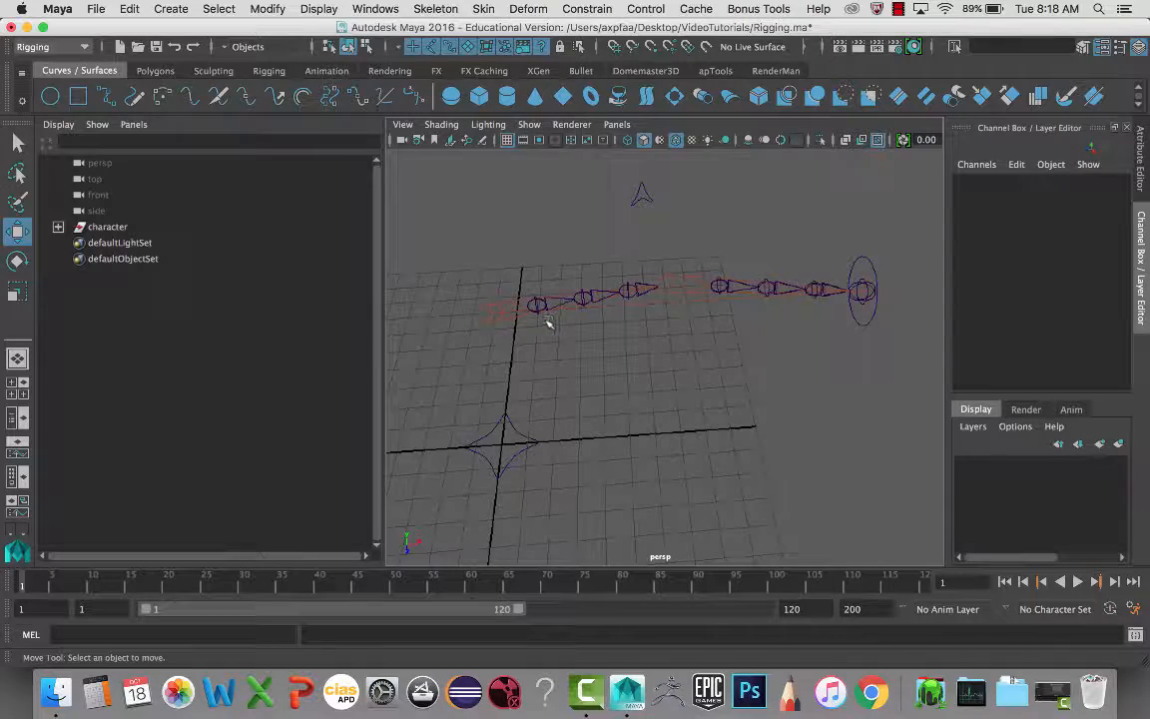